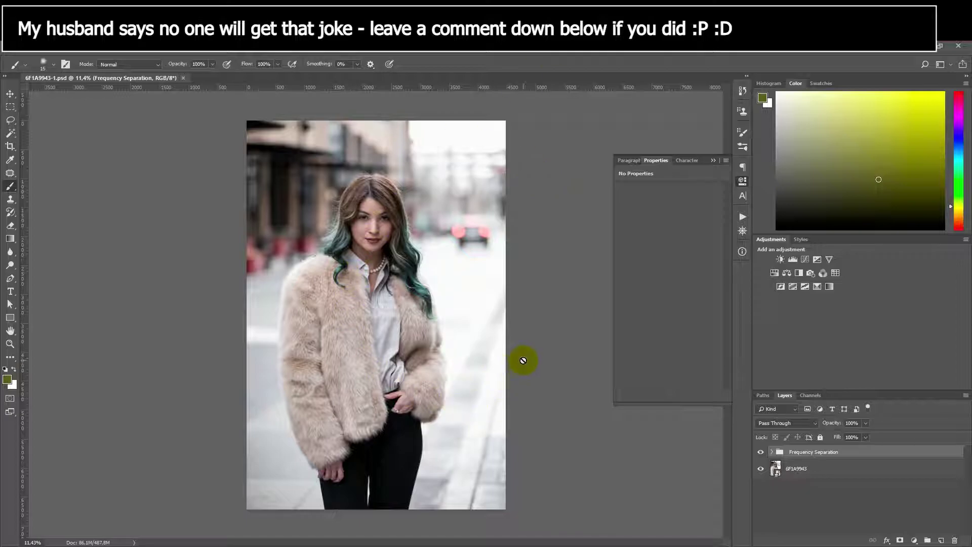
left_click(796, 470)
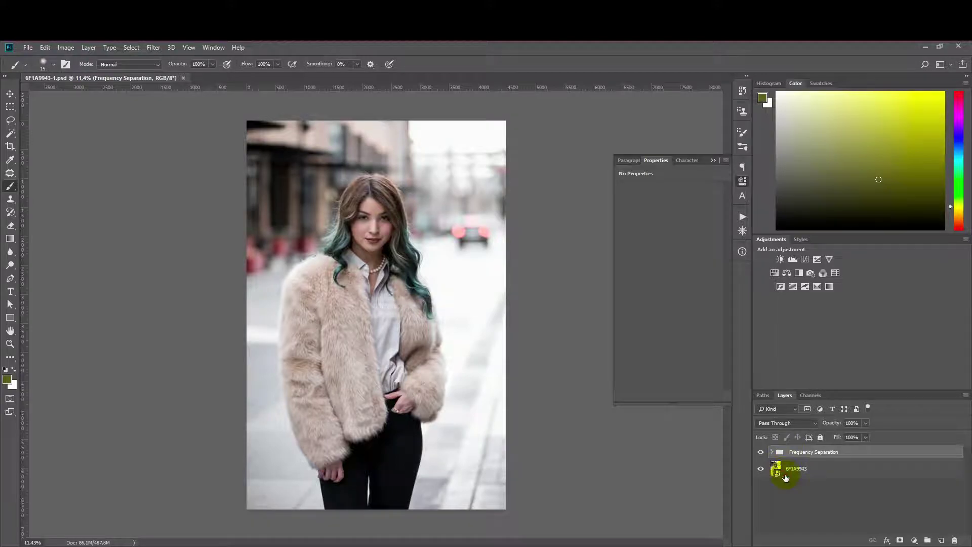
left_click(817, 487)
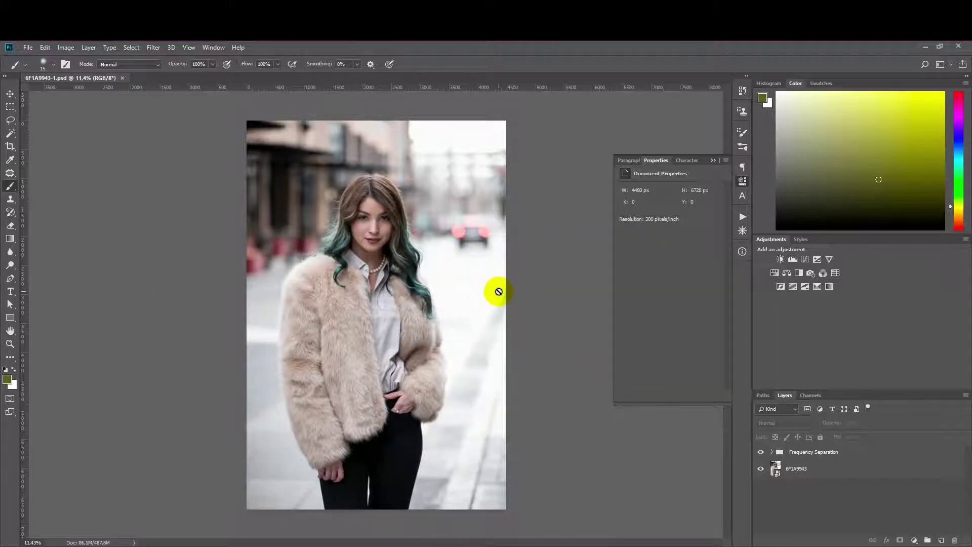
Add a new layer above the Frequency Separation group and fill it with mid grey
left_click(818, 452)
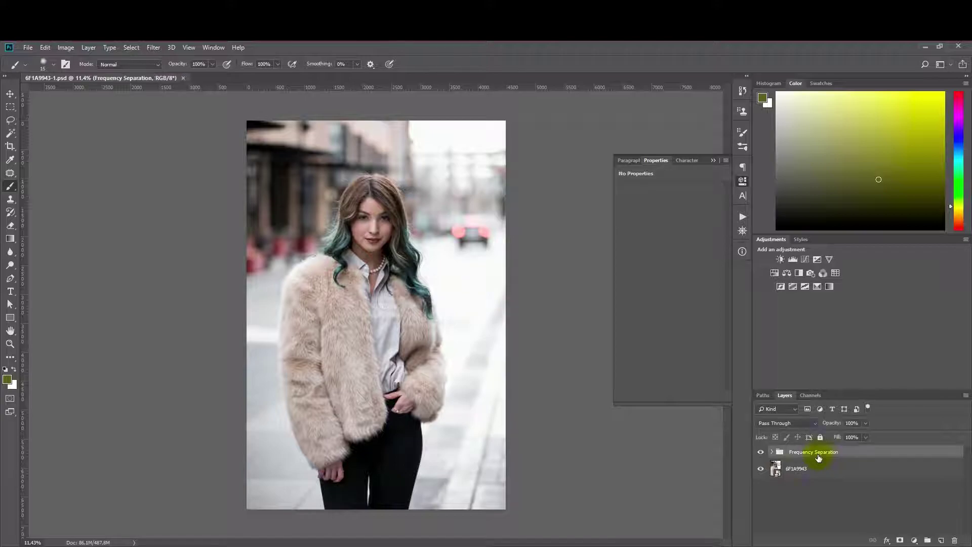
left_click(831, 500)
key("ctrl+shift+alt+n")
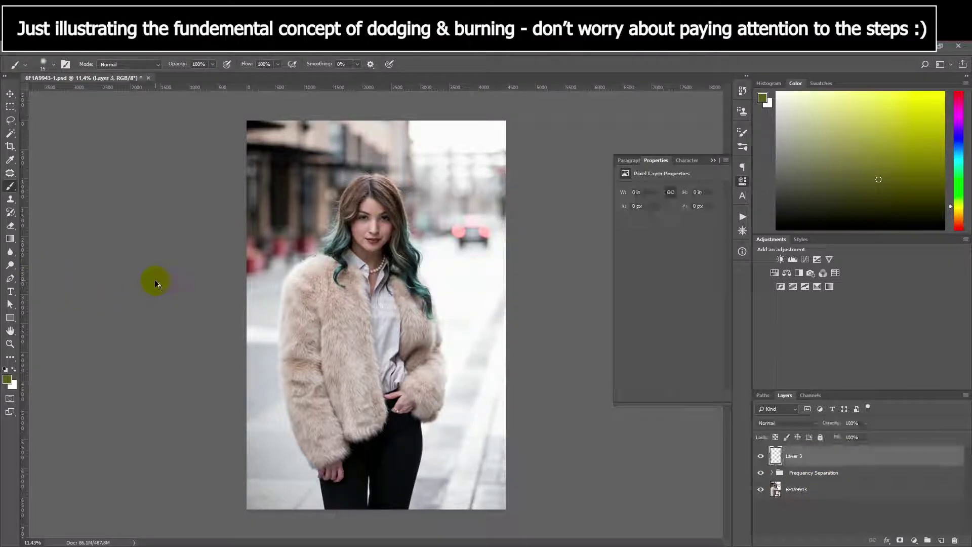
mouse_move(821, 147)
left_mouse_down()
mouse_move(715, 143)
mouse_move(704, 160)
left_mouse_up()
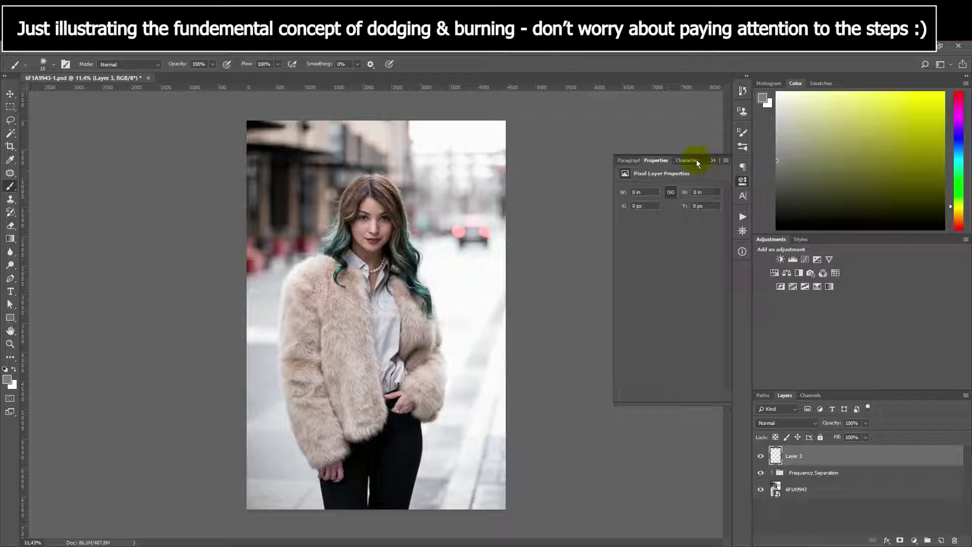
key("alt+BackSpace")
Set the painting colour to white and enlarge the Soft Round brush to 1700 px
left_click_drag(846, 120, 737, 93)
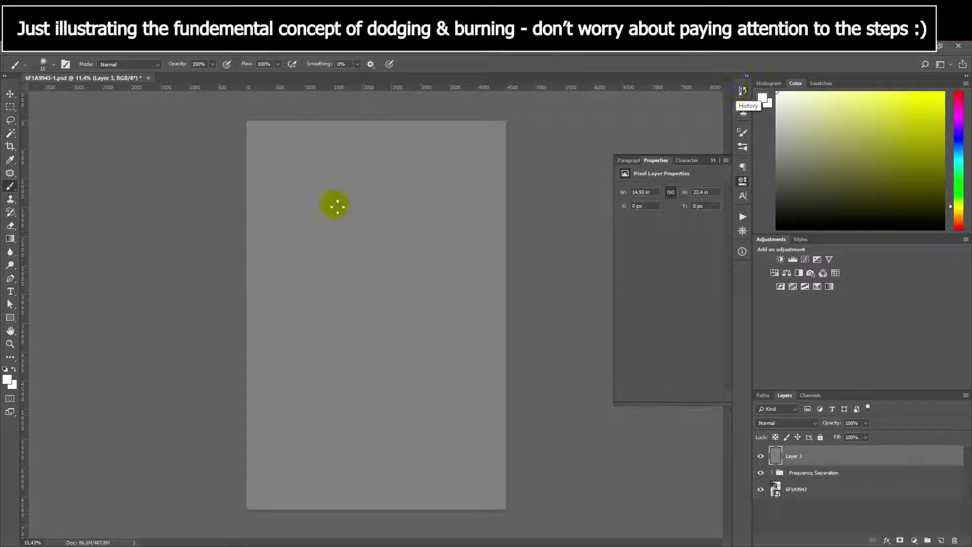
key("]")
key("]")
key("]")
key("]")
key("]")
key("]")
key("]")
key("]")
key("]")
key("]")
key("]")
key("]")
key("]")
key("]")
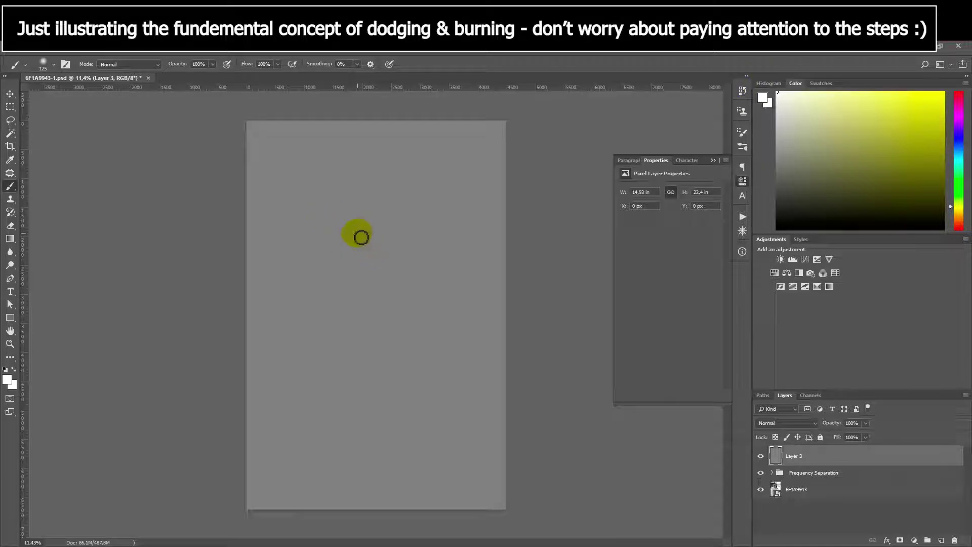
left_click(46, 65)
left_click(52, 65)
left_click(53, 66)
left_click_drag(77, 97, 108, 96)
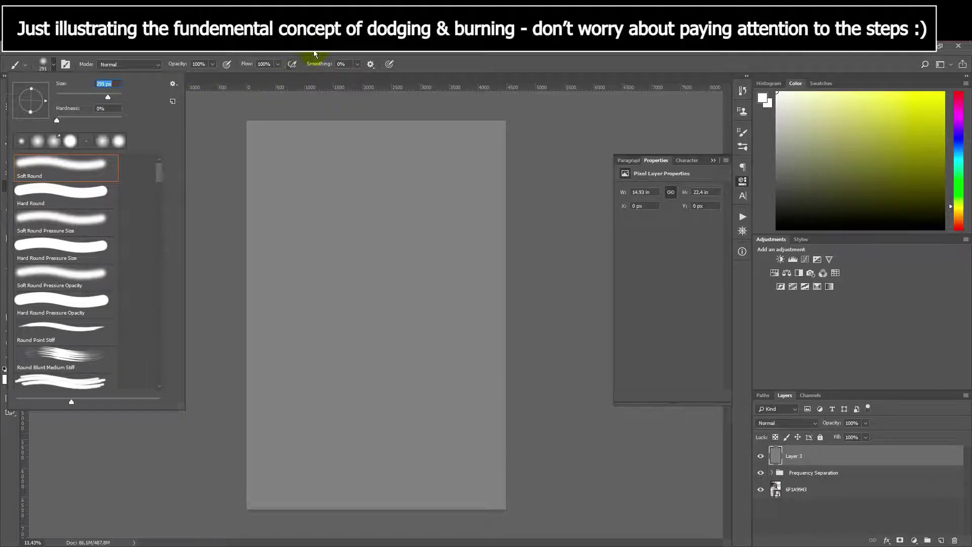
left_click(338, 74)
key("]")
key("]")
key("]")
key("]")
key("]")
key("]")
key("]")
key("]")
key("]")
key("]")
key("]")
key("]")
key("]")
key("]")
key("]")
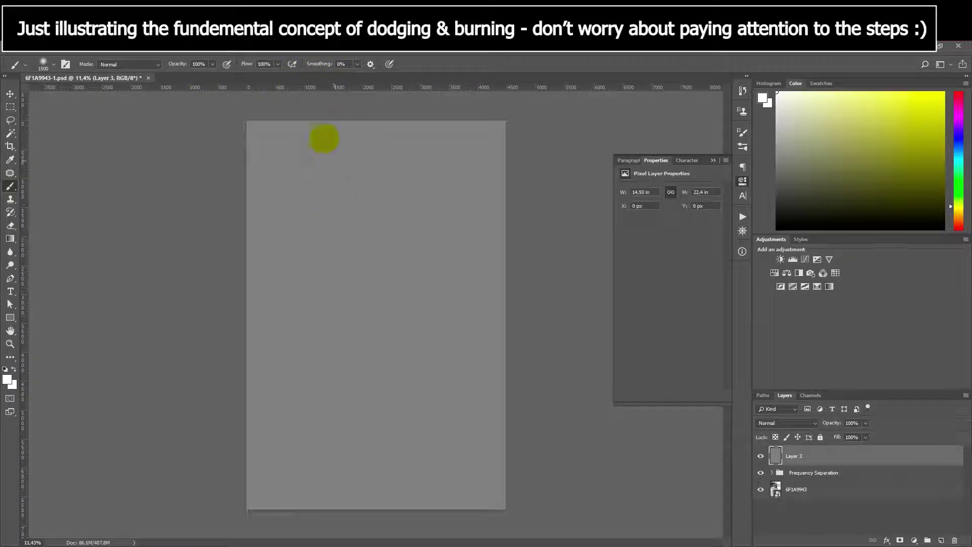
Set the brush flow to 1% and paint a soft white highlight in the upper left of the grey layer
left_click(278, 65)
left_click_drag(278, 78, 231, 79)
left_click(316, 55)
mouse_move(301, 273)
left_mouse_down()
mouse_move(326, 235)
mouse_move(298, 251)
mouse_move(315, 230)
mouse_move(293, 262)
mouse_move(315, 238)
mouse_move(329, 255)
left_mouse_up()
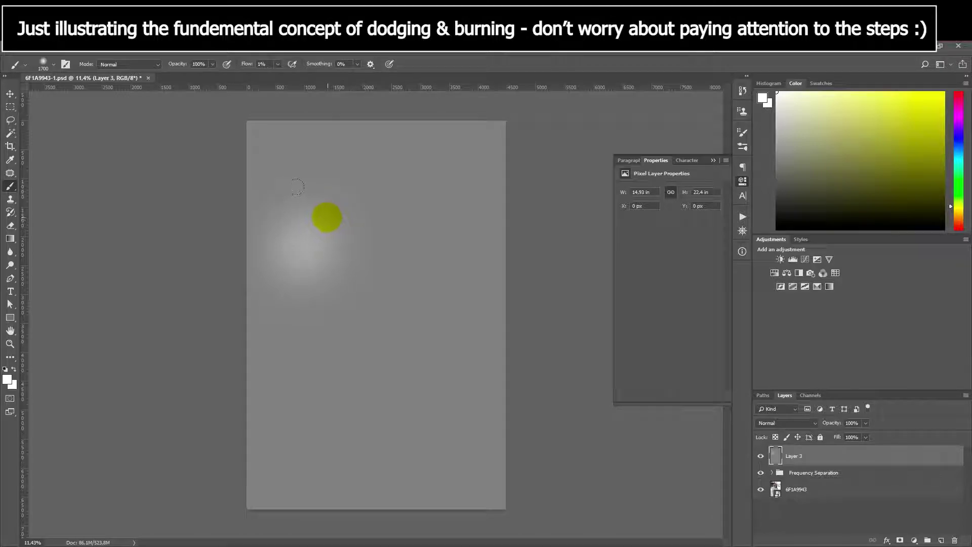
Switch to black and paint a broad soft shadow curving below and to the right of the white highlight
key("x")
key("d")
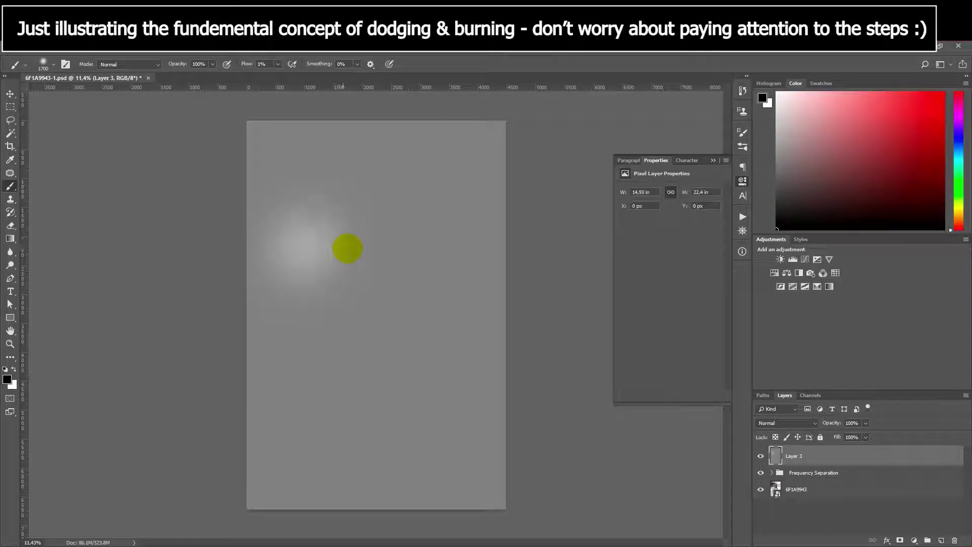
left_click_drag(314, 306, 362, 307)
mouse_move(315, 331)
left_mouse_down()
mouse_move(386, 318)
mouse_move(389, 260)
mouse_move(339, 331)
mouse_move(361, 323)
mouse_move(391, 244)
mouse_move(318, 336)
mouse_move(413, 318)
mouse_move(451, 293)
mouse_move(339, 358)
mouse_move(420, 259)
mouse_move(349, 362)
mouse_move(442, 267)
mouse_move(364, 371)
mouse_move(432, 286)
mouse_move(403, 206)
mouse_move(368, 183)
mouse_move(355, 343)
mouse_move(424, 276)
mouse_move(368, 266)
mouse_move(357, 363)
mouse_move(422, 183)
mouse_move(360, 368)
mouse_move(485, 200)
mouse_move(356, 368)
mouse_move(469, 219)
mouse_move(406, 346)
mouse_move(481, 281)
mouse_move(353, 384)
mouse_move(427, 249)
mouse_move(407, 359)
mouse_move(437, 248)
mouse_move(439, 311)
mouse_move(417, 323)
mouse_move(450, 259)
left_mouse_up()
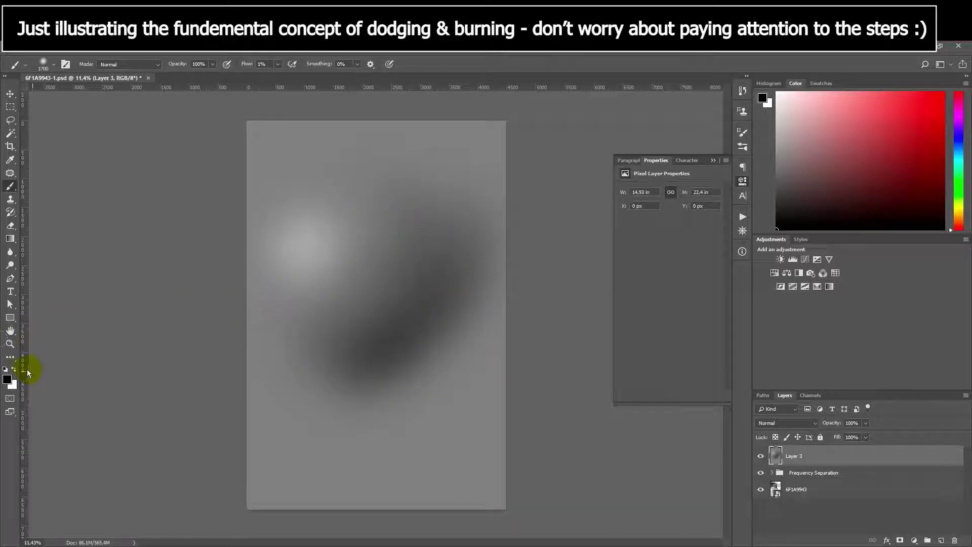
Brighten the highlight with white, and with black paint a dark horizontal cast shadow below it towards the canvas's right edge
left_click(14, 369)
left_click_drag(314, 241, 312, 262)
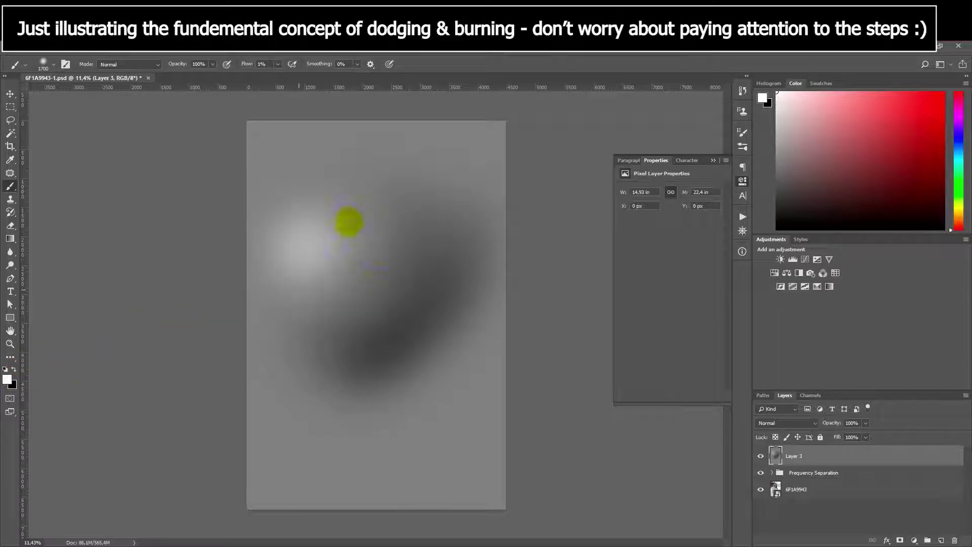
left_click(14, 369)
mouse_move(328, 329)
left_mouse_down()
mouse_move(406, 269)
mouse_move(375, 212)
mouse_move(306, 351)
mouse_move(379, 360)
mouse_move(373, 342)
mouse_move(451, 314)
mouse_move(362, 372)
mouse_move(395, 360)
mouse_move(389, 302)
mouse_move(380, 351)
left_mouse_up()
key("bracketleft")
key("bracketleft")
key("bracketleft")
key("bracketleft")
key("bracketleft")
key("bracketleft")
mouse_move(297, 341)
left_mouse_down()
mouse_move(459, 343)
mouse_move(293, 348)
mouse_move(429, 340)
mouse_move(425, 362)
mouse_move(502, 359)
mouse_move(378, 365)
mouse_move(416, 338)
mouse_move(482, 354)
left_mouse_up()
Reduce the brush to 400 px and paint a white rim highlight along the right side of the dark shadow
key("bracketright")
key("bracketleft")
key("bracketleft")
key("bracketleft")
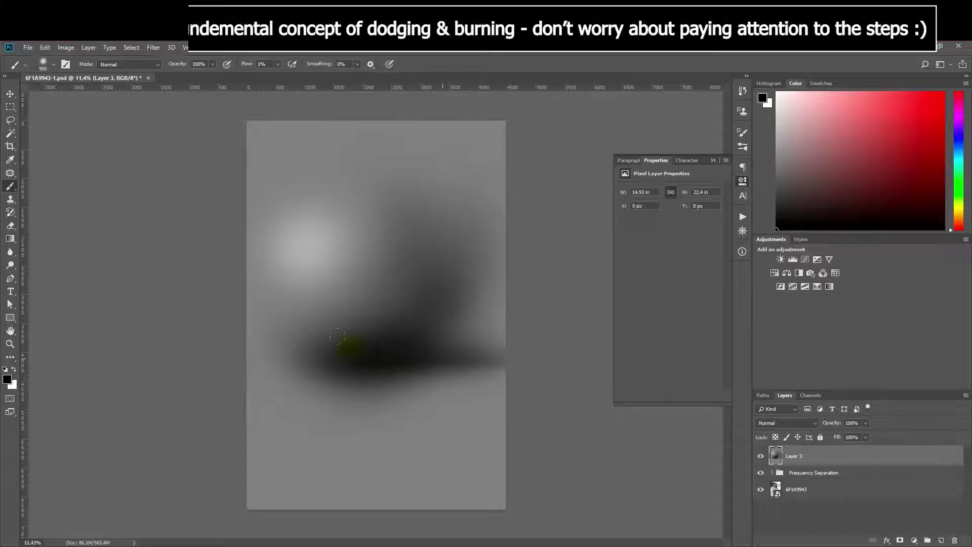
left_click(13, 369)
key("bracketleft")
key("bracketleft")
key("bracketleft")
key("bracketleft")
key("bracketleft")
mouse_move(457, 245)
left_mouse_down()
mouse_move(433, 335)
mouse_move(466, 234)
mouse_move(427, 319)
mouse_move(435, 232)
mouse_move(425, 329)
mouse_move(448, 271)
mouse_move(449, 230)
mouse_move(427, 311)
mouse_move(458, 293)
mouse_move(459, 279)
mouse_move(285, 319)
mouse_move(448, 278)
mouse_move(440, 230)
mouse_move(399, 327)
mouse_move(443, 223)
mouse_move(432, 306)
mouse_move(418, 225)
mouse_move(416, 314)
mouse_move(440, 220)
mouse_move(451, 278)
mouse_move(428, 302)
mouse_move(457, 252)
mouse_move(442, 204)
mouse_move(412, 317)
left_mouse_up()
left_click(14, 369)
Undo the white rim highlight strokes
key("ctrl+alt+z")
key("ctrl+alt+z")
key("ctrl+alt+z")
key("ctrl+alt+z")
key("ctrl+alt+z")
key("ctrl+alt+z")
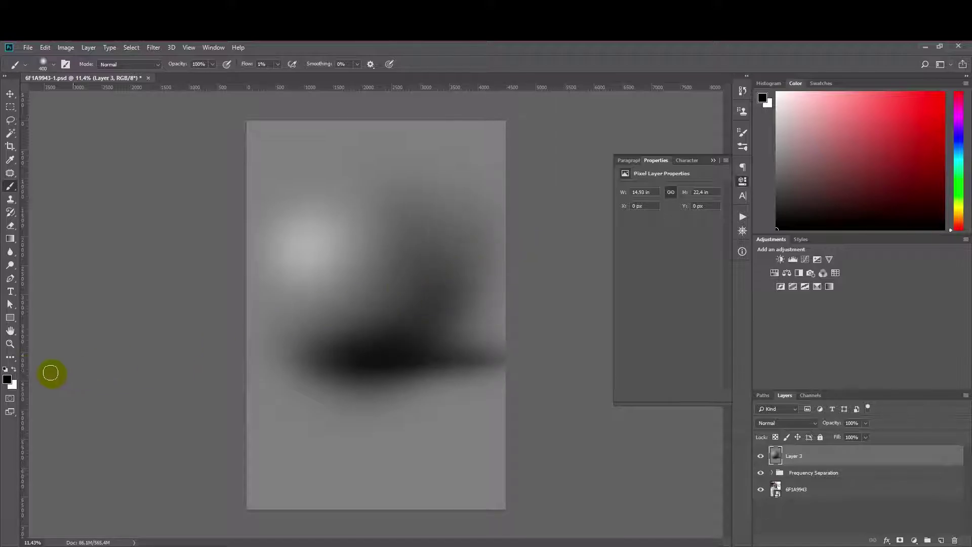
Repaint a thin curved white highlight along the shadow's right edge with several overlapping strokes
left_click(13, 369)
left_click_drag(455, 233, 464, 306)
left_click_drag(459, 237, 455, 309)
left_click_drag(451, 239, 439, 323)
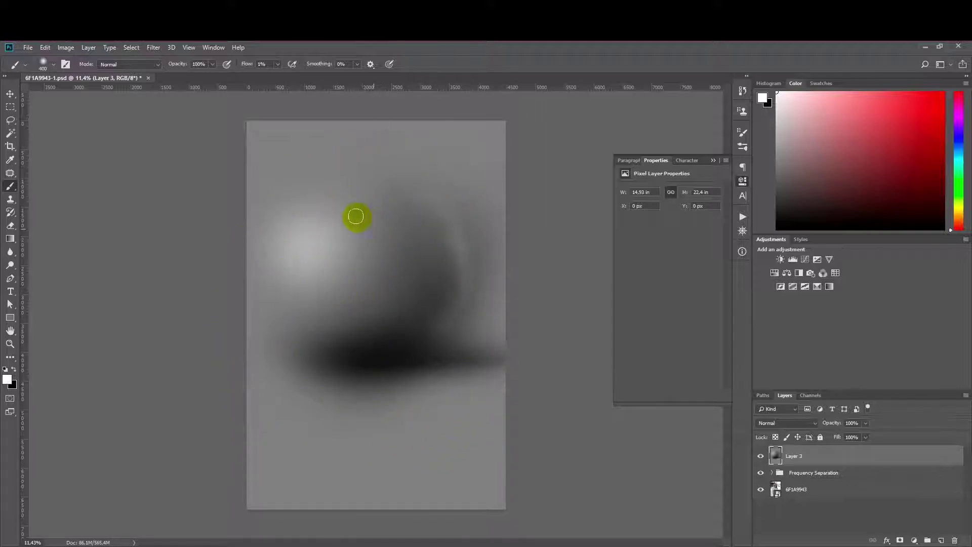
left_click(14, 370)
left_click(14, 370)
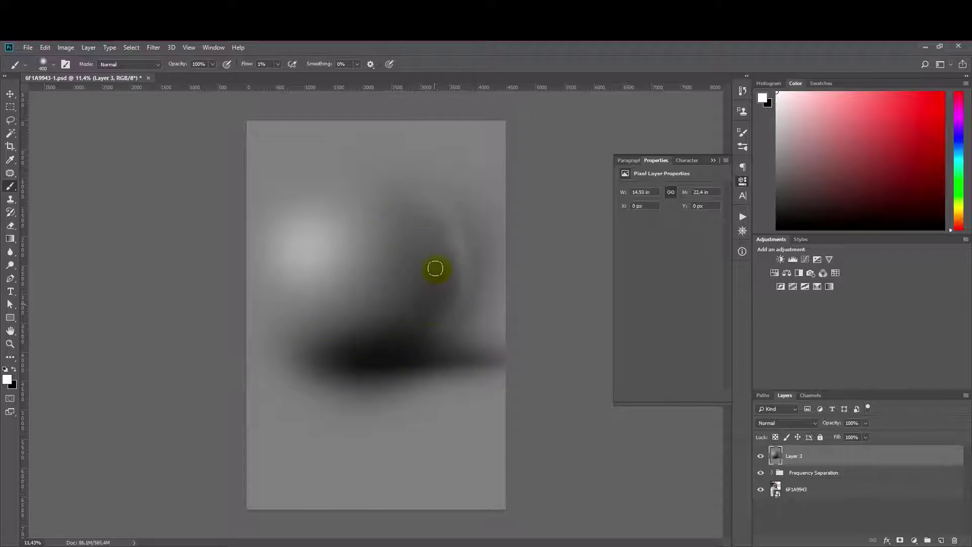
left_click(15, 371)
Remove the painted grey demonstration layer from view and from the layer stack
left_click(761, 456)
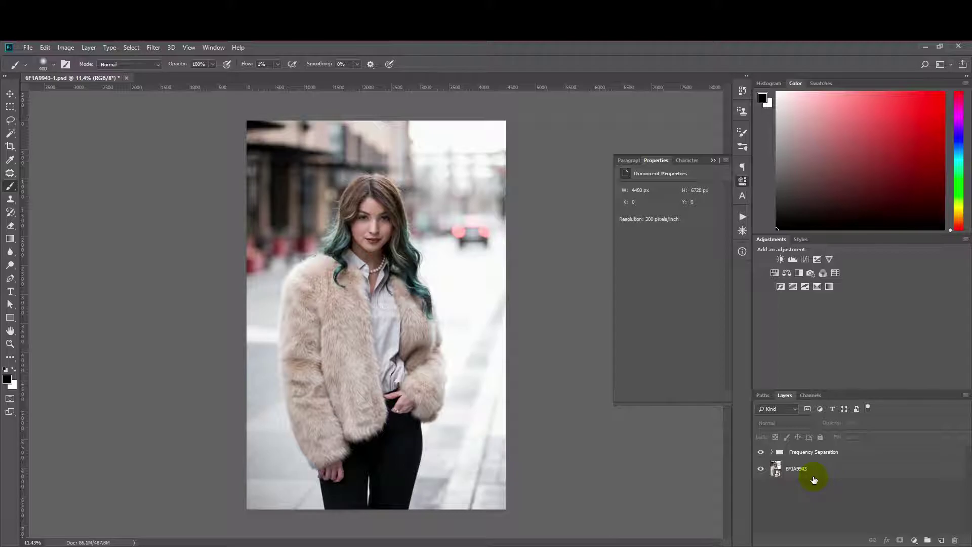
left_click(804, 454)
left_click(809, 502)
Add a Solid Color fill layer in dark grey 1f1f1f above the Frequency Separation group
left_click(793, 453)
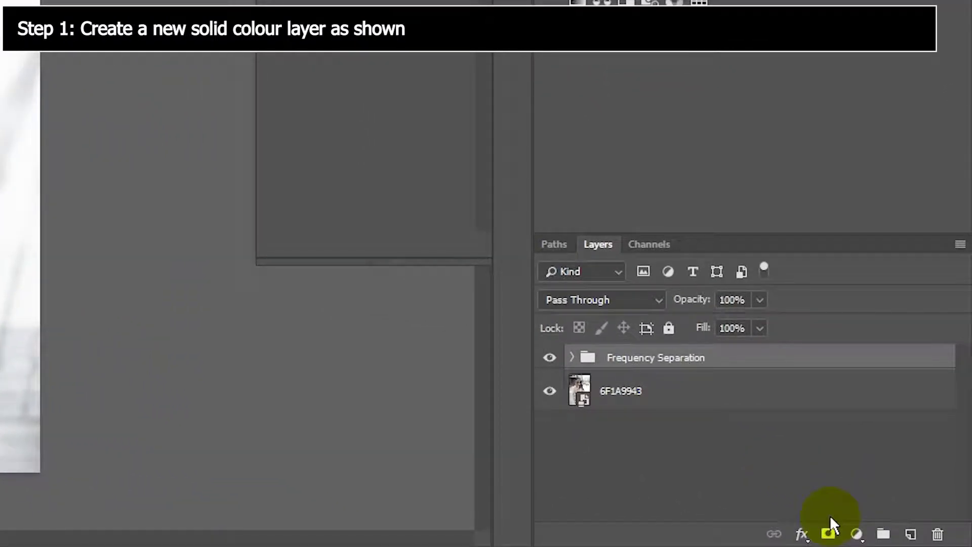
left_click(856, 534)
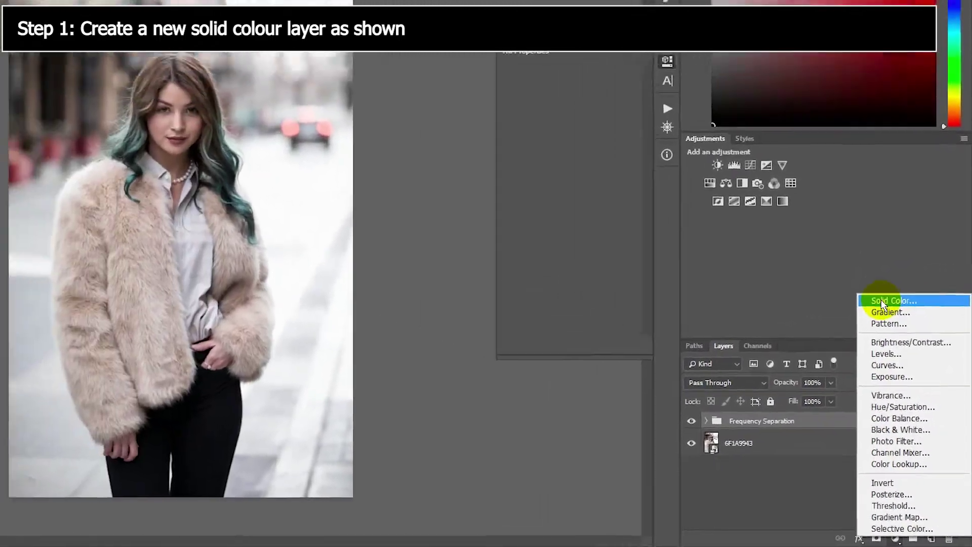
left_click(836, 178)
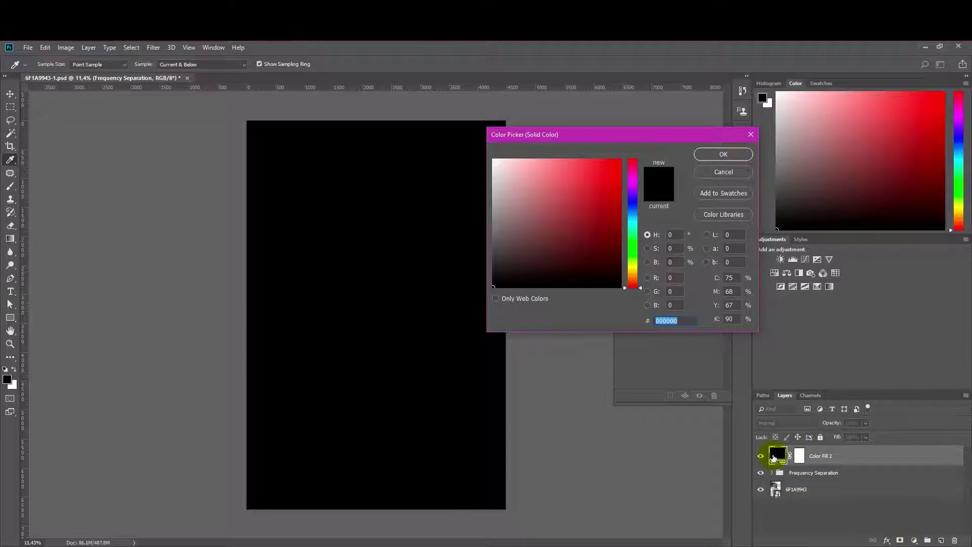
left_click(541, 249)
mouse_move(541, 249)
left_mouse_down()
mouse_move(466, 234)
mouse_move(462, 223)
mouse_move(462, 272)
left_mouse_up()
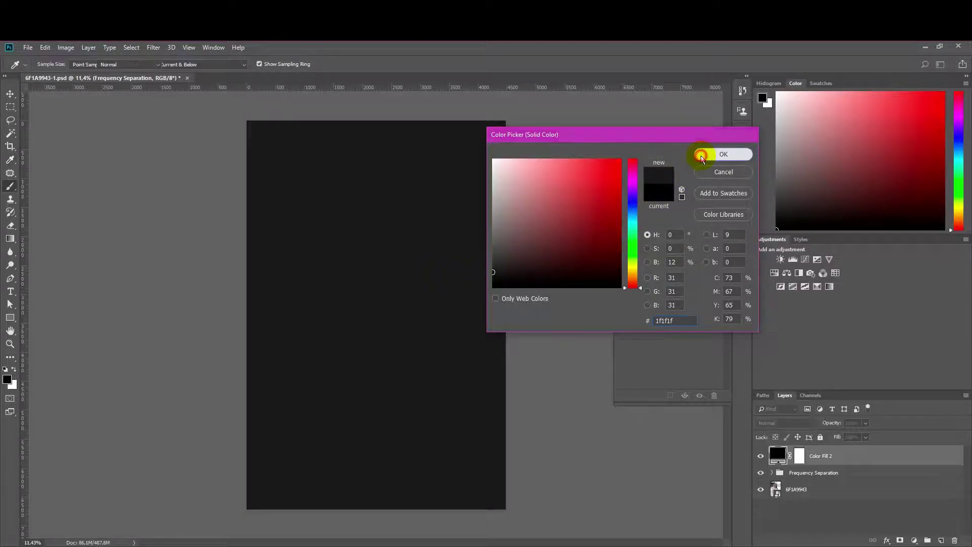
left_click(707, 154)
Rename the solid colour layer to Burn and set its blend mode to Soft Light
double_click(821, 456)
type("B")
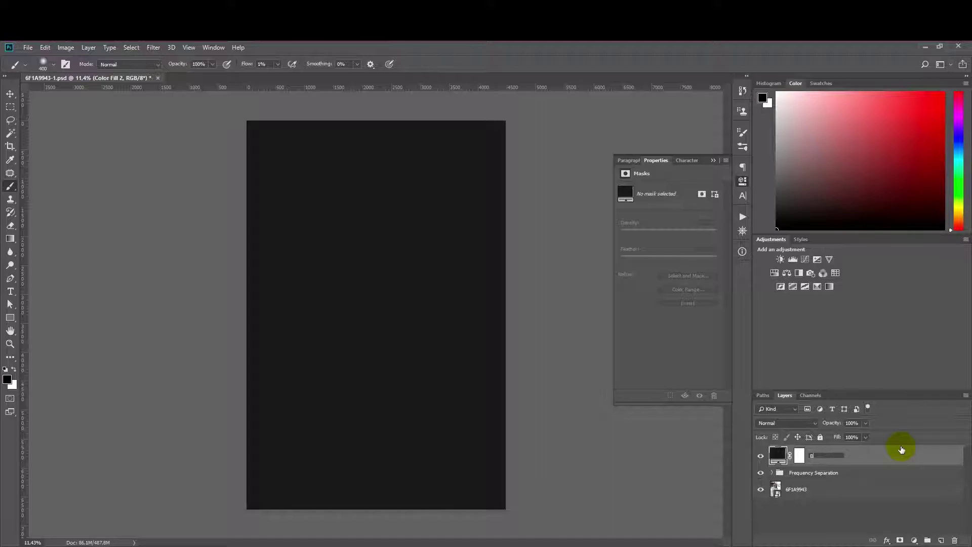
type("runrn")
key("Return")
left_click(803, 427)
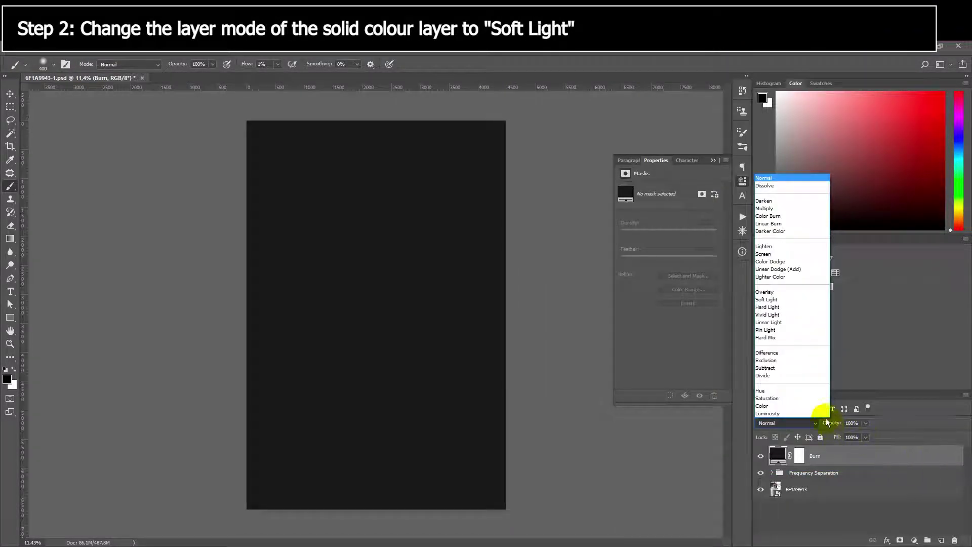
left_click(767, 299)
Compare the portrait with and without the Burn layer by repeatedly toggling its visibility
left_click(760, 456)
left_click(761, 456)
left_click(761, 456)
left_click(763, 458)
left_click(763, 458)
left_click(763, 458)
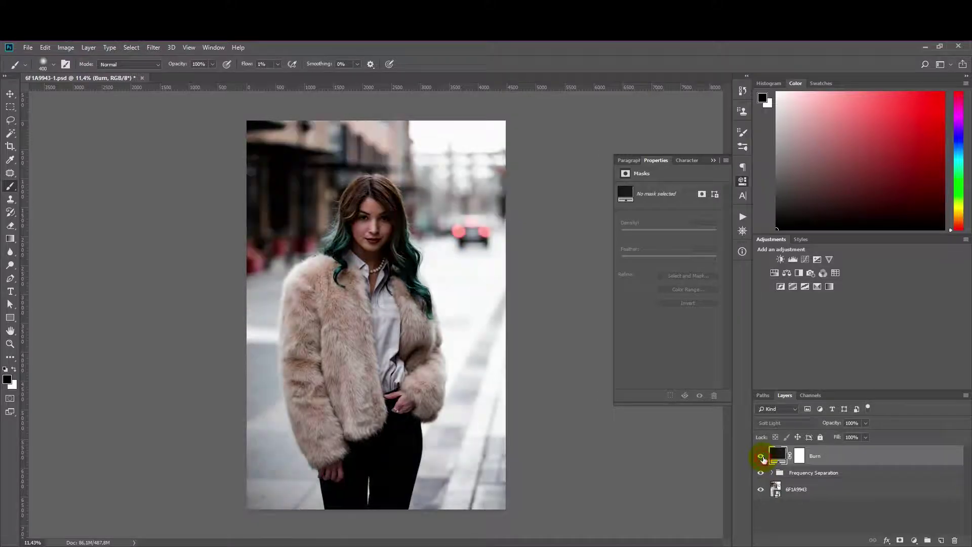
left_click(763, 458)
left_click(763, 458)
left_click(763, 458)
left_click(763, 458)
left_click(763, 459)
left_click(763, 458)
left_click(763, 458)
left_click(762, 458)
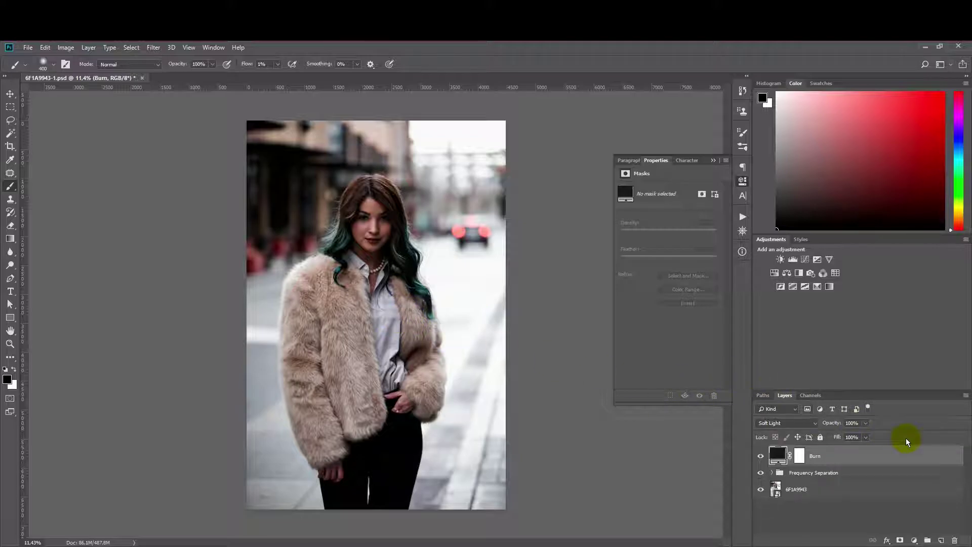
Invert the Burn layer's mask to black and reduce the brush size for painting on the coat
left_click(798, 457)
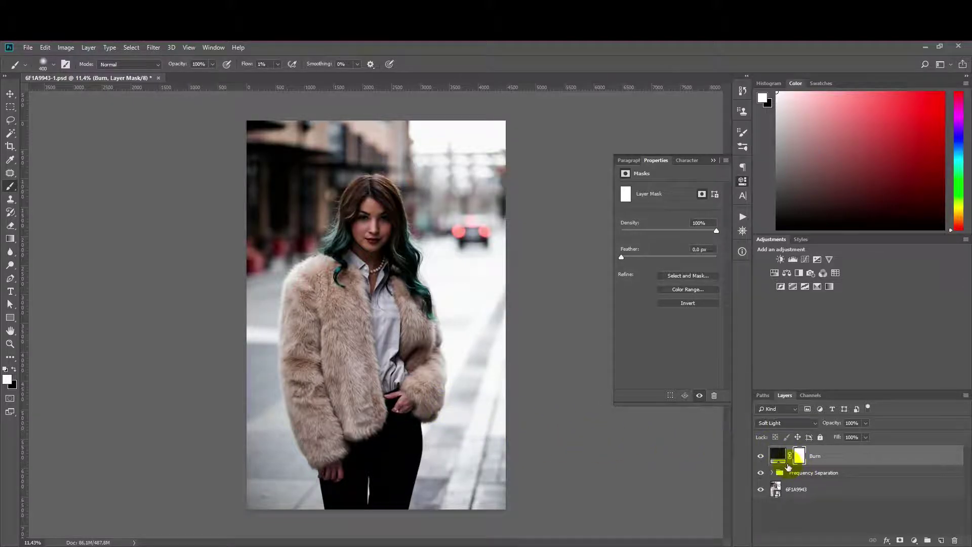
key("ctrl+i")
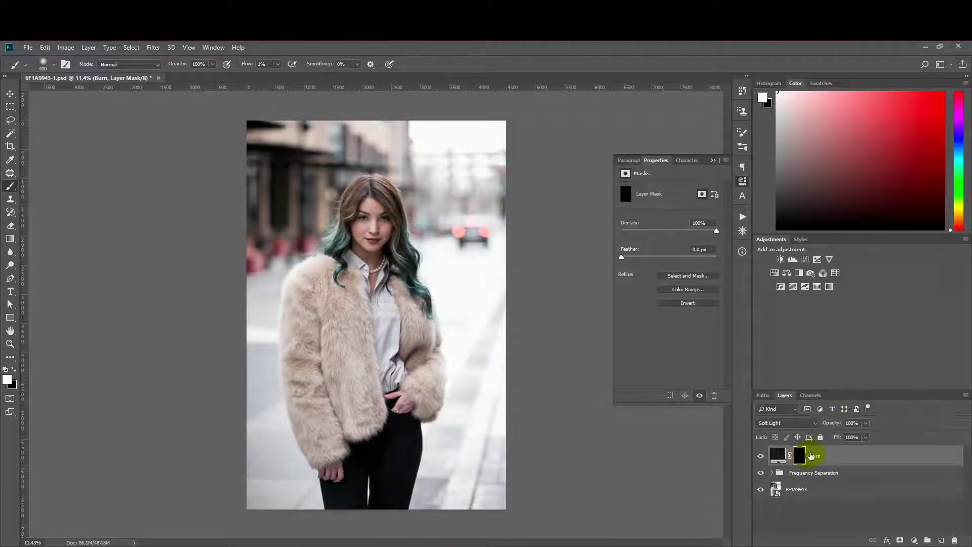
key("bracketleft")
key("bracketleft")
Raise the brush flow to 18% and paint white on the Burn mask over the shadowed folds of the fur coat
mouse_move(301, 286)
left_mouse_down()
mouse_move(332, 323)
mouse_move(303, 296)
mouse_move(301, 326)
left_mouse_up()
left_click_drag(246, 64, 255, 64)
mouse_move(311, 320)
left_mouse_down()
mouse_move(289, 360)
mouse_move(310, 364)
left_mouse_up()
mouse_move(332, 290)
left_mouse_down()
mouse_move(341, 386)
mouse_move(352, 294)
mouse_move(360, 315)
left_mouse_up()
left_click_drag(348, 334, 370, 403)
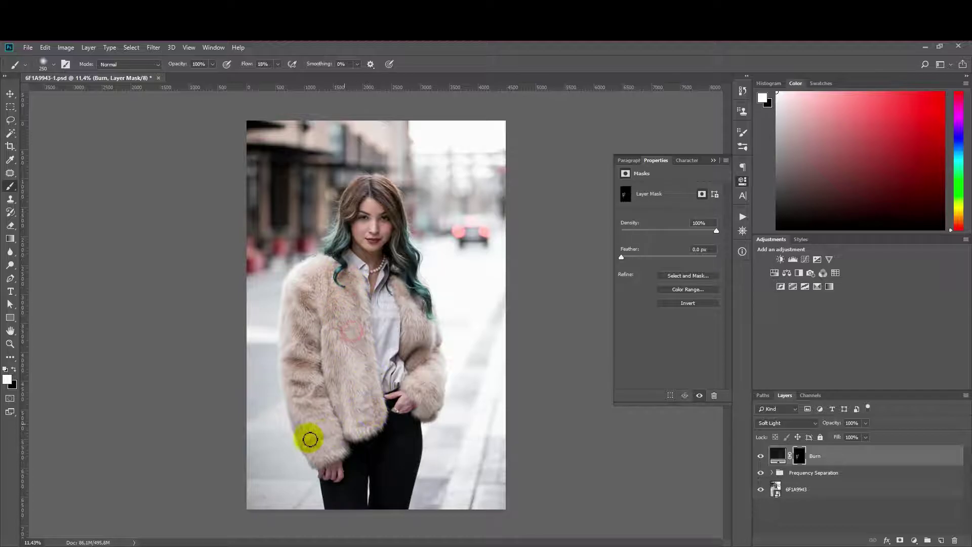
mouse_move(297, 406)
left_mouse_down()
mouse_move(333, 431)
mouse_move(322, 420)
mouse_move(300, 430)
mouse_move(320, 409)
left_mouse_up()
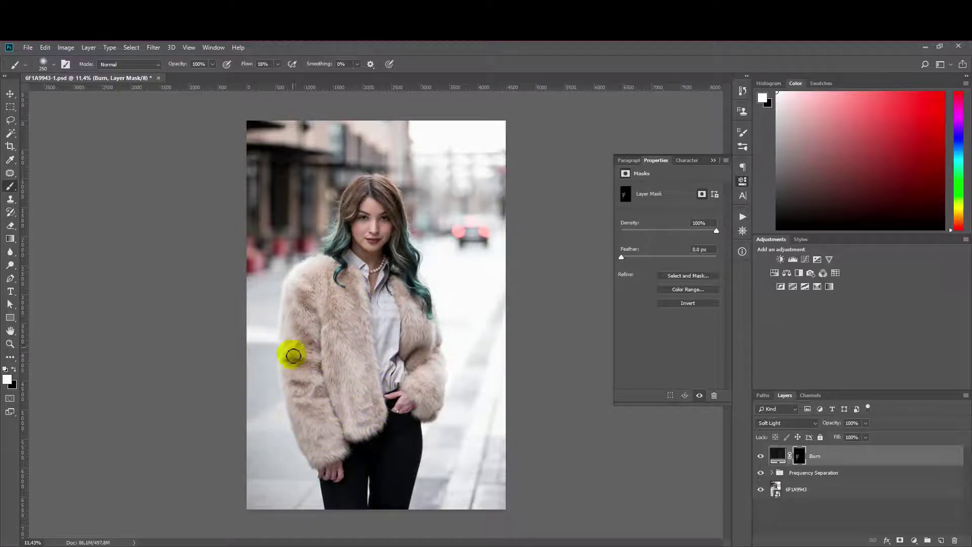
left_click_drag(353, 304, 365, 354)
left_click(332, 343)
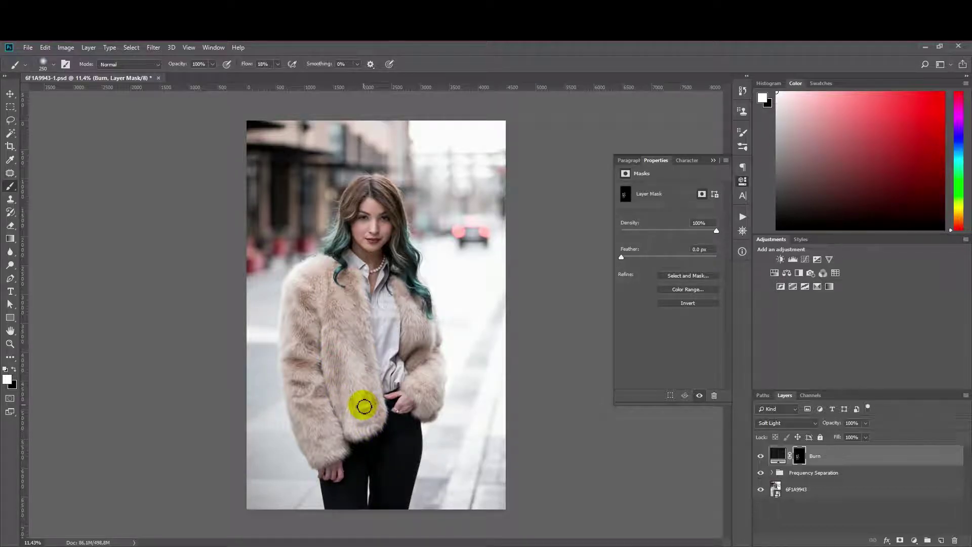
mouse_move(414, 368)
left_mouse_down()
mouse_move(430, 334)
mouse_move(431, 345)
left_mouse_up()
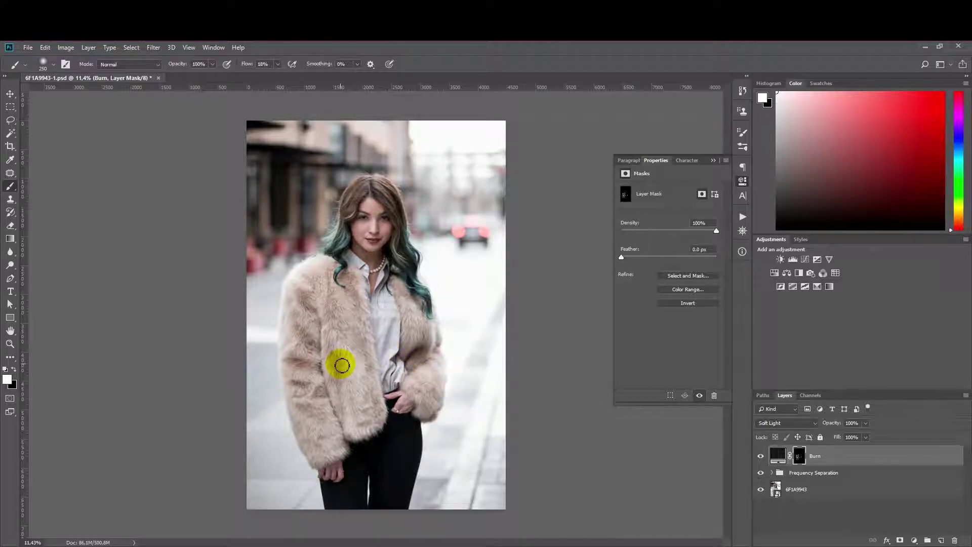
Paint finer shadow strokes along the coat's individual fur clumps on the Burn mask with a much smaller brush
scroll(355, 338, "up", 19)
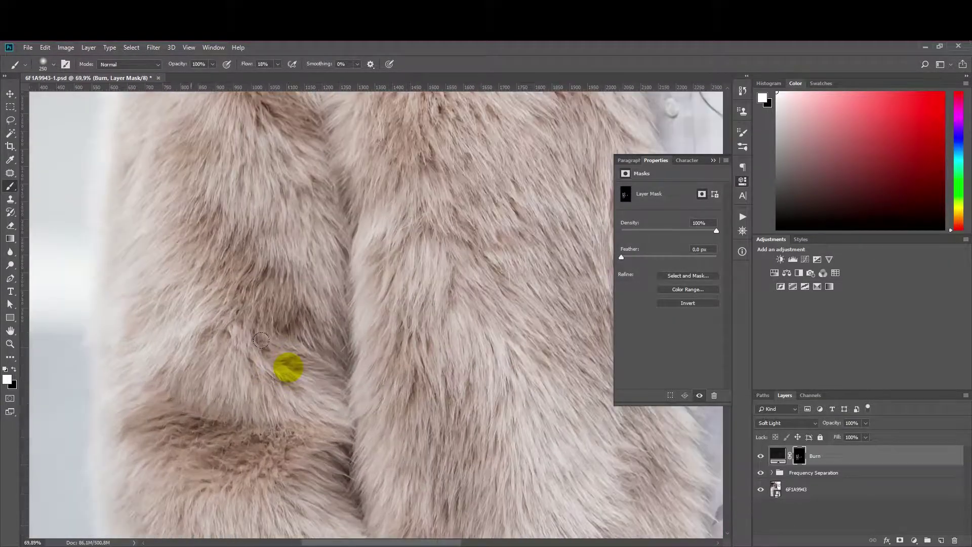
mouse_move(261, 341)
left_mouse_down()
mouse_move(260, 187)
mouse_move(230, 259)
mouse_move(257, 236)
mouse_move(260, 187)
left_mouse_up()
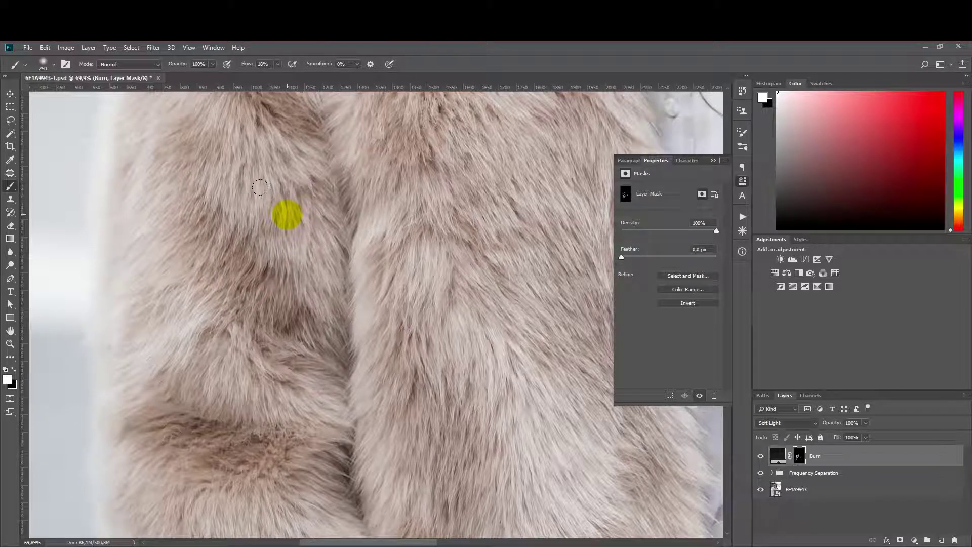
key("bracketleft")
key("bracketleft")
key("bracketleft")
key("bracketleft")
key("bracketleft")
key("bracketleft")
key("bracketleft")
key("bracketleft")
key("bracketleft")
key("bracketleft")
mouse_move(264, 222)
left_mouse_down()
mouse_move(284, 219)
mouse_move(287, 256)
mouse_move(291, 232)
mouse_move(321, 273)
mouse_move(323, 217)
mouse_move(351, 296)
mouse_move(328, 316)
mouse_move(341, 364)
mouse_move(338, 345)
mouse_move(387, 305)
mouse_move(408, 326)
mouse_move(402, 369)
mouse_move(401, 341)
left_mouse_up()
key("ctrl+0")
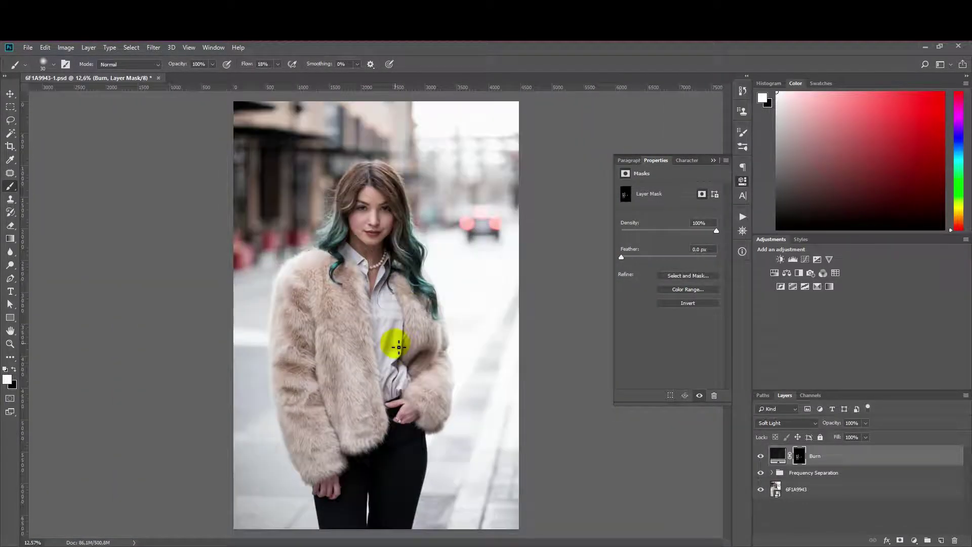
Delete the layer mask from the Burn layer so the dark fill affects the whole portrait
scroll(395, 344, "up", 1)
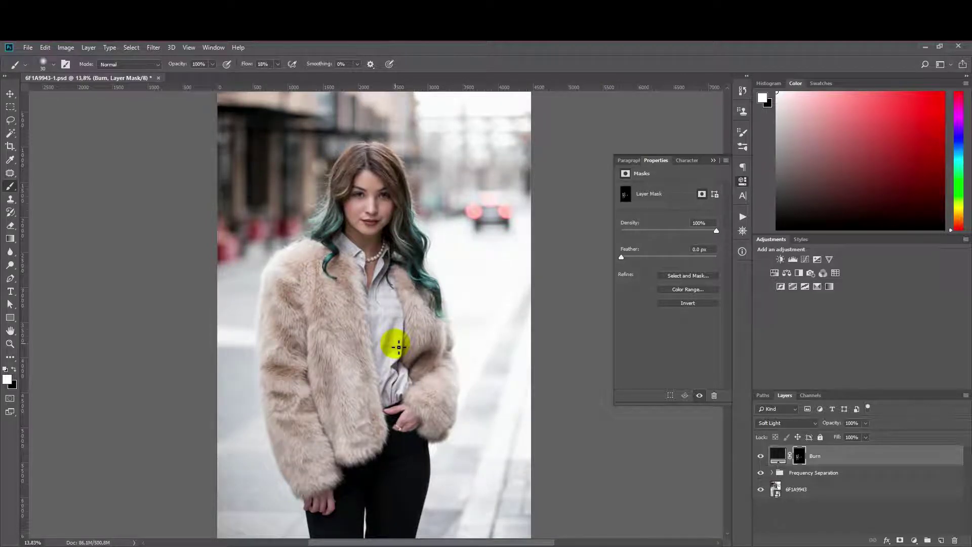
left_click(798, 457)
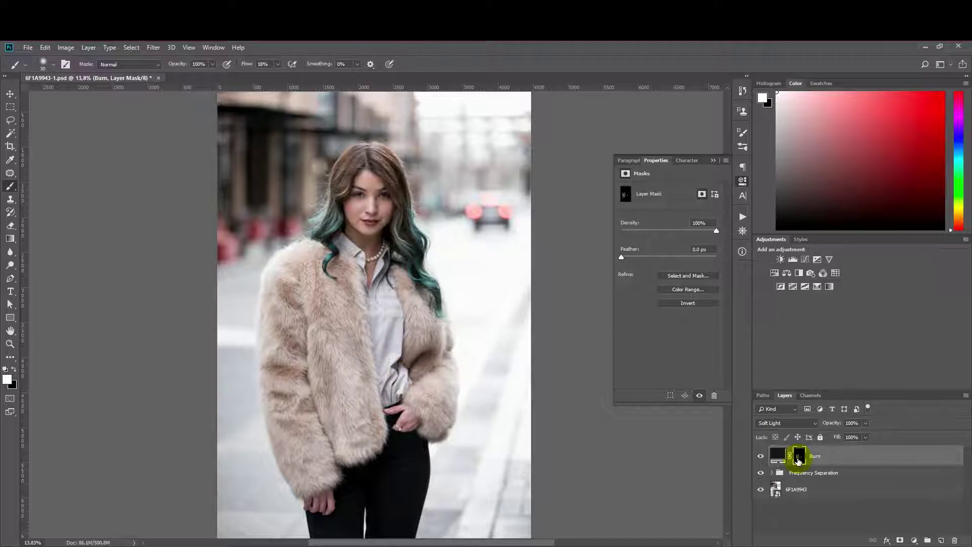
right_click(797, 458)
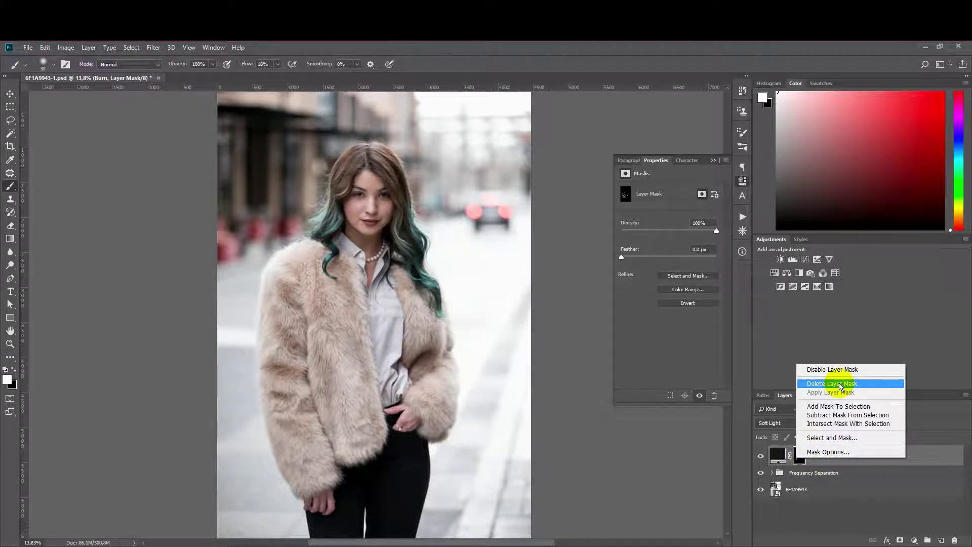
left_click(863, 505)
right_click(802, 454)
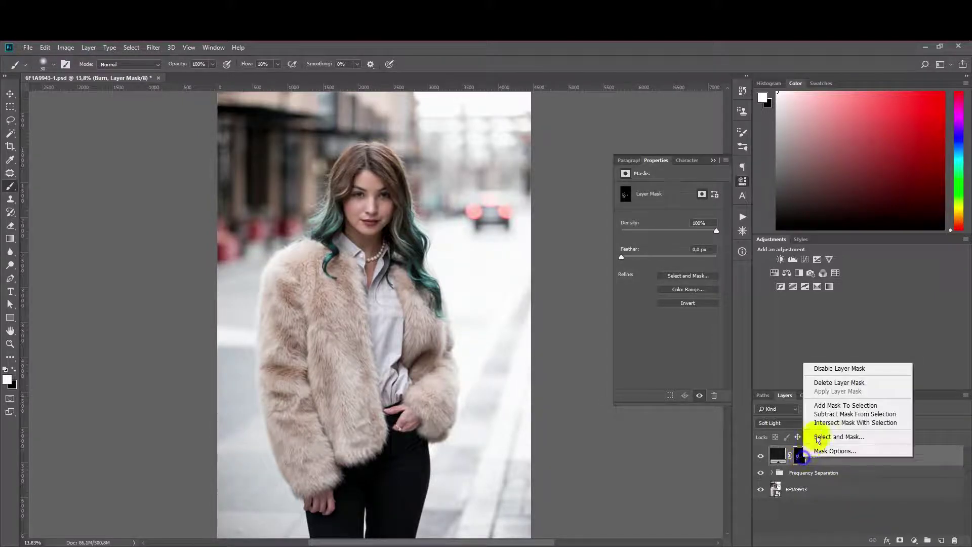
left_click(836, 383)
left_click(899, 454)
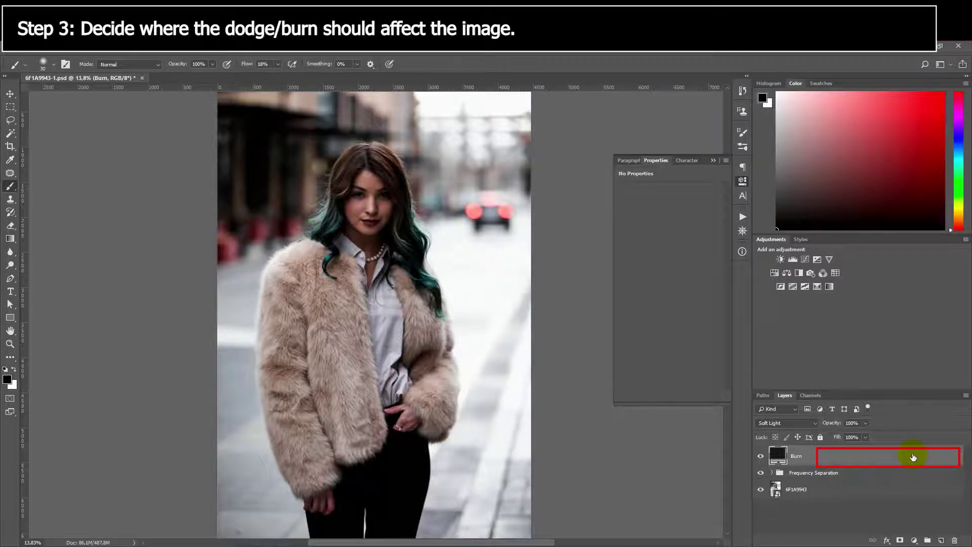
Limit the Burn layer with Blend If on Gray, splitting the Underlying Layer highlight slider to 104 / 225
double_click(913, 457)
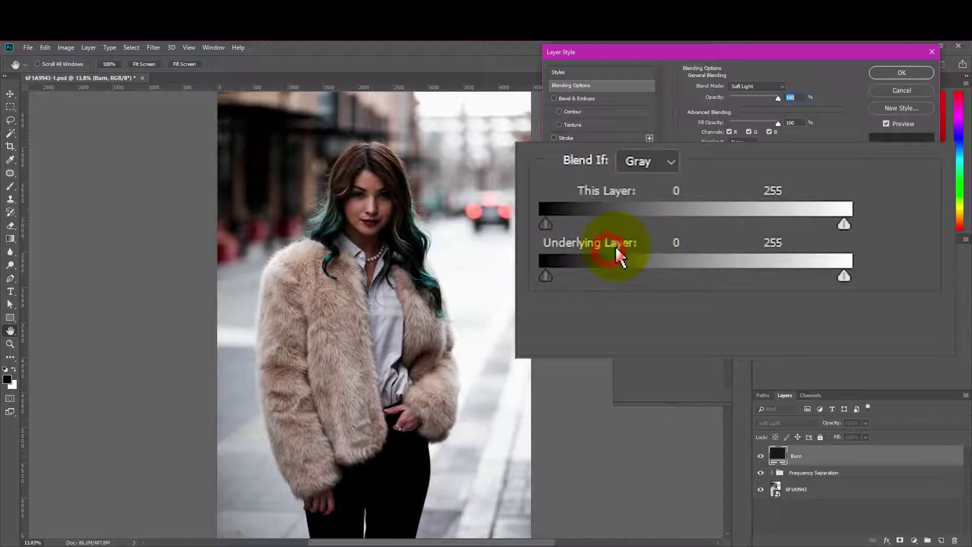
left_click_drag(627, 246, 620, 291)
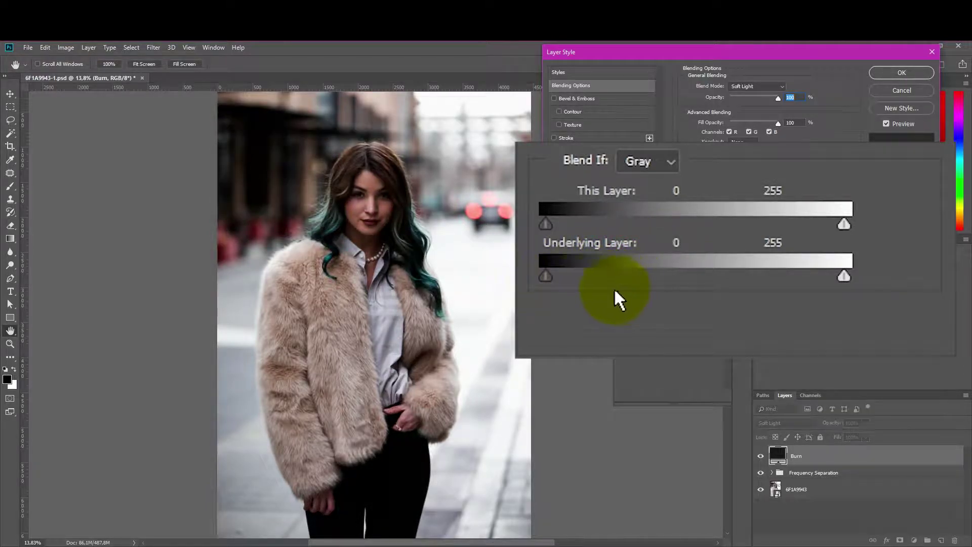
left_click_drag(844, 278, 781, 282)
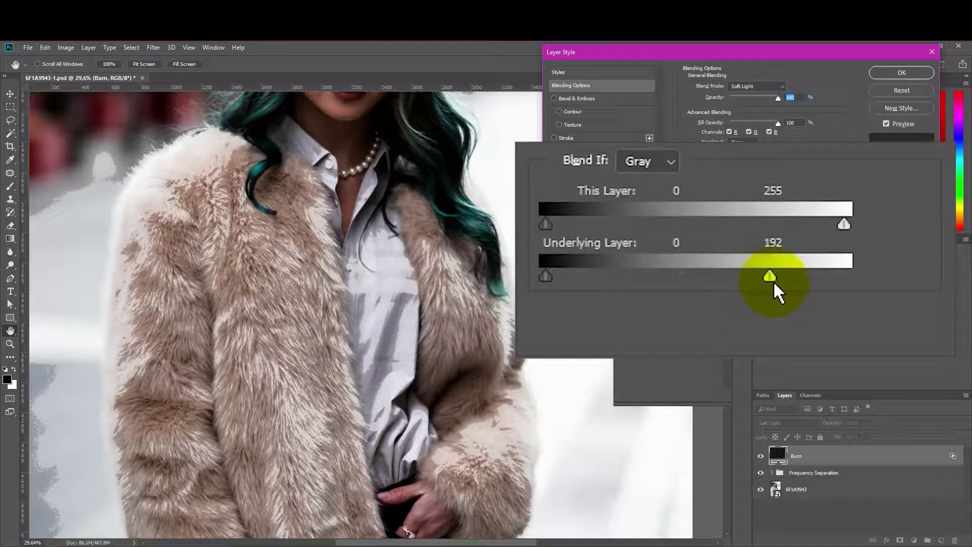
left_click_drag(763, 278, 681, 281)
left_click_drag(810, 276, 799, 276)
mouse_move(681, 276)
left_mouse_down()
mouse_move(788, 278)
mouse_move(676, 279)
left_mouse_up()
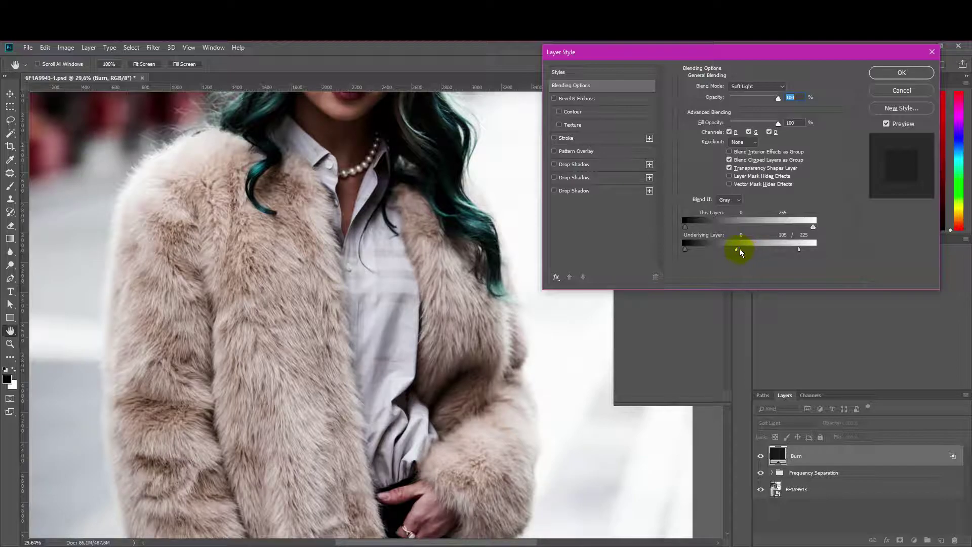
left_click(885, 74)
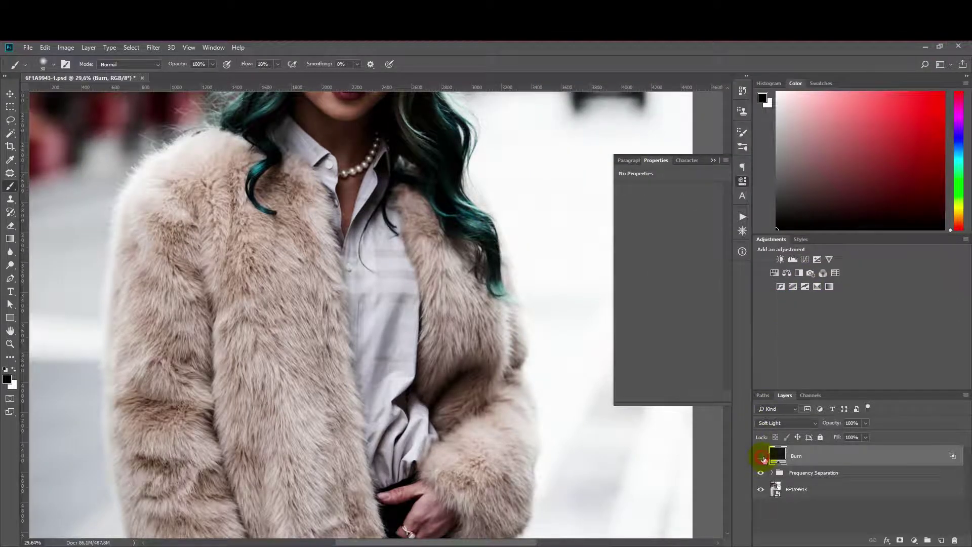
Compare the coat's fur close up with the Burn layer hidden and shown
left_click(762, 458)
left_click(761, 458)
scroll(100, 306, "up", 2)
scroll(155, 323, "up", 2)
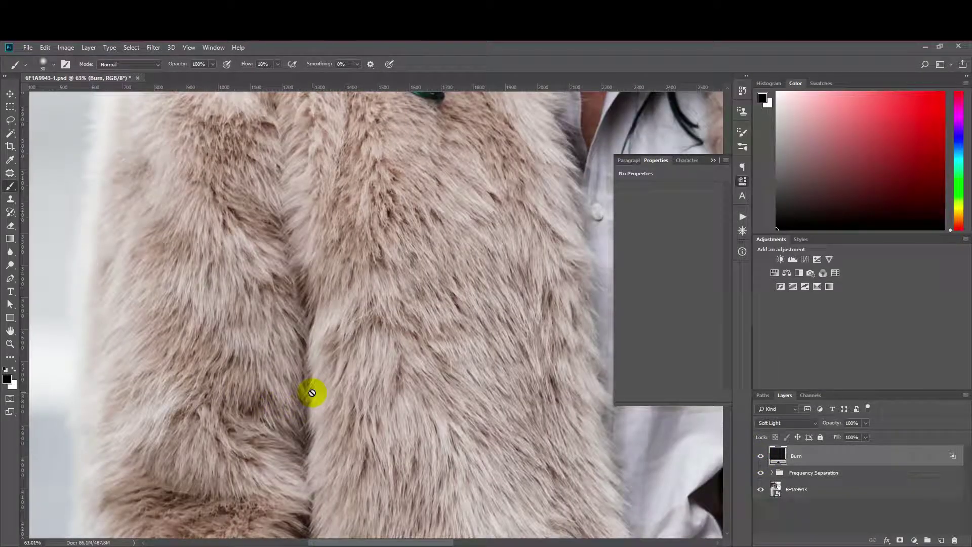
left_click(760, 458)
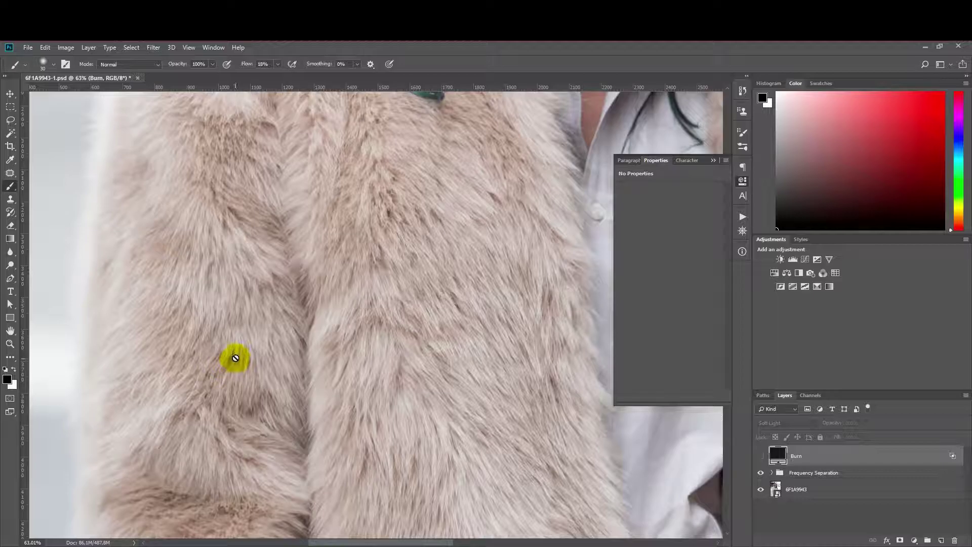
left_click(761, 456)
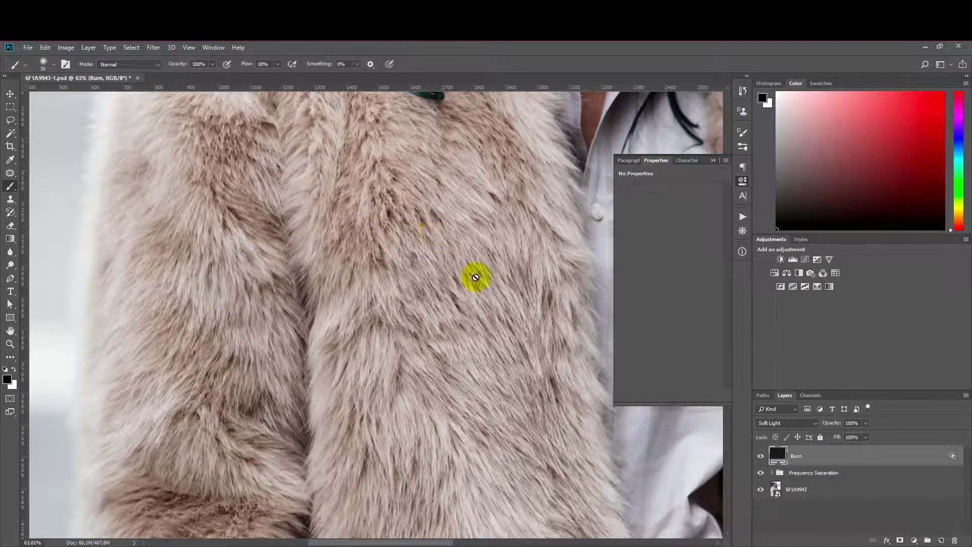
left_click(761, 456)
left_click(761, 456)
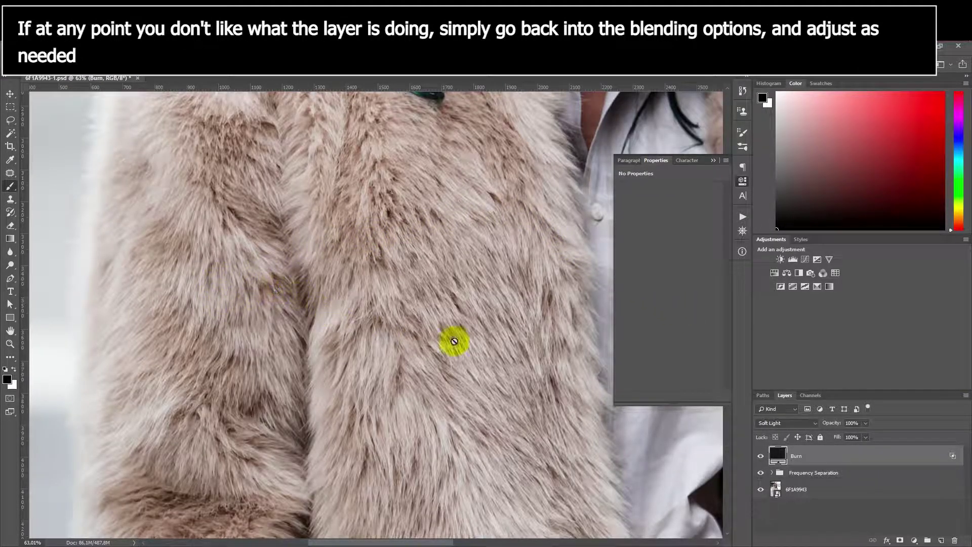
left_click(760, 456)
left_click(761, 456)
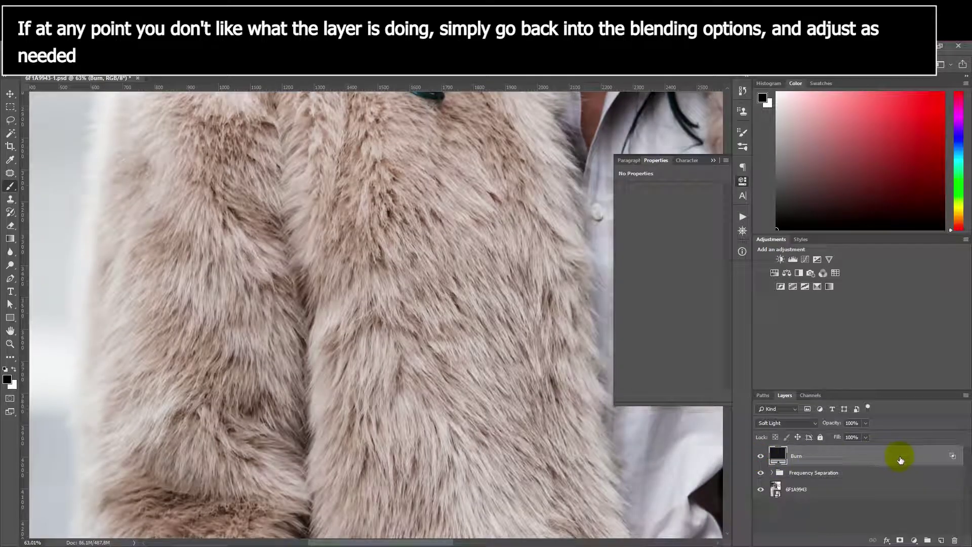
Revisit the Burn layer's Underlying Layer highlight range in its blending options and compare the fur with the layer hidden
double_click(918, 457)
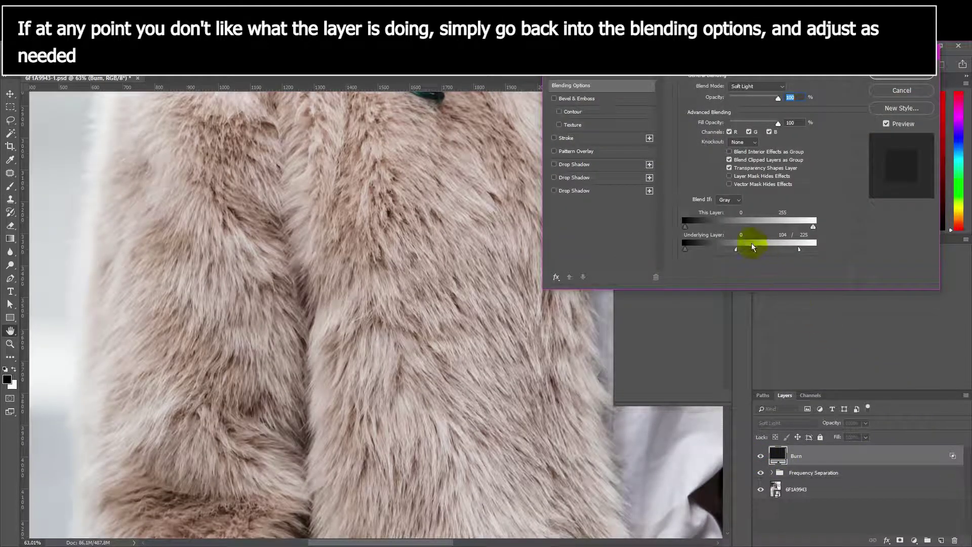
left_click_drag(789, 251, 722, 251)
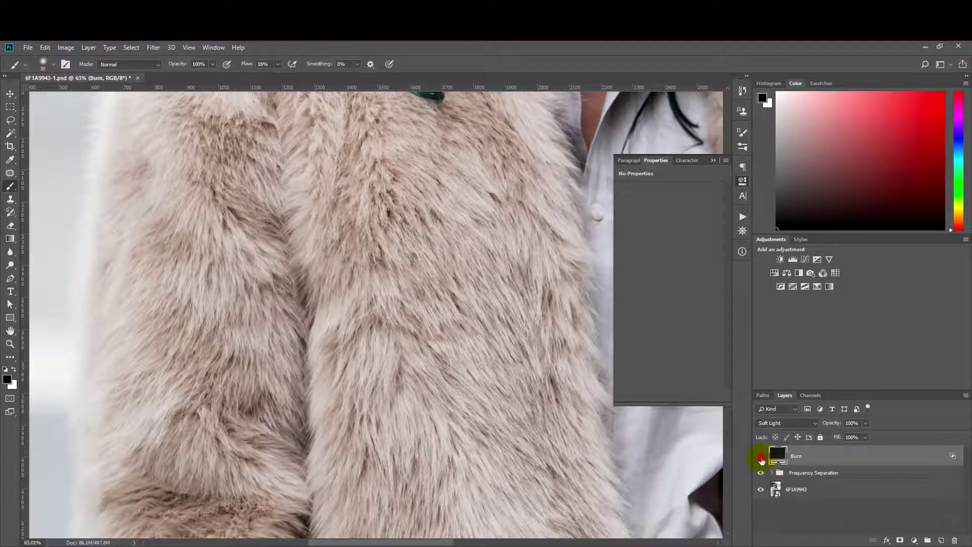
left_click(761, 458)
left_click(760, 458)
Soften the Burn layer by setting its opacity to 68% and its fill to 87%
scroll(301, 353, "down", 3)
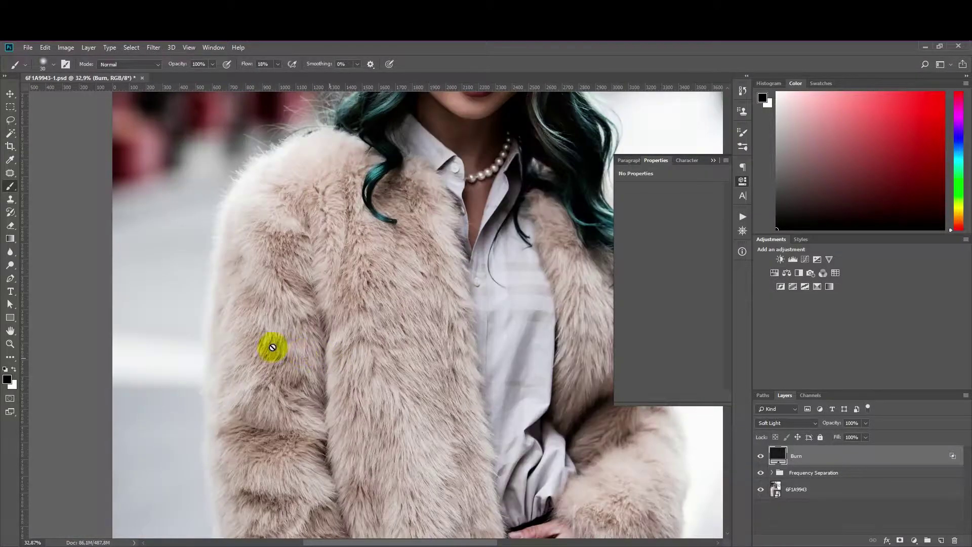
scroll(302, 353, "down", 4)
scroll(293, 392, "up", 2)
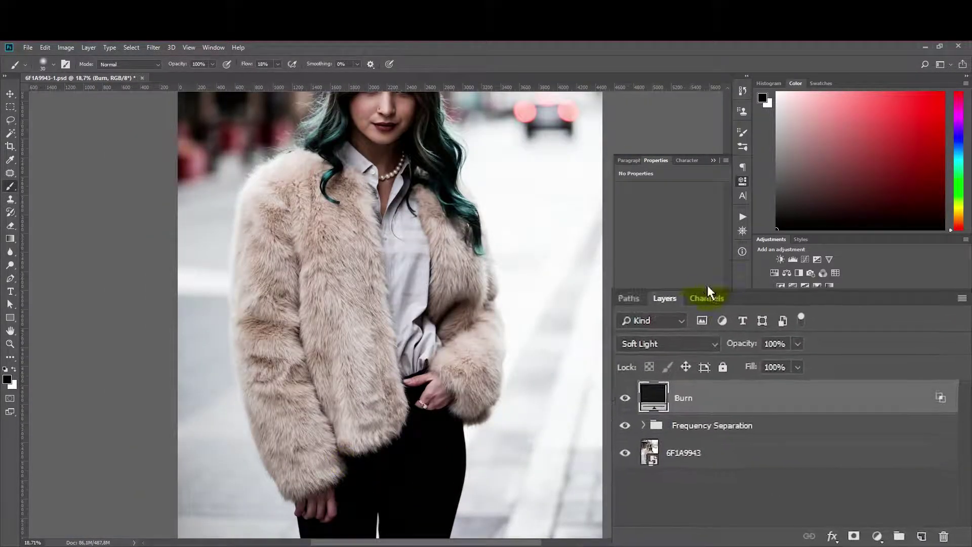
left_click(759, 328)
left_click_drag(734, 351, 704, 354)
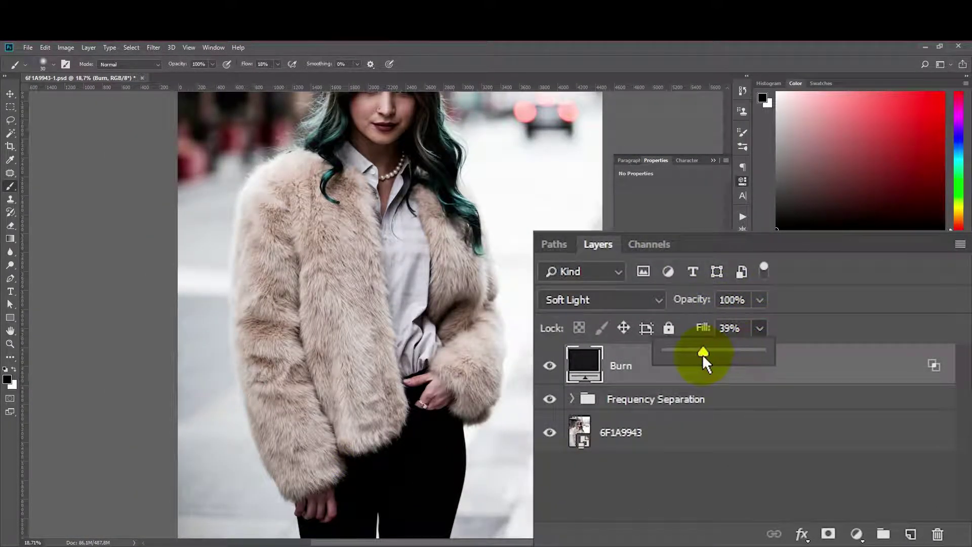
left_click(807, 309)
left_click(759, 300)
left_click_drag(756, 326, 732, 329)
left_click(820, 308)
left_click(760, 328)
left_click_drag(807, 349, 804, 349)
left_click(855, 308)
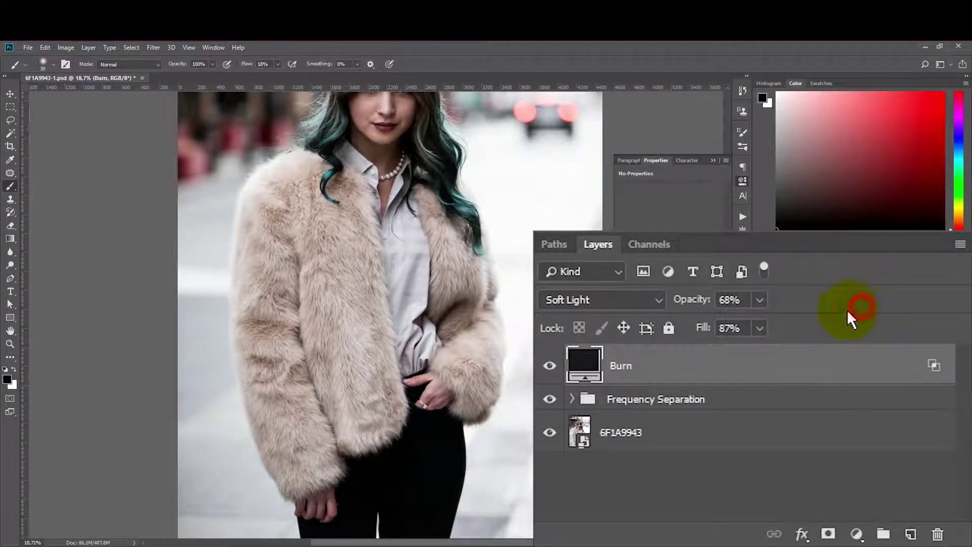
Add a white layer mask to the Burn layer and compare the whole portrait with the layer off and on
left_click(828, 534)
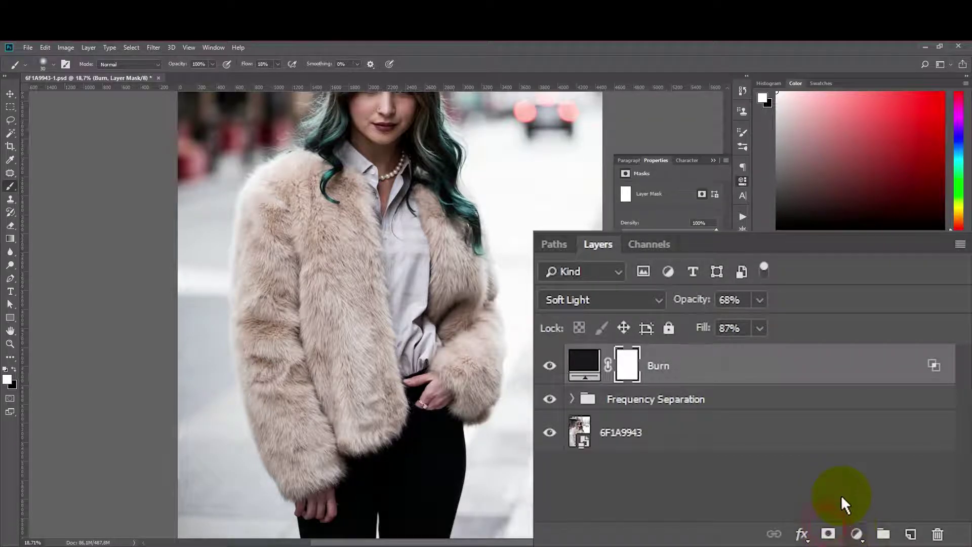
key("ctrl+0")
left_click(550, 365)
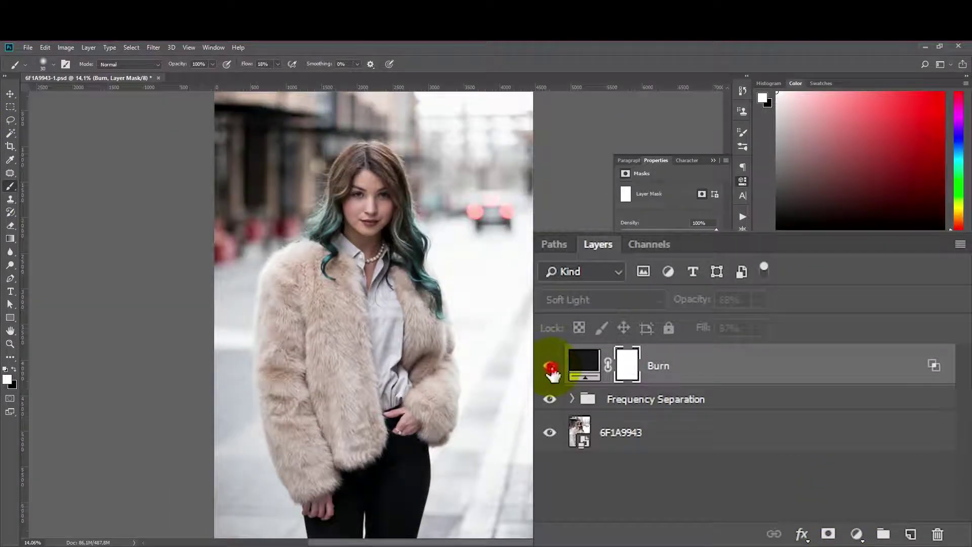
left_click(550, 366)
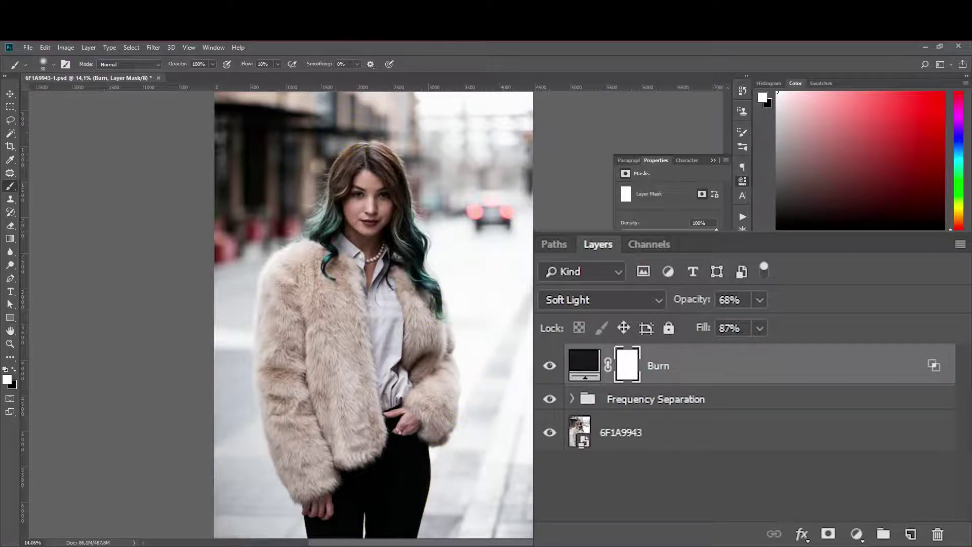
left_click(549, 365)
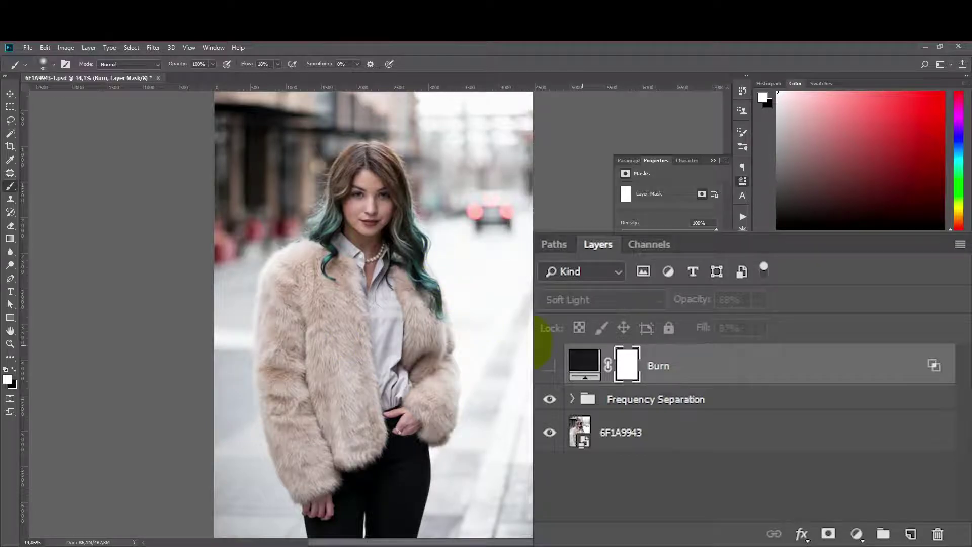
left_click(546, 365)
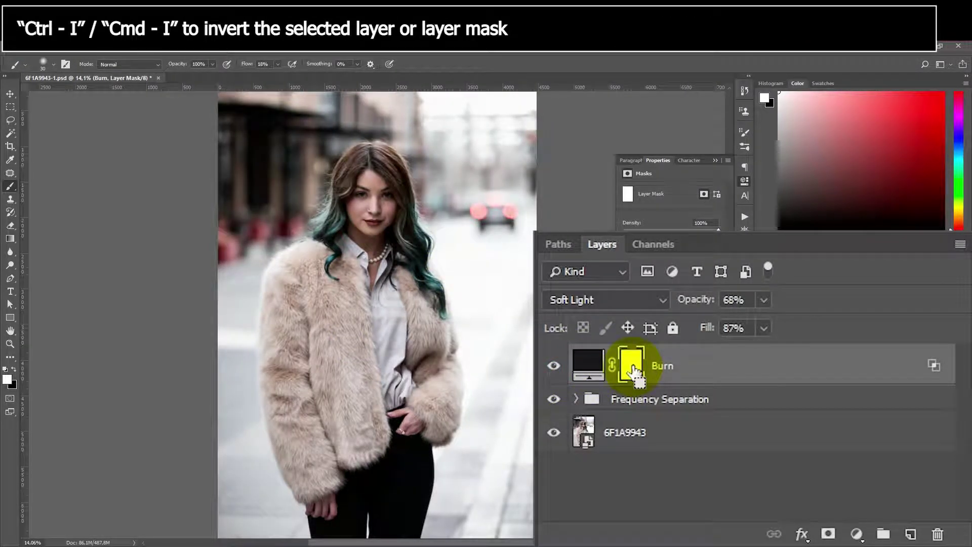
Invert the Burn mask to black and paint white over the fur coat, raising the brush flow to 100%
key("ctrl+i")
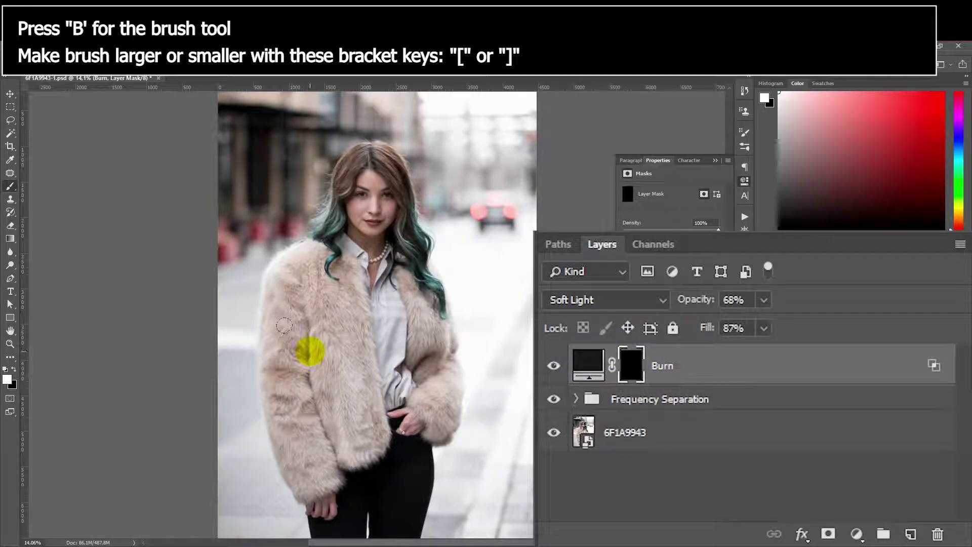
mouse_move(288, 307)
left_mouse_down()
mouse_move(321, 367)
mouse_move(337, 368)
mouse_move(330, 352)
mouse_move(323, 386)
left_mouse_up()
scroll(322, 386, "up", 4)
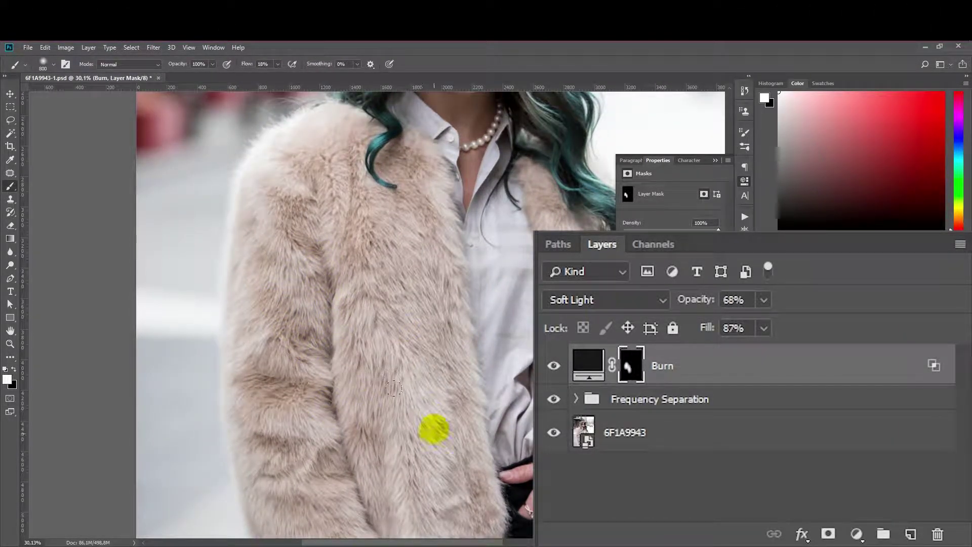
scroll(335, 388, "down", 5)
scroll(310, 456, "up", 3)
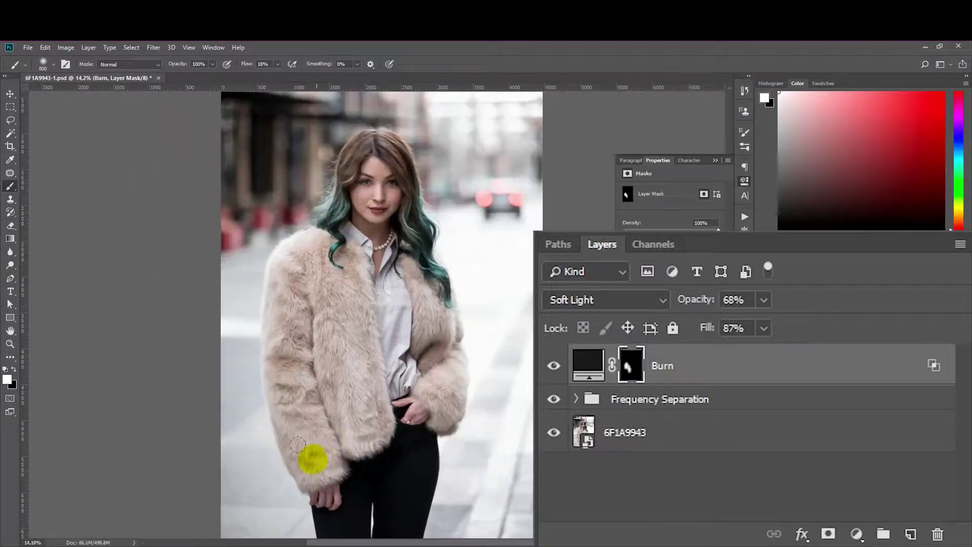
mouse_move(328, 350)
left_mouse_down()
mouse_move(288, 378)
mouse_move(302, 474)
mouse_move(259, 361)
mouse_move(260, 285)
mouse_move(282, 268)
mouse_move(299, 297)
mouse_move(324, 301)
mouse_move(343, 289)
mouse_move(366, 321)
mouse_move(363, 394)
mouse_move(391, 393)
mouse_move(358, 430)
mouse_move(375, 428)
mouse_move(353, 435)
mouse_move(388, 421)
mouse_move(383, 407)
mouse_move(346, 420)
mouse_move(355, 213)
mouse_move(354, 221)
mouse_move(347, 208)
mouse_move(327, 276)
mouse_move(301, 233)
mouse_move(301, 198)
mouse_move(319, 188)
mouse_move(298, 236)
mouse_move(319, 239)
mouse_move(304, 213)
mouse_move(344, 262)
mouse_move(284, 249)
mouse_move(294, 327)
mouse_move(447, 265)
mouse_move(444, 256)
mouse_move(532, 368)
left_mouse_up()
Compare the full portrait before and after the masked burn by toggling the Burn layer's visibility
scroll(327, 330, "down", 2)
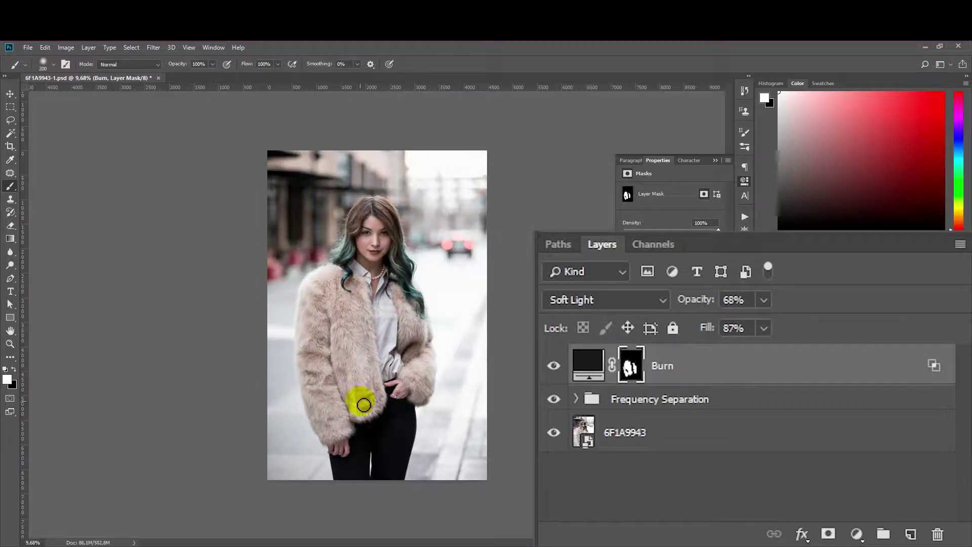
scroll(360, 400, "up", 1)
left_click(563, 364)
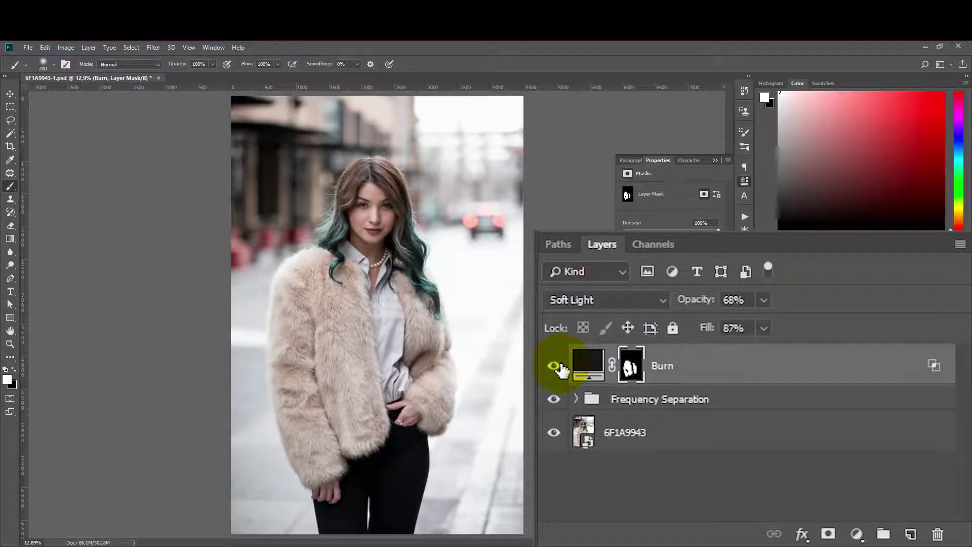
left_click(563, 364)
left_click(563, 363)
left_click(563, 363)
left_click(764, 456)
left_click(763, 456)
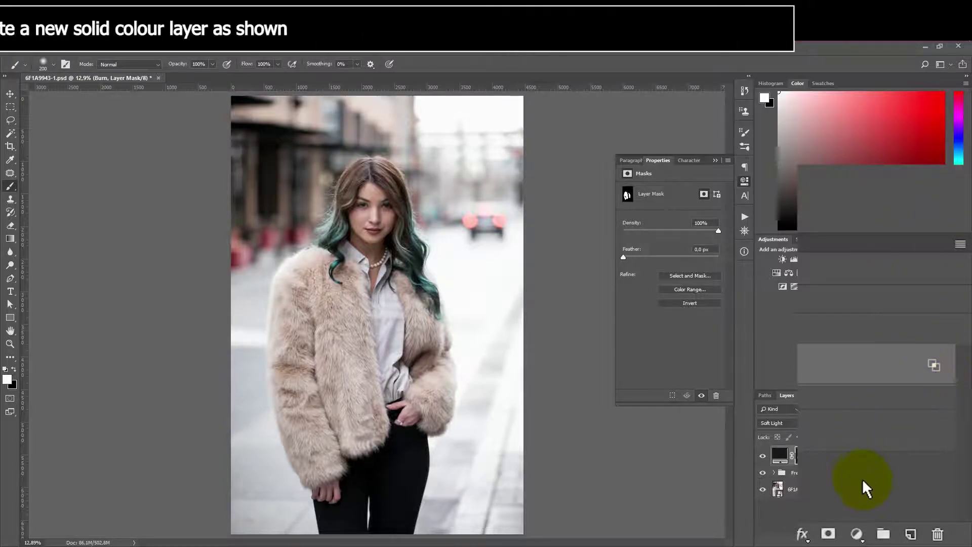
Create a light grey Solid Color fill layer above the Burn layer for dodging
left_click(856, 534)
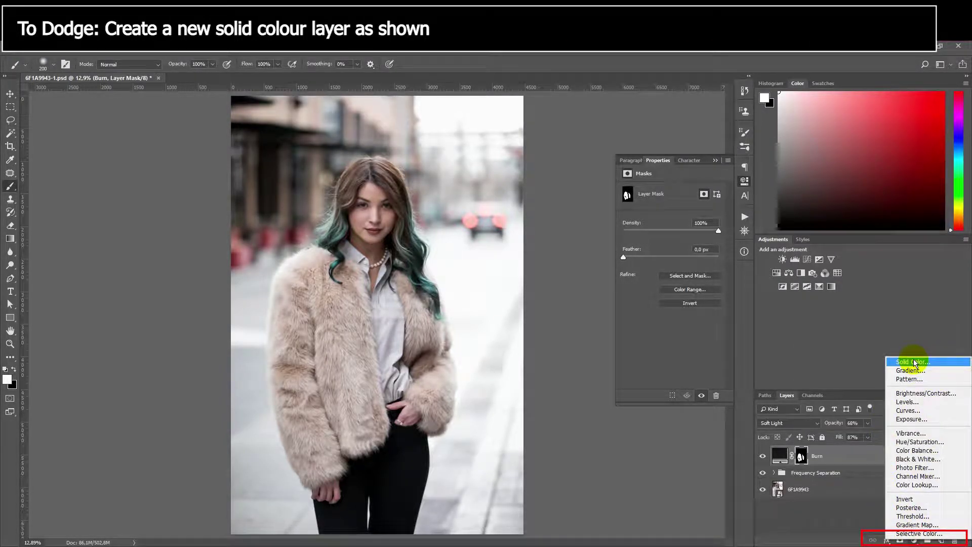
left_click(913, 361)
left_click(548, 207)
mouse_move(513, 207)
left_mouse_down()
mouse_move(482, 189)
mouse_move(481, 158)
mouse_move(473, 175)
left_mouse_up()
left_click(724, 154)
Set the new light grey Color Fill 2 layer's blend mode to Soft Light
left_click(803, 458)
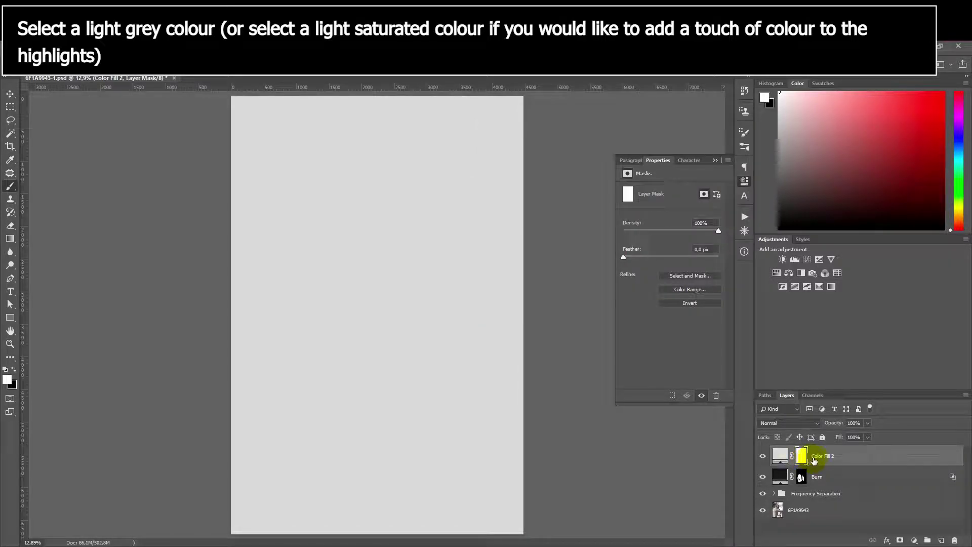
left_click(788, 422)
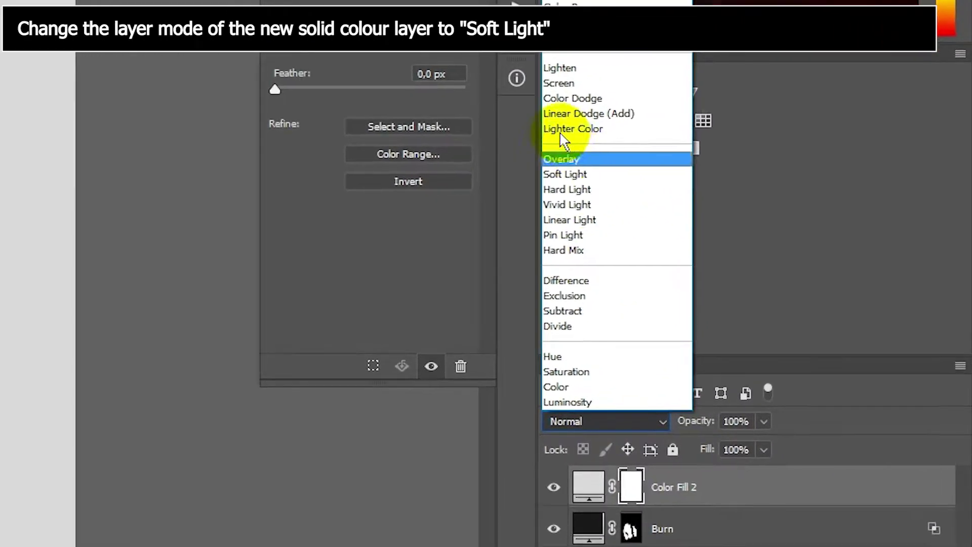
left_click(567, 175)
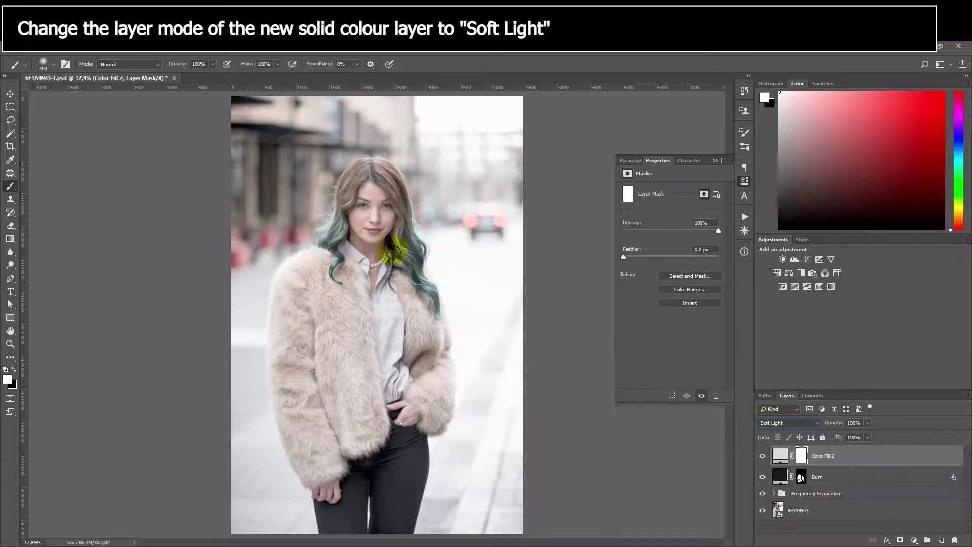
left_click(767, 427)
left_click(782, 473)
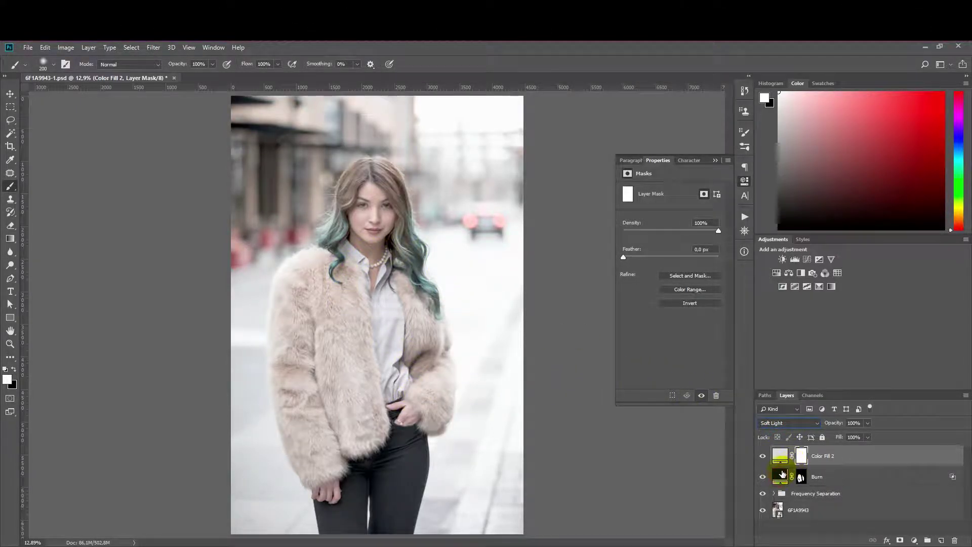
left_click(794, 427)
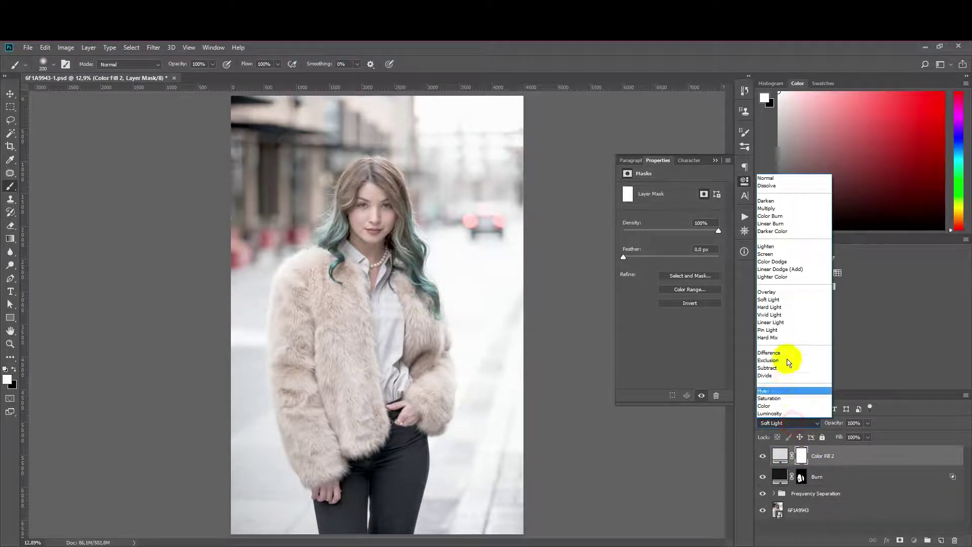
left_click(771, 298)
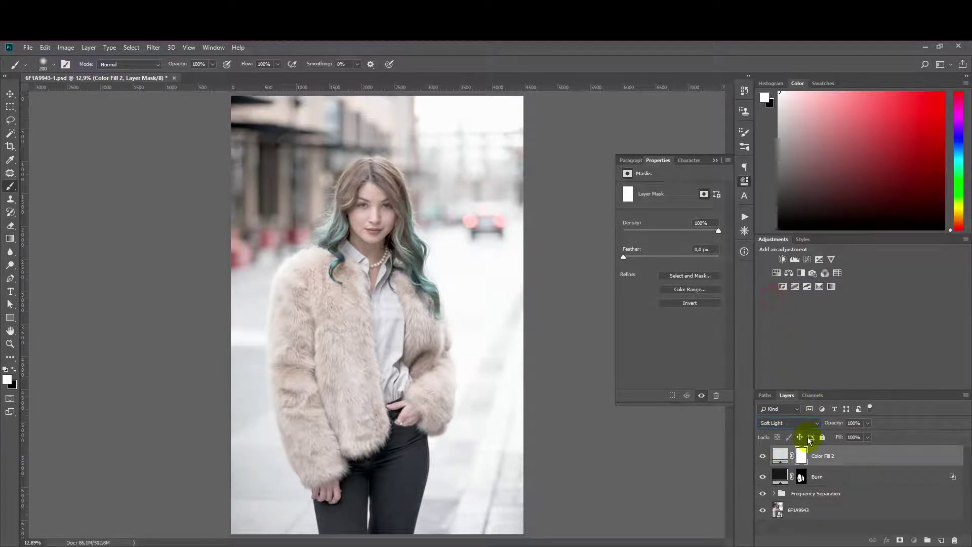
left_click(886, 458)
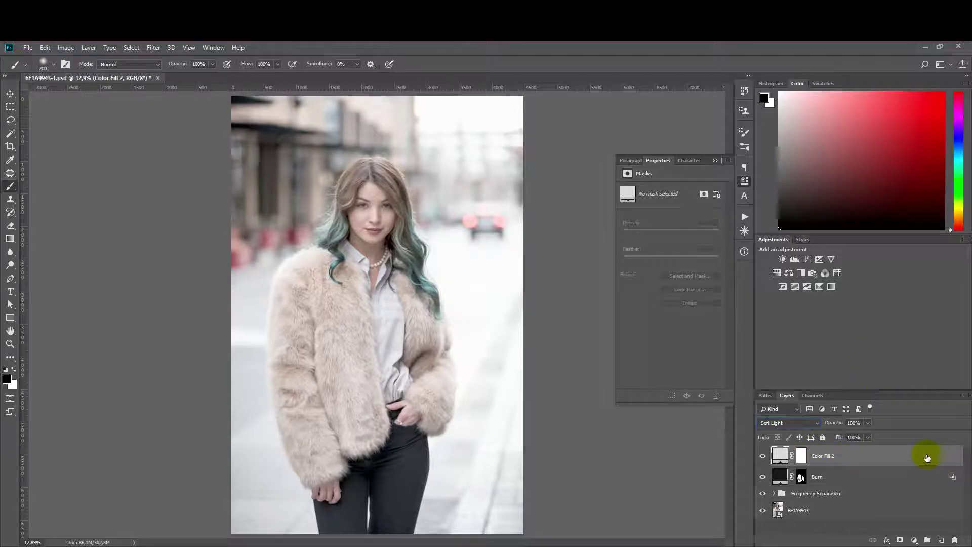
Replace the Color Fill 2 layer's white mask with a copy of the Burn layer's coat mask
left_click(800, 456)
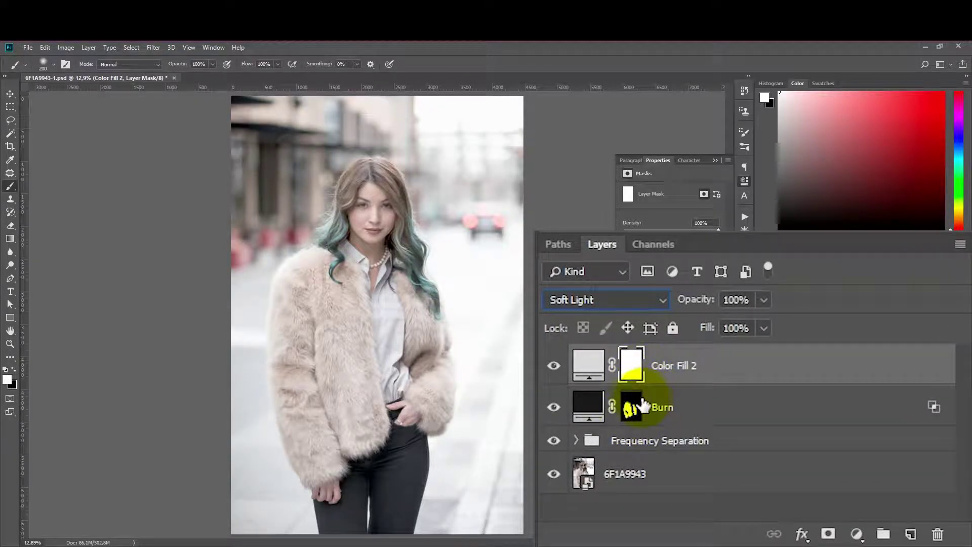
left_click(633, 409)
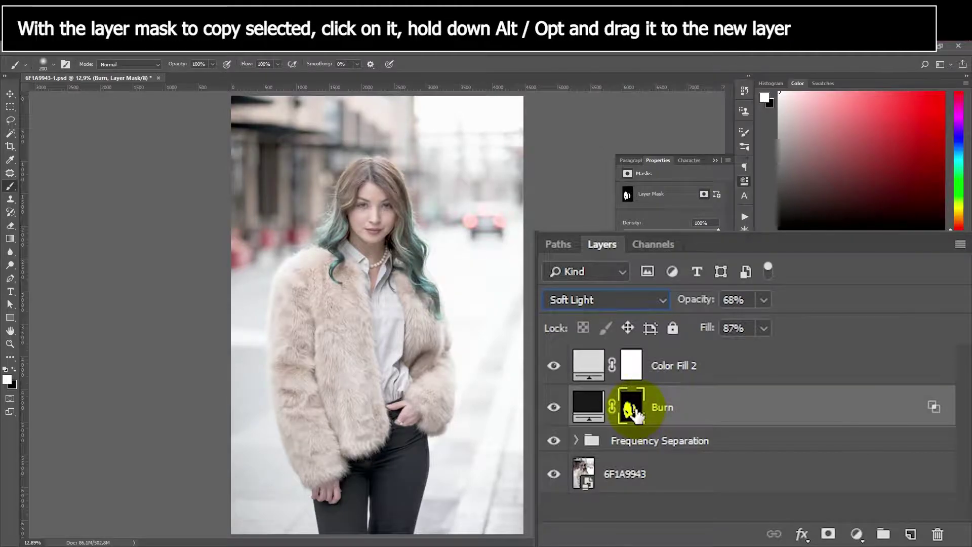
mouse_move(632, 411)
left_mouse_down()
mouse_move(628, 369)
mouse_move(663, 363)
left_mouse_up()
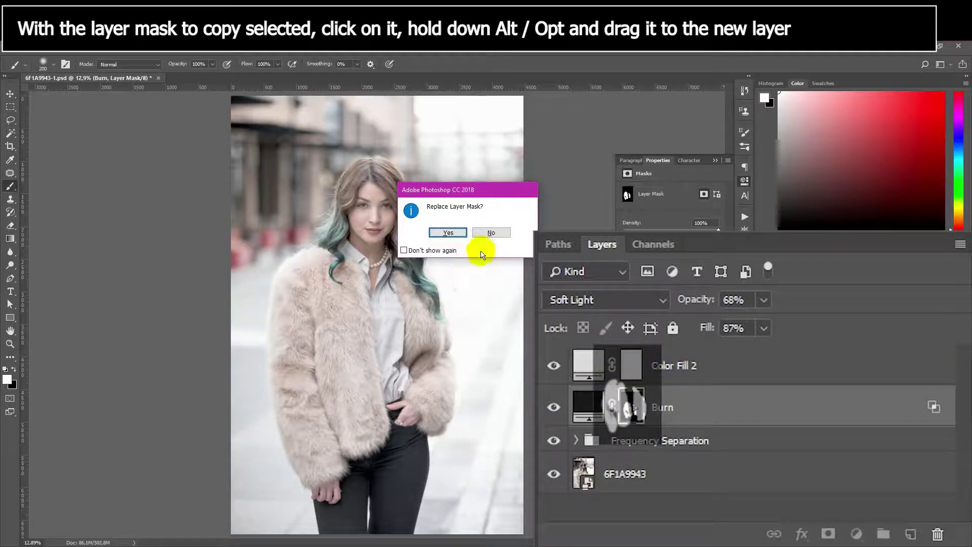
left_click(457, 237)
left_click(631, 365)
left_click(631, 406)
left_click(631, 366)
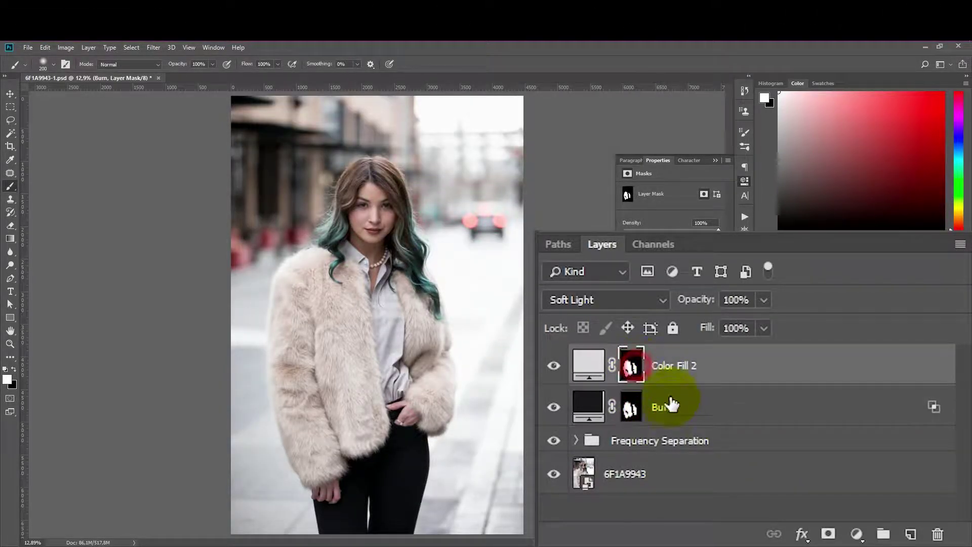
Rename the Color Fill 2 layer as Dodge
double_click(677, 365)
type("Dodge")
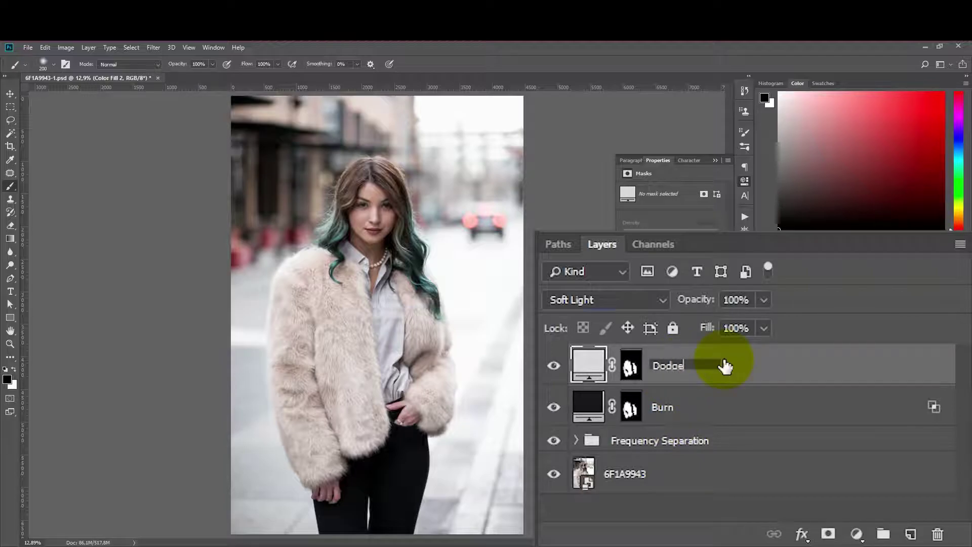
key("Return")
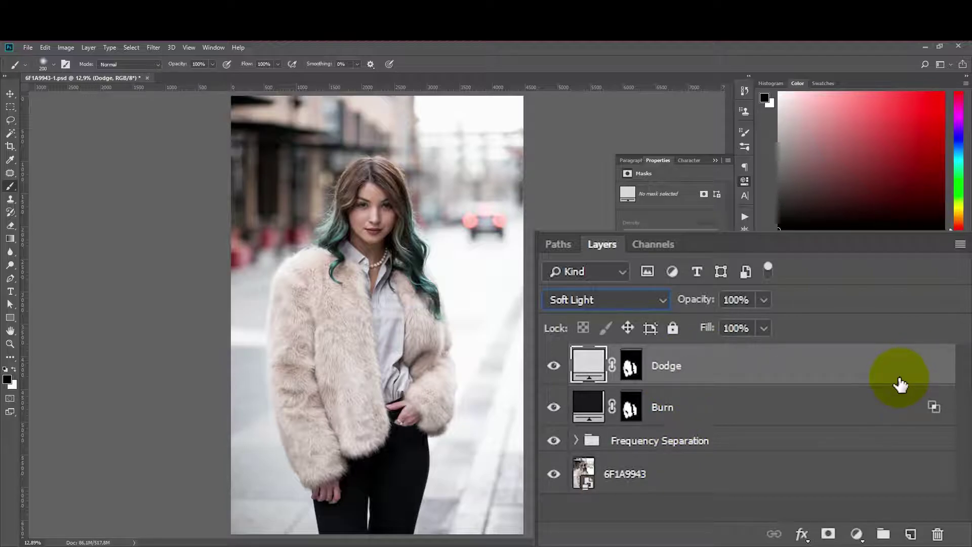
Limit the Dodge layer to lighter underlying tones with the split Blend If black point at 181 / 238, and check the effect on the coat
double_click(937, 459)
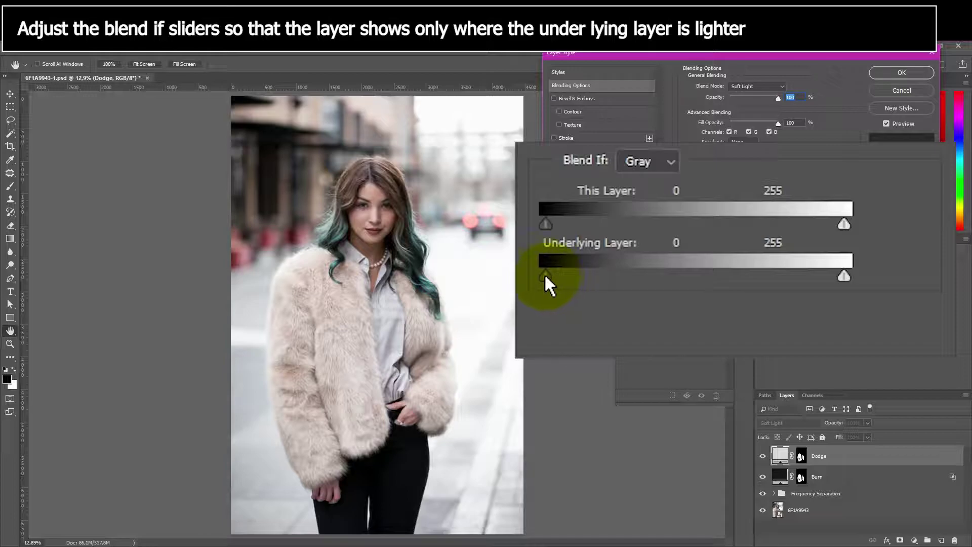
mouse_move(543, 277)
left_mouse_down()
mouse_move(734, 275)
mouse_move(692, 280)
mouse_move(838, 286)
mouse_move(778, 297)
mouse_move(820, 297)
left_mouse_up()
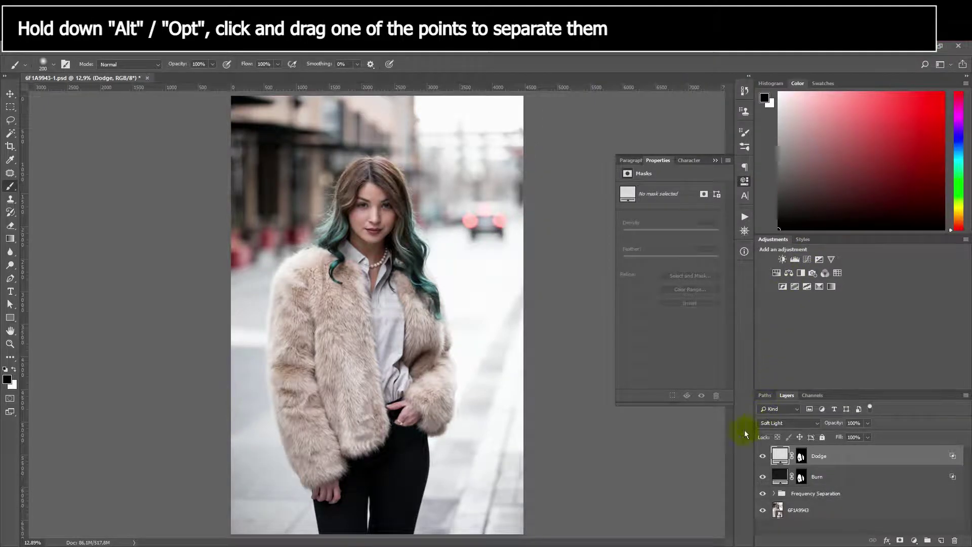
left_click(763, 456)
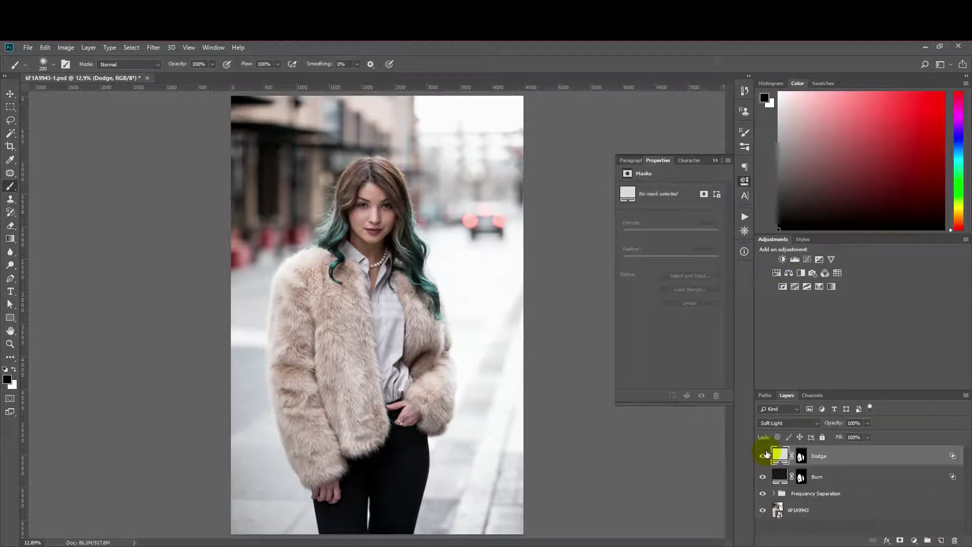
scroll(261, 318, "up", 8)
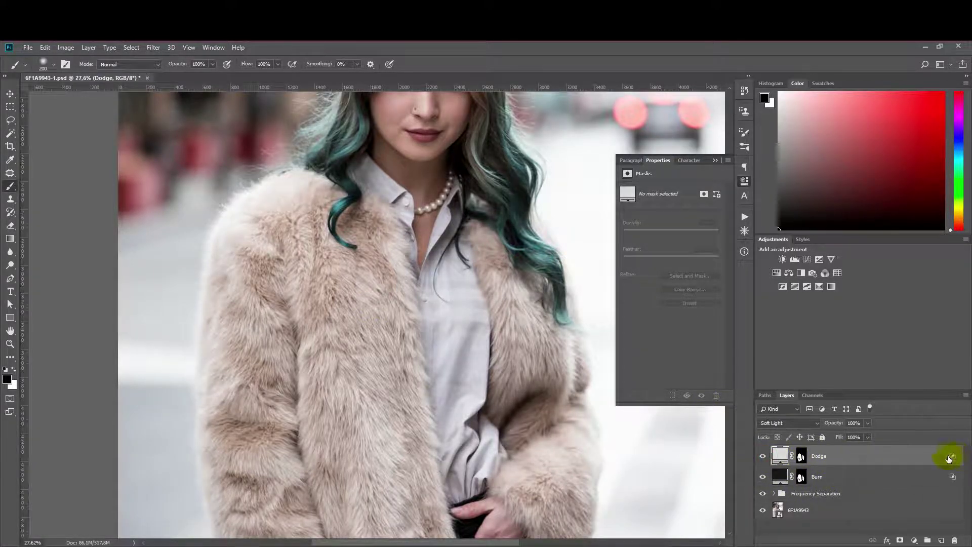
Strengthen the Dodge effect by lowering the first Underlying Layer black point to 123 and readjusting the second, and set the layer's fill to 53%
double_click(913, 457)
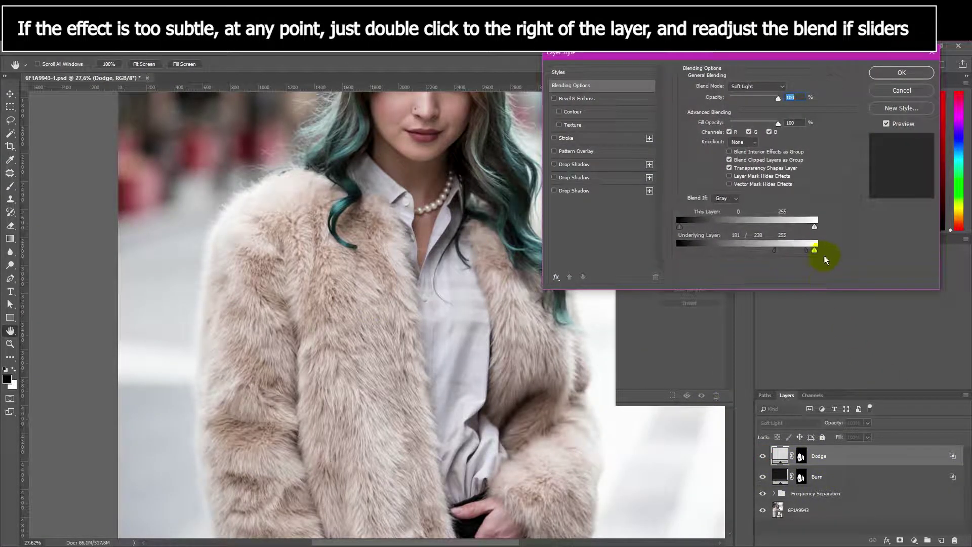
left_click_drag(776, 257, 728, 259)
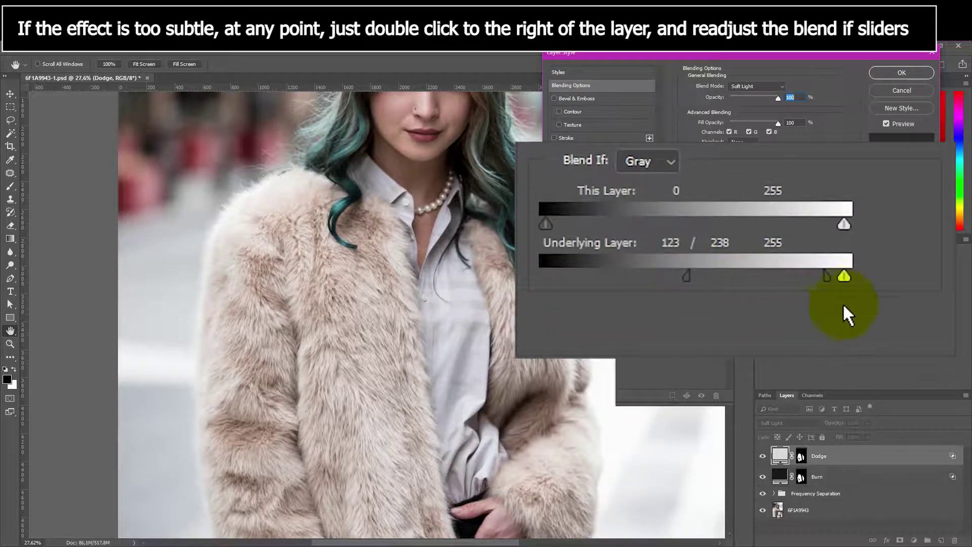
left_click_drag(811, 276, 731, 281)
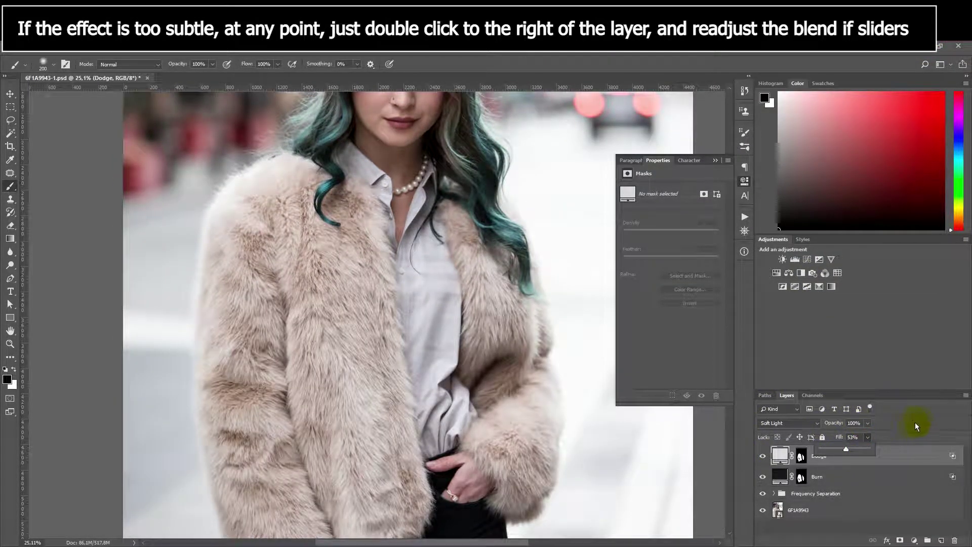
left_click(913, 428)
Group the Dodge and Burn layers and name the group Jacket DB
scroll(354, 362, "down", 5)
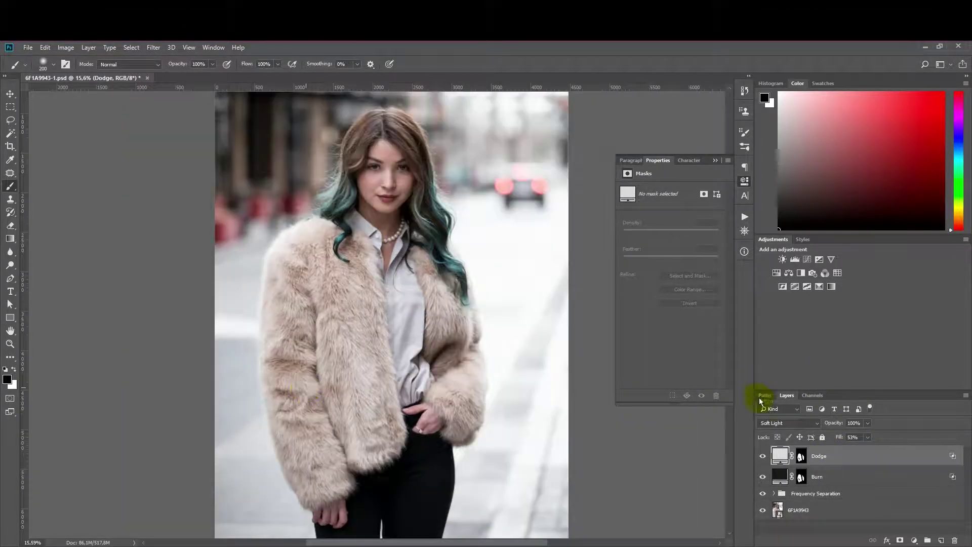
left_click(840, 476, "shift")
key("ctrl+g")
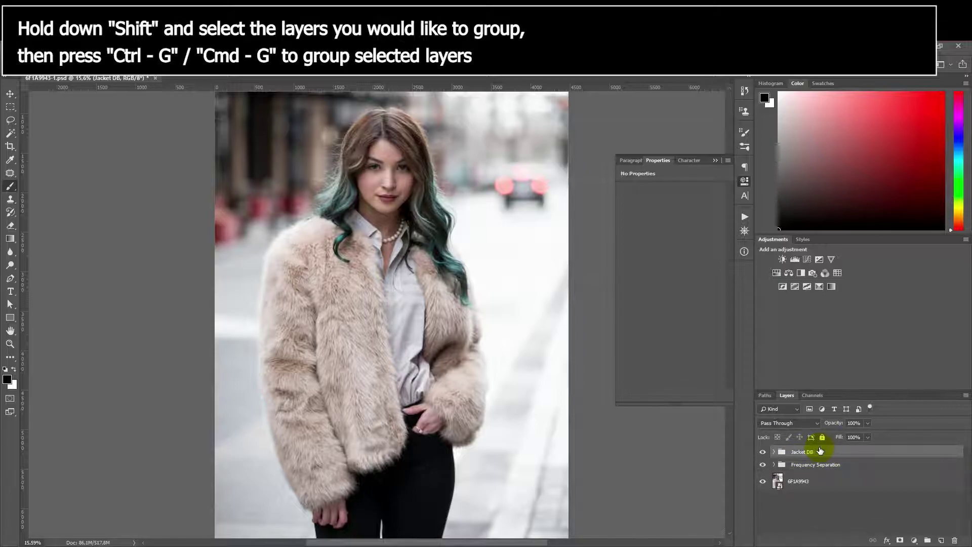
Compare the portrait with the Jacket DB group off and on
left_click(762, 452)
left_click(761, 455)
left_click(761, 455)
left_click(762, 455)
left_click(761, 455)
left_click(762, 455)
Examine the fur close up with the Jacket DB group off and on, ending with the full portrait in view
left_click_drag(221, 339, 386, 340)
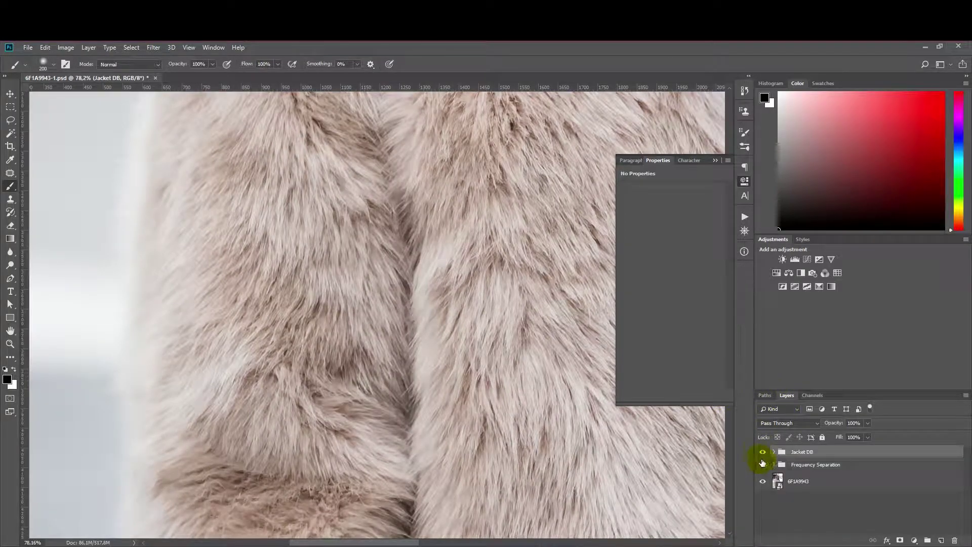
left_click(761, 453)
left_click(760, 453)
left_click(763, 452)
left_click(762, 452)
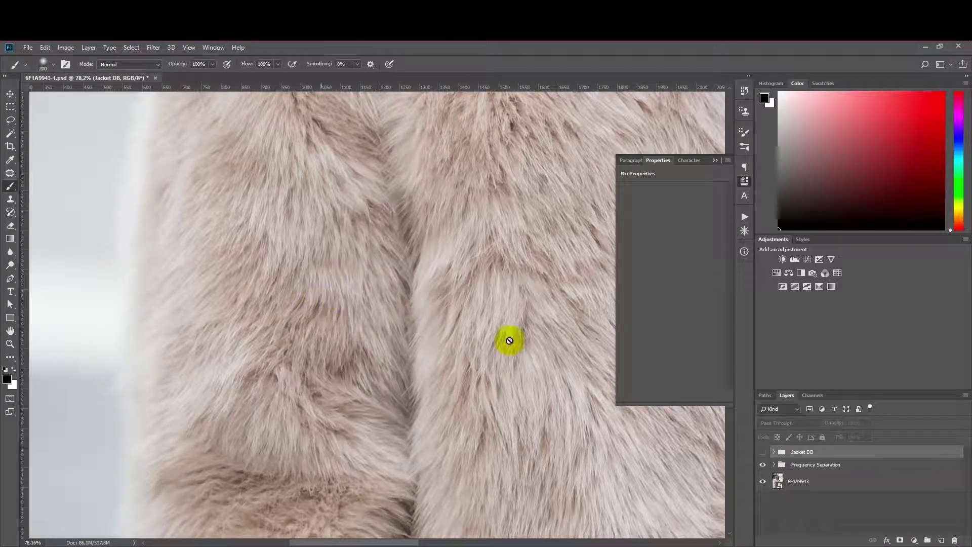
left_click(762, 451)
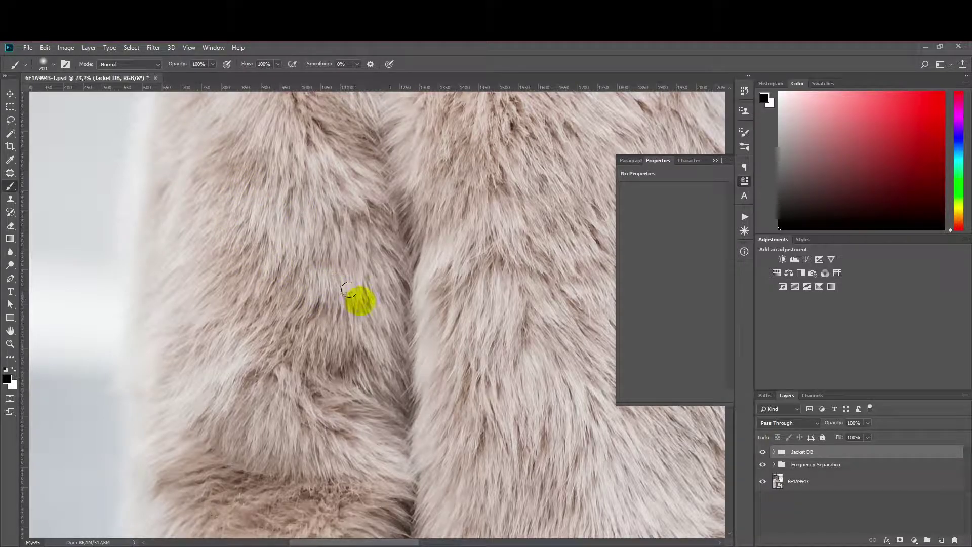
scroll(360, 301, "down", 6)
scroll(391, 297, "down", 2)
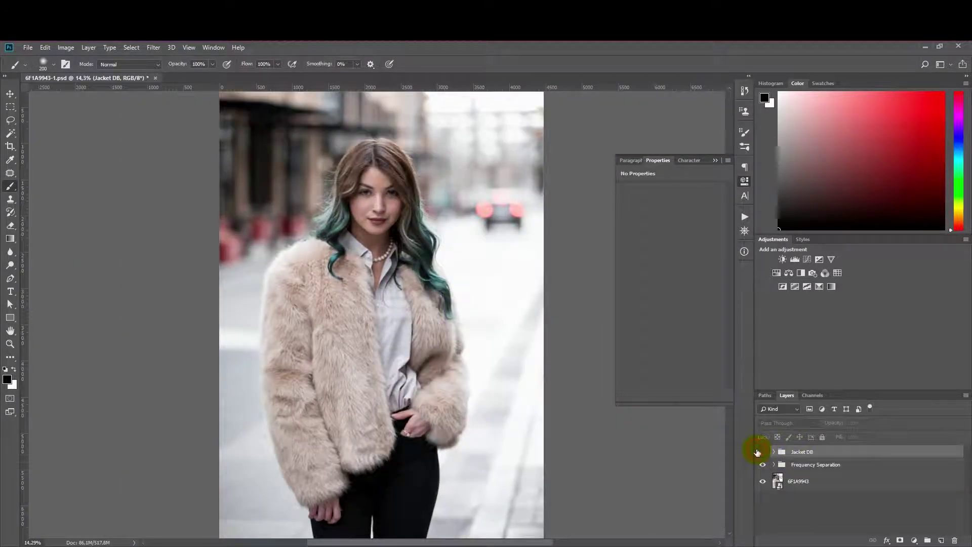
Expand the Jacket DB group and shift the Dodge layer's fill colour to a yellow-orange hue of 45°
left_click(774, 451)
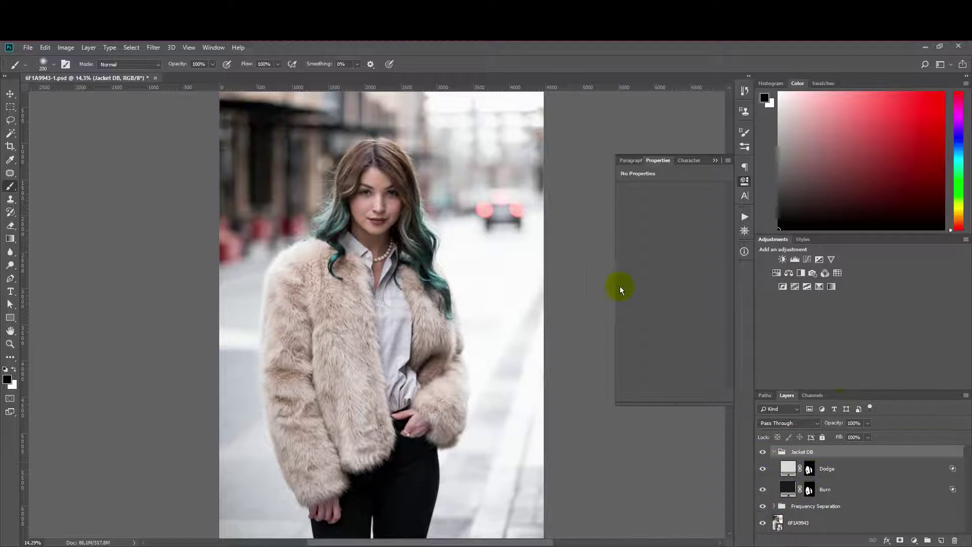
left_click(810, 489)
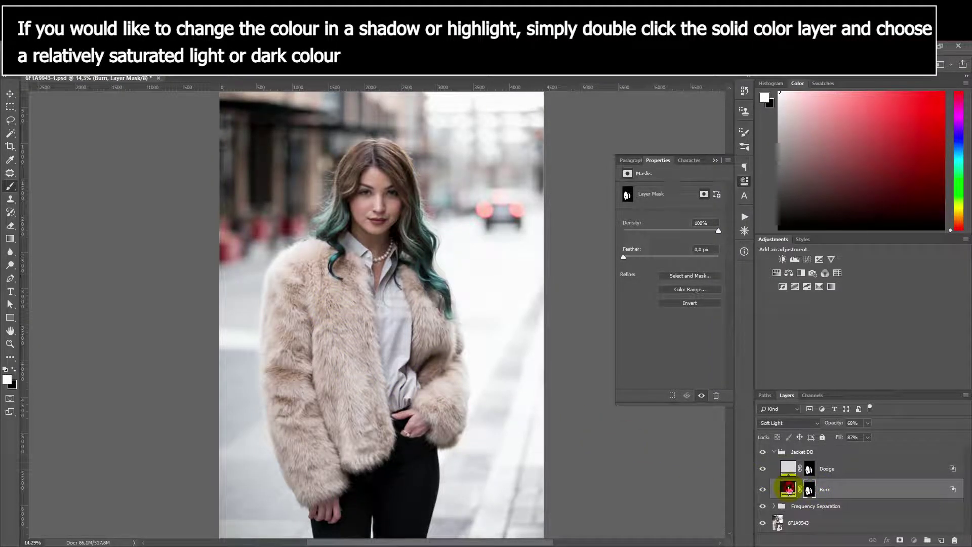
double_click(788, 489)
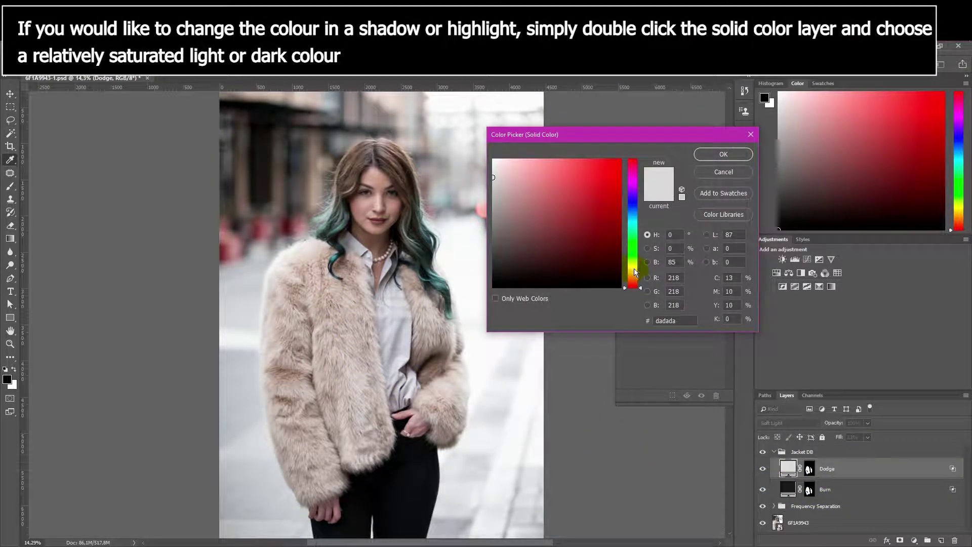
left_click(634, 267)
left_click_drag(522, 150, 497, 150)
left_click_drag(733, 321, 732, 325)
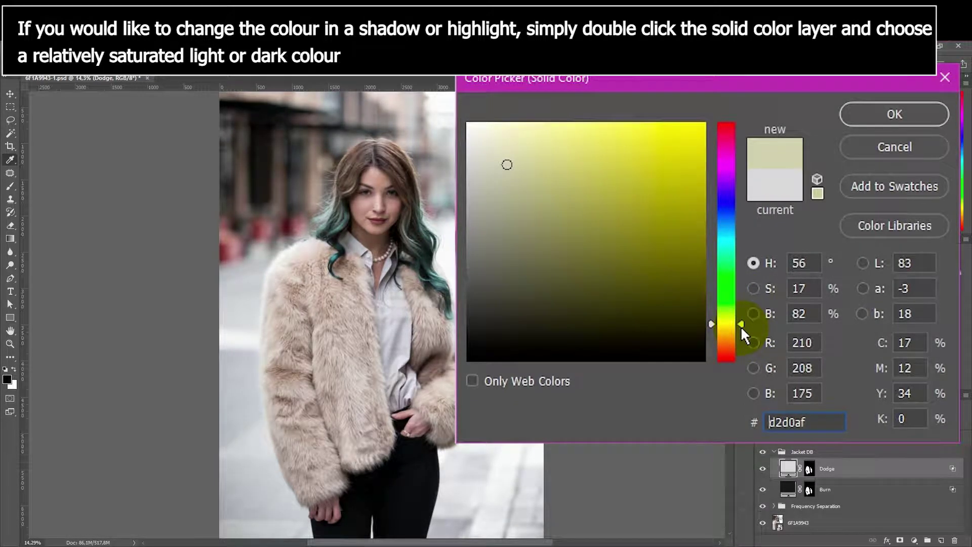
left_click(740, 327)
Choose a bright, saturated golden shade for the Dodge fill and compare the coat with the layer off and on
mouse_move(552, 169)
left_mouse_down()
mouse_move(592, 182)
mouse_move(627, 142)
left_mouse_up()
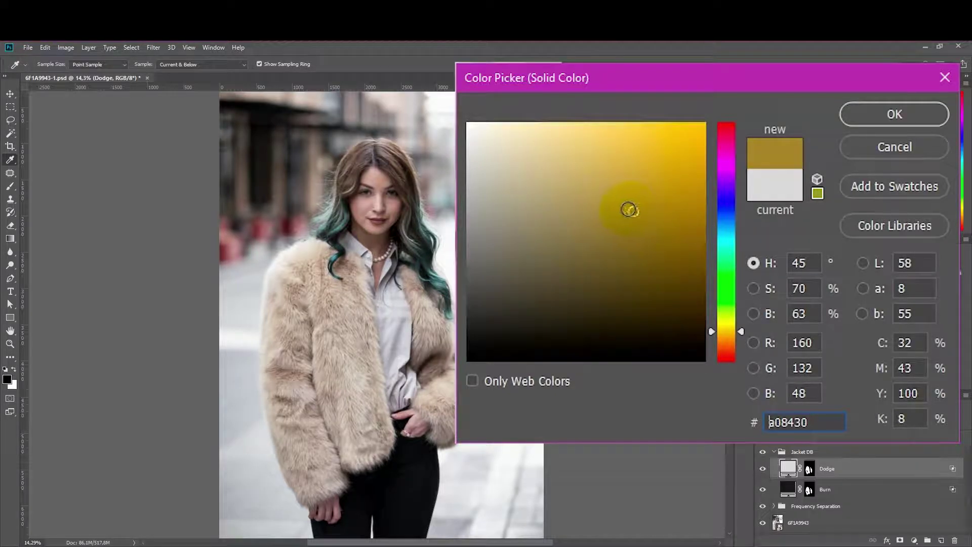
left_click_drag(610, 198, 614, 173)
mouse_move(652, 203)
left_mouse_down()
mouse_move(640, 260)
mouse_move(564, 169)
mouse_move(618, 219)
mouse_move(640, 121)
mouse_move(666, 256)
mouse_move(527, 122)
mouse_move(468, 233)
mouse_move(713, 267)
mouse_move(575, 191)
mouse_move(622, 171)
mouse_move(665, 175)
left_mouse_up()
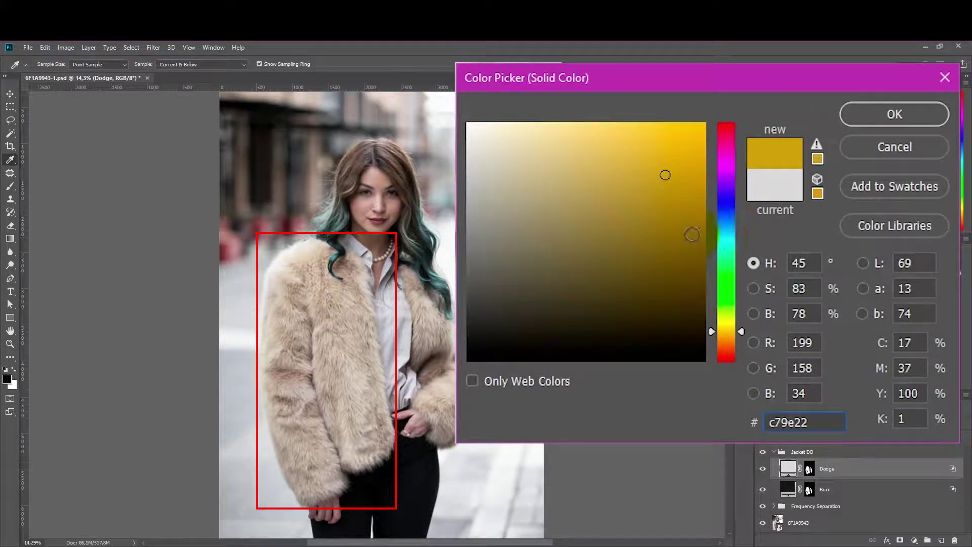
left_click(625, 159)
left_click(895, 113)
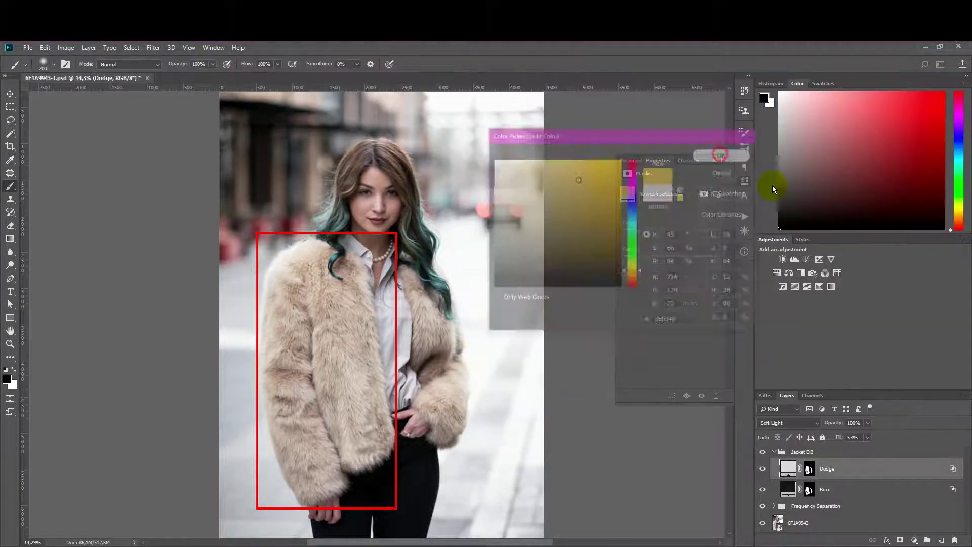
left_click(762, 471)
left_click(763, 469)
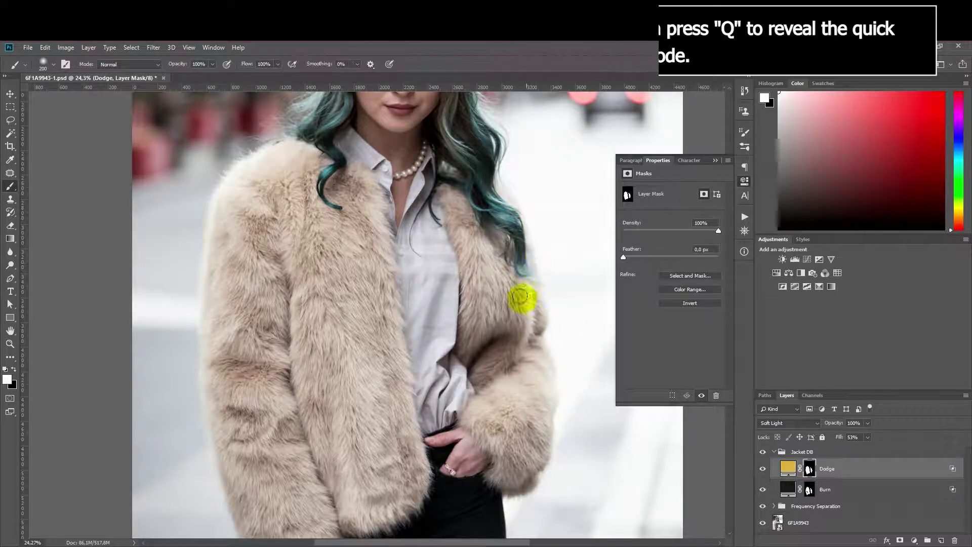
Replace the Burn layer's mask with a copy of the Dodge mask, and compare the coat with the Dodge layer off and on
left_click_drag(808, 469, 809, 489)
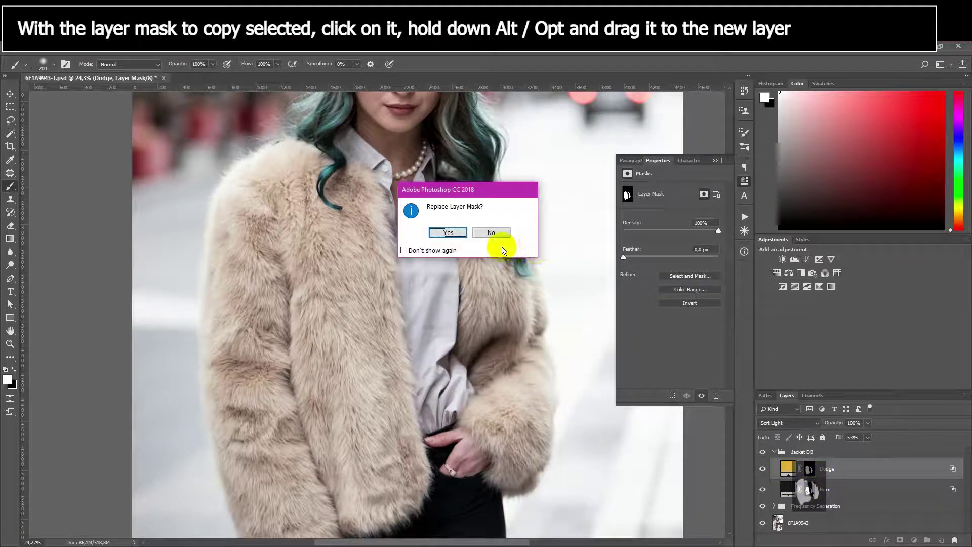
left_click(446, 233)
scroll(187, 371, "down", 5)
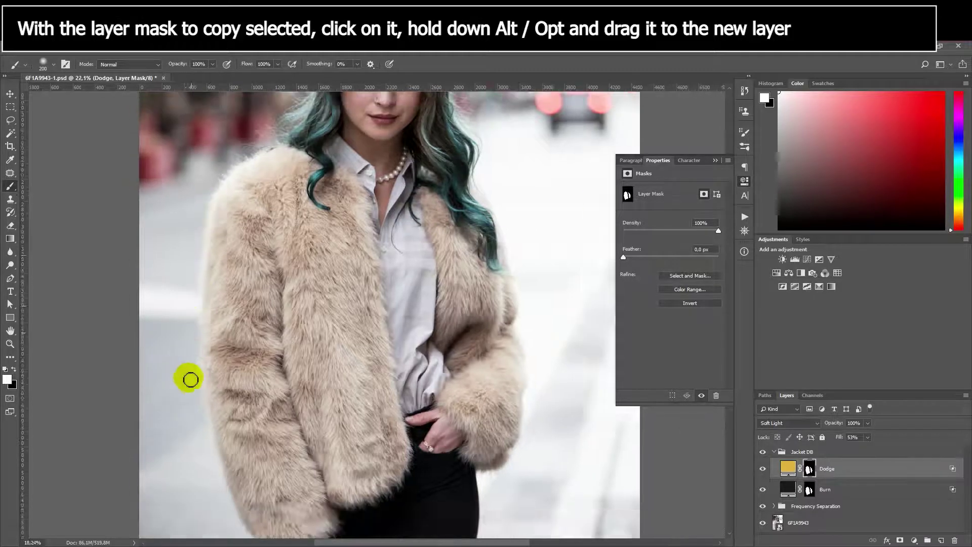
scroll(233, 390, "up", 5)
left_click(763, 470)
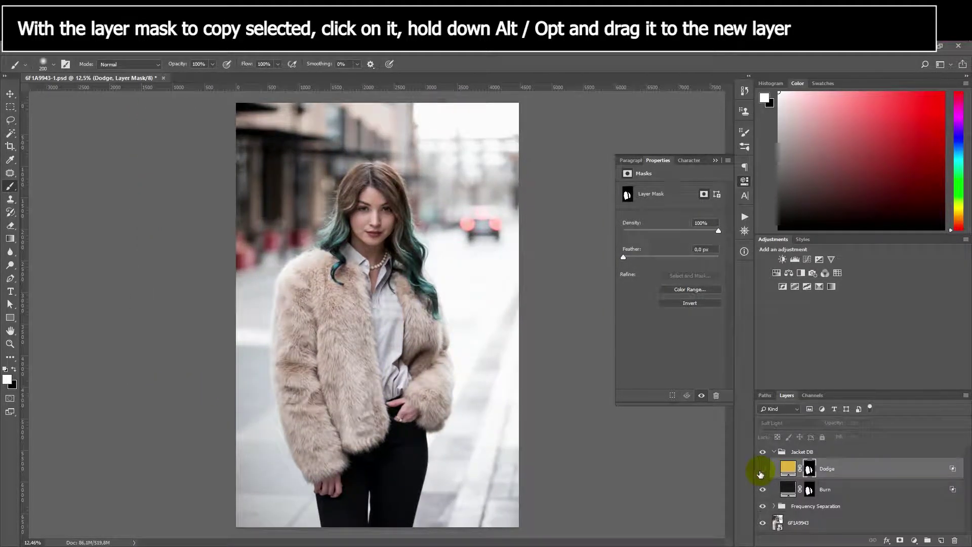
left_click(764, 471)
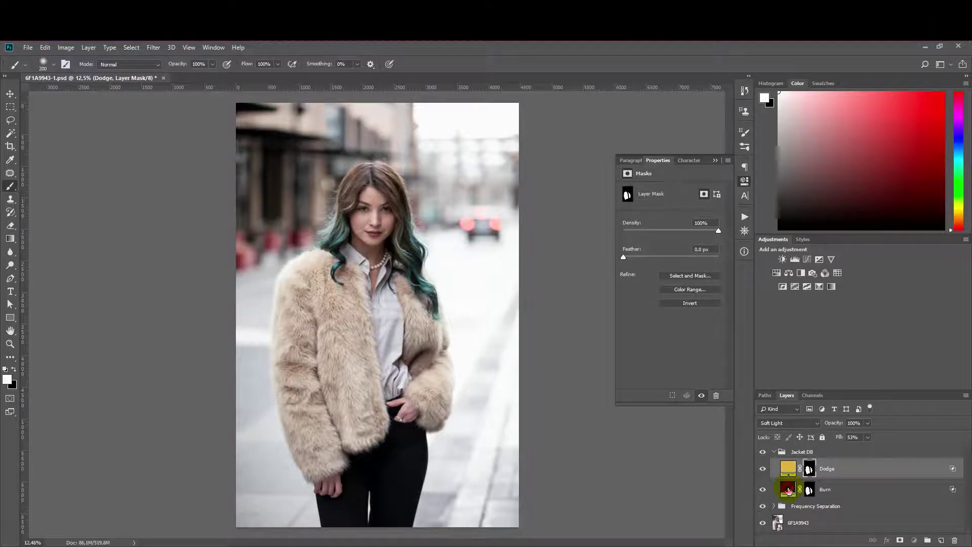
Change the Burn layer's fill colour to a dark, saturated brown with a hue of 28°
double_click(788, 490)
left_click(725, 342)
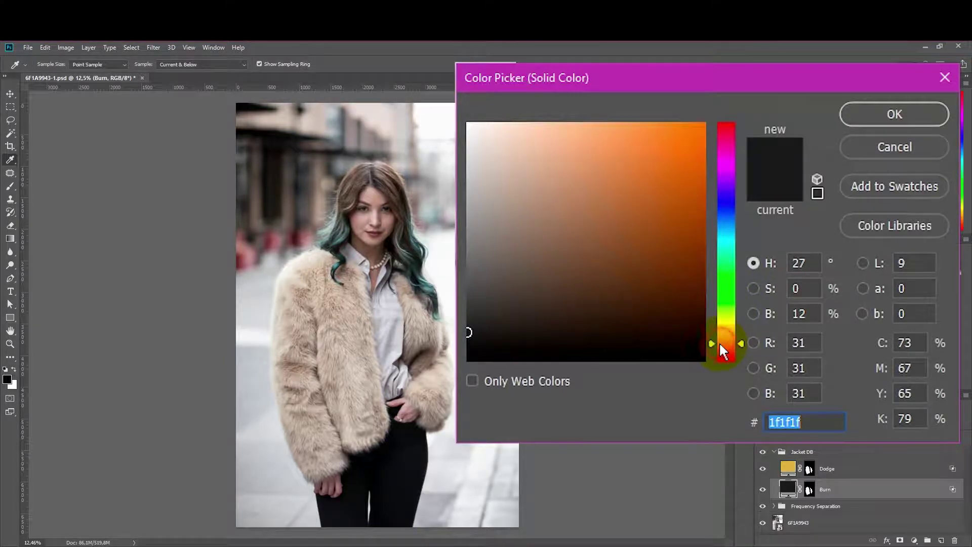
left_click(623, 311)
left_click(657, 287)
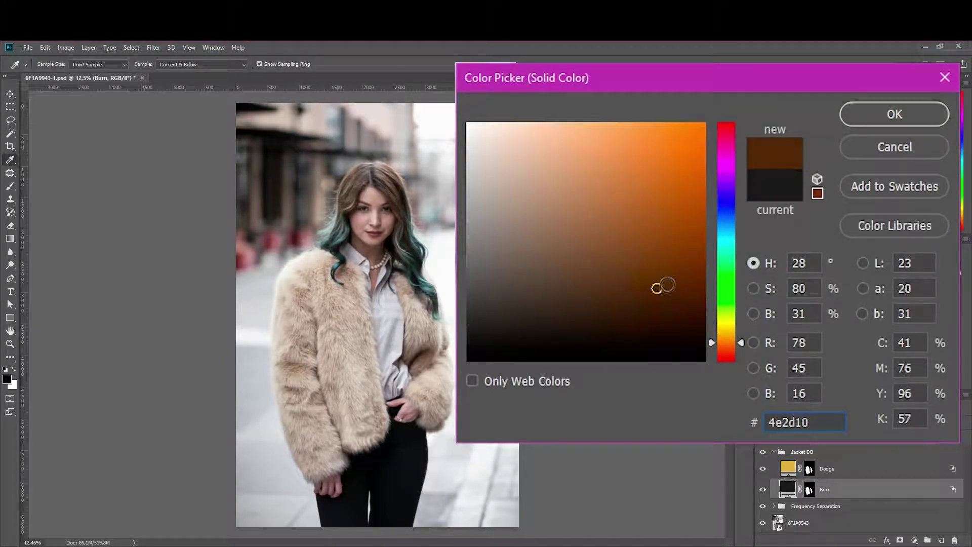
left_click(606, 230)
left_click(645, 317)
left_click(897, 120)
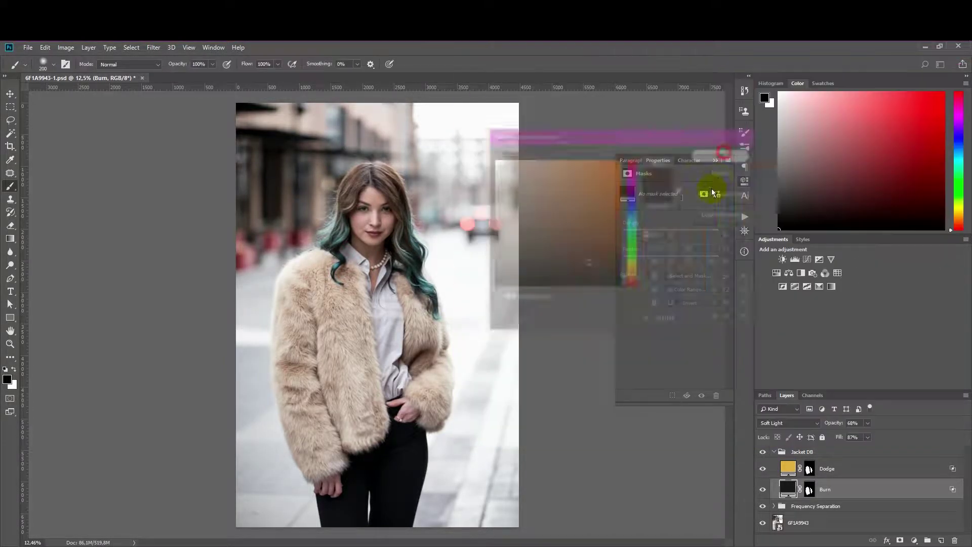
Compare the coat with the Burn layer and the whole Jacket DB group off and on
left_click(762, 489)
left_click(763, 490)
scroll(369, 371, "down", 5)
scroll(366, 371, "up", 4)
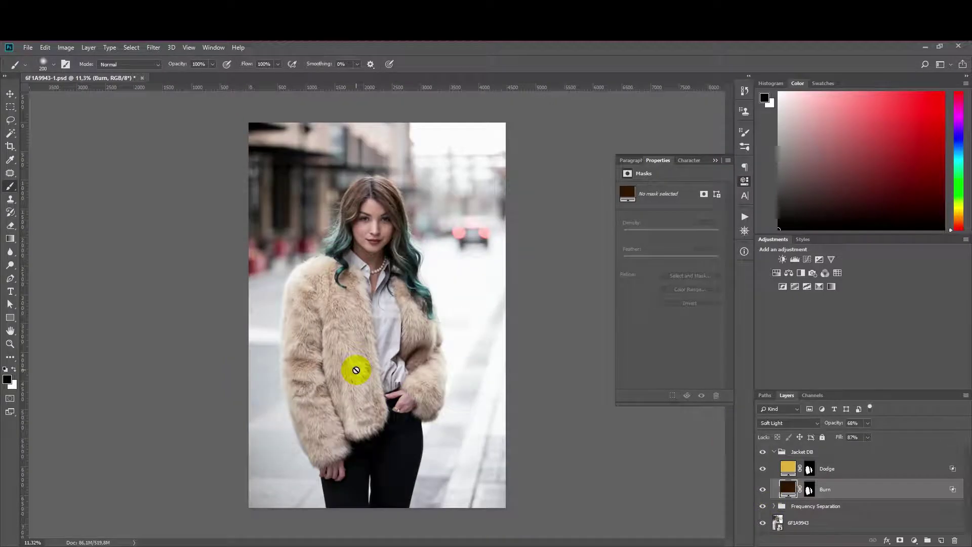
left_click(772, 453)
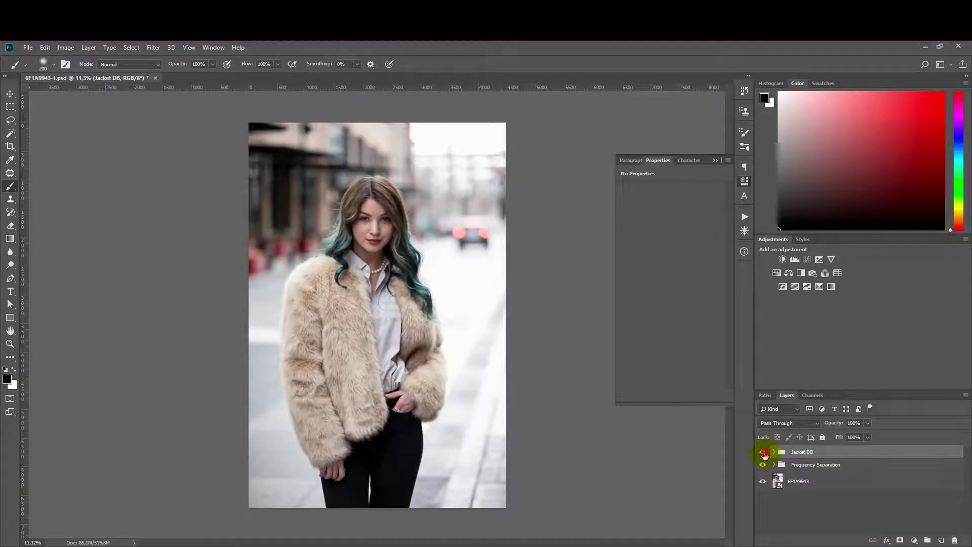
left_click(763, 456)
left_click(763, 456)
Expand the Jacket DB group and set the Dodge layer's fill colour to the neutral light grey dddddd
left_click(774, 452)
double_click(787, 469)
type("ffffff")
type("dddddd")
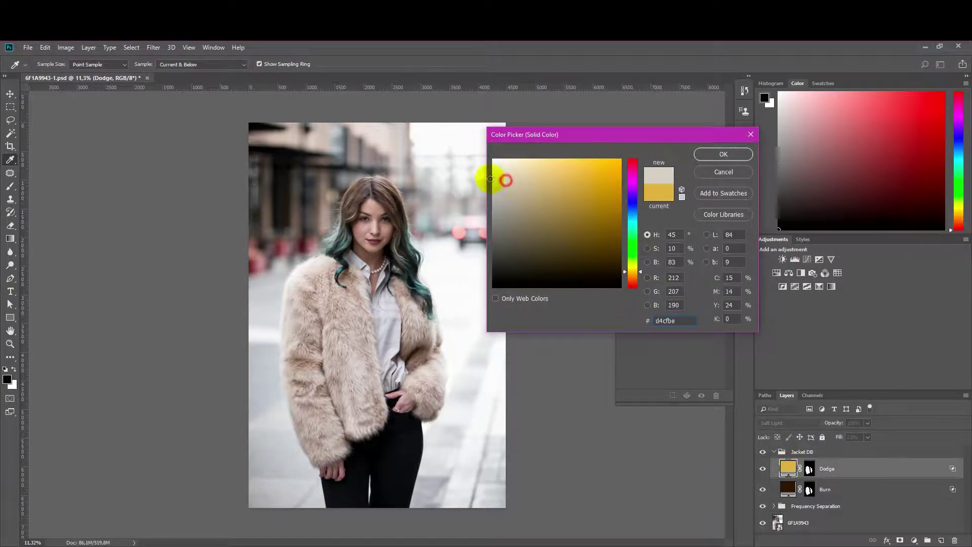
left_click(723, 154)
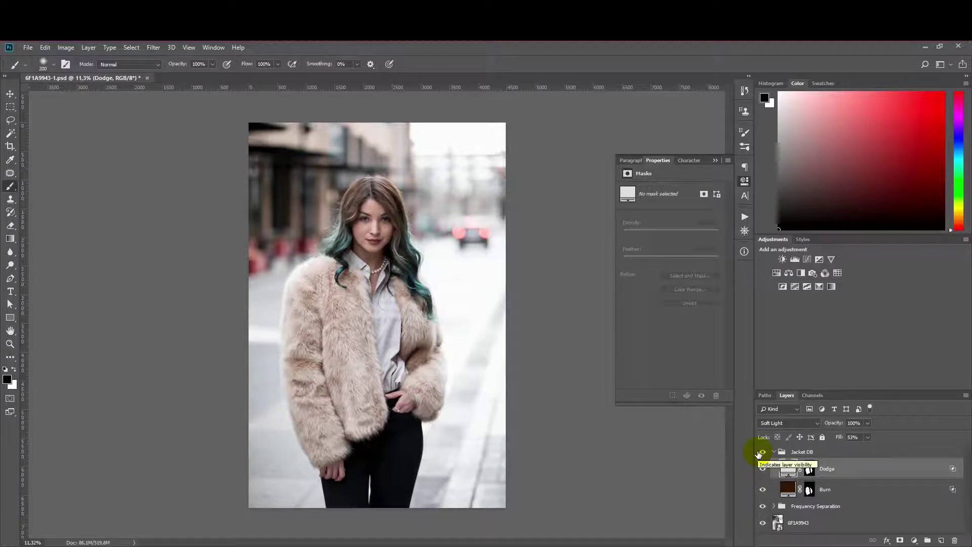
Try tinted yellow shades for the Dodge layer's fill and settle on a pale off-white
double_click(786, 470)
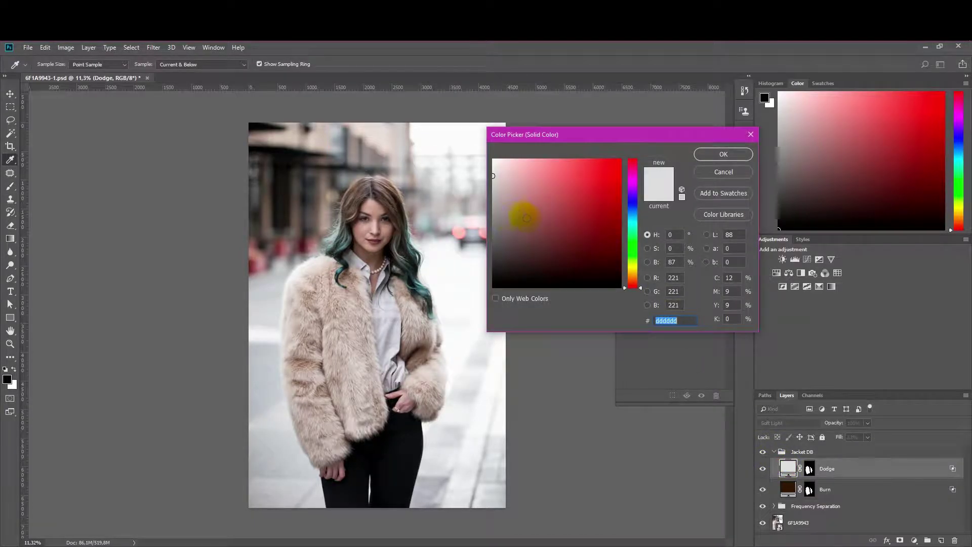
mouse_move(501, 189)
left_mouse_down()
mouse_move(526, 188)
mouse_move(462, 186)
mouse_move(473, 184)
left_mouse_up()
left_click_drag(631, 274, 631, 269)
mouse_move(509, 180)
left_mouse_down()
mouse_move(597, 183)
mouse_move(562, 218)
mouse_move(633, 167)
mouse_move(635, 136)
left_mouse_up()
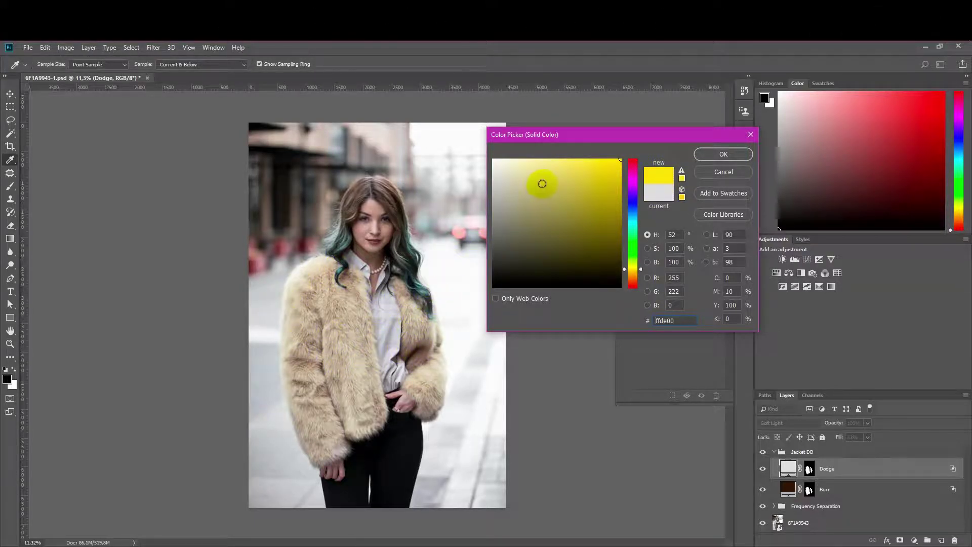
left_click_drag(568, 178, 499, 172)
left_click(723, 155)
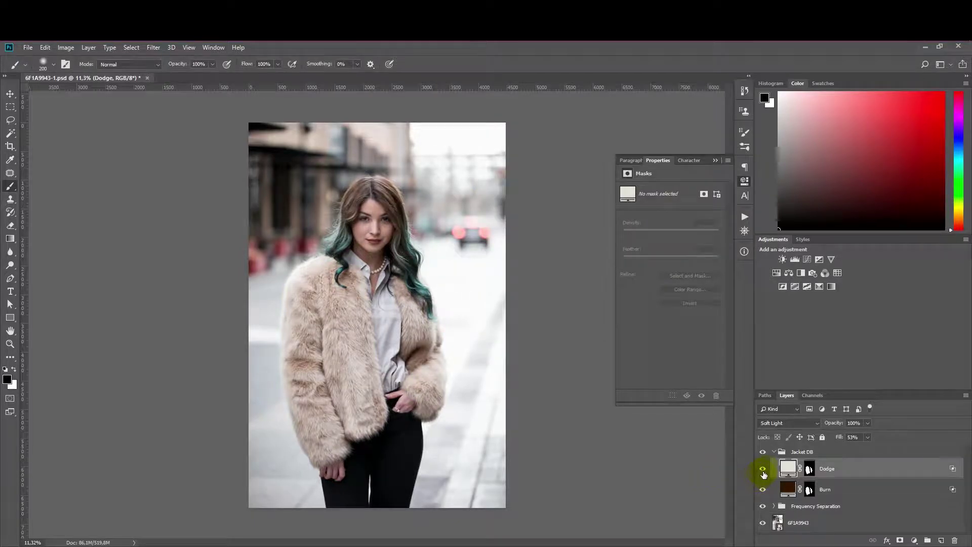
Compare the coat with the Dodge and Burn layers, and the collapsed Jacket DB group, off and on
left_click(762, 469)
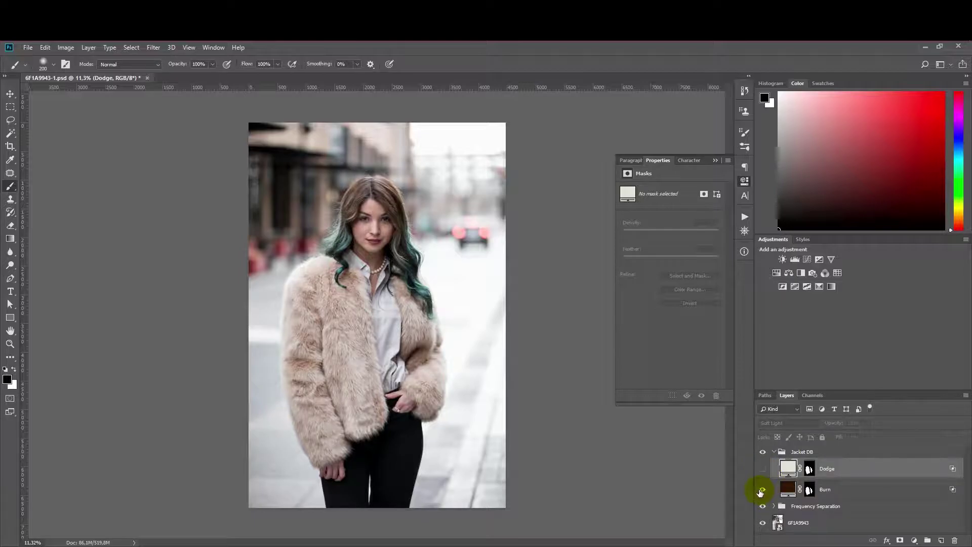
left_click(761, 491)
left_click(764, 471)
left_click(763, 471)
left_click(763, 471)
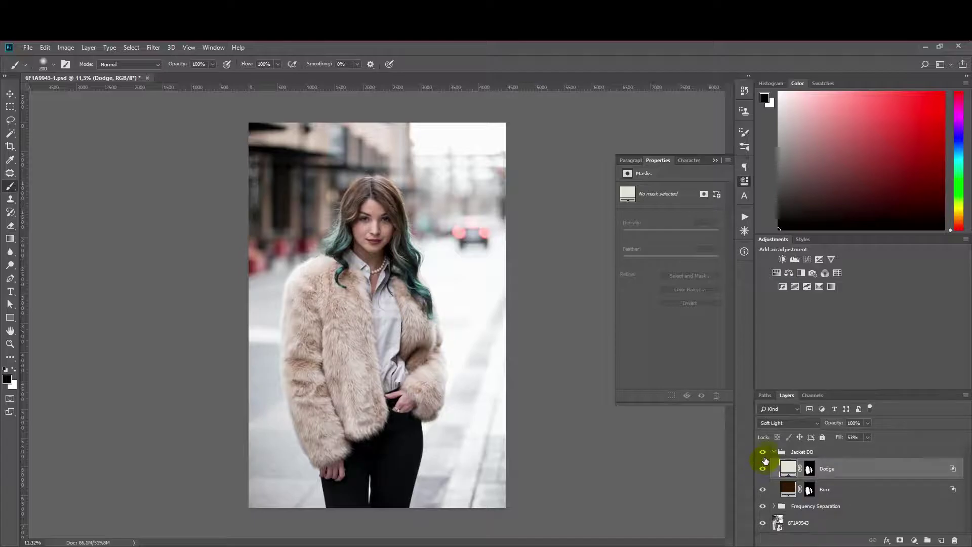
left_click(773, 451)
left_click(764, 454)
left_click(763, 453)
left_click(764, 454)
left_click(765, 455)
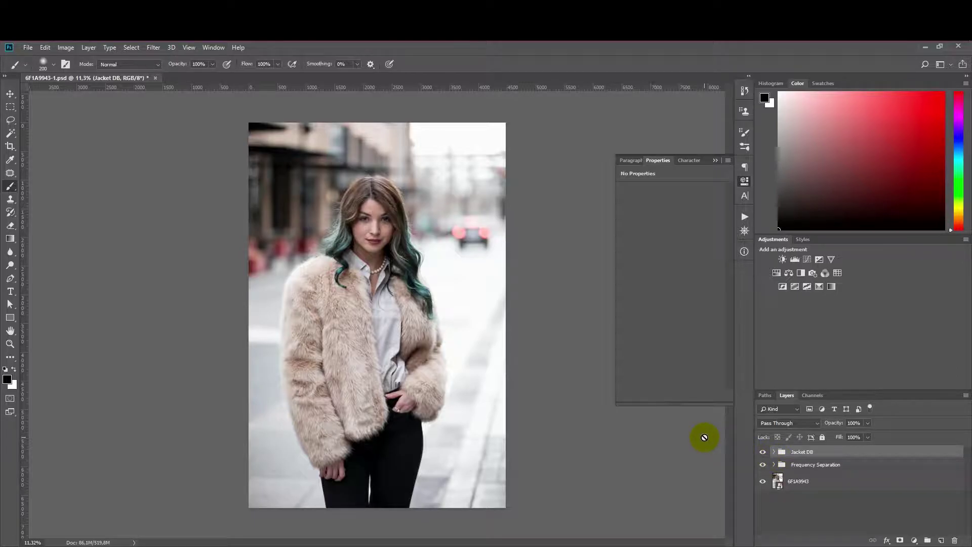
Add a Solid Color fill layer above the Dodge layer for dodging the hair
left_click(773, 453)
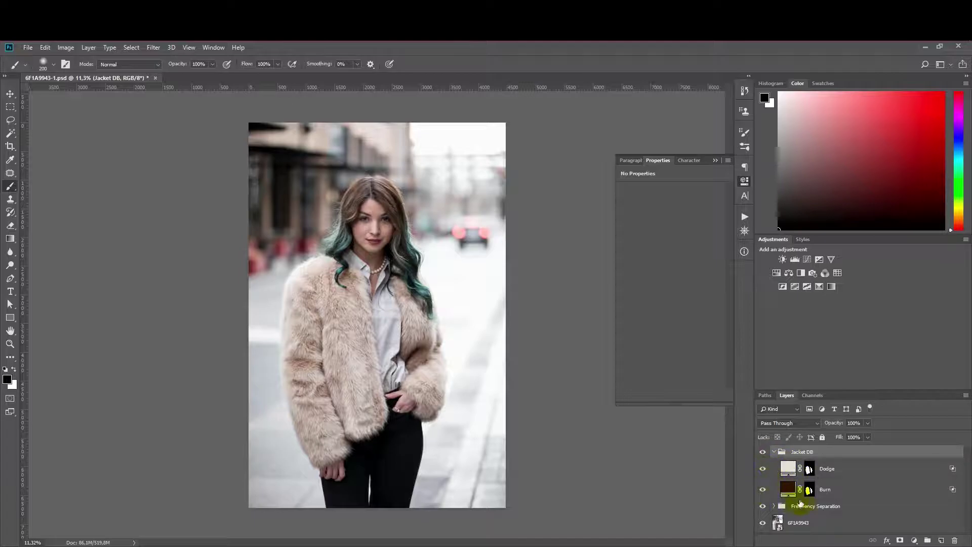
left_click(840, 467)
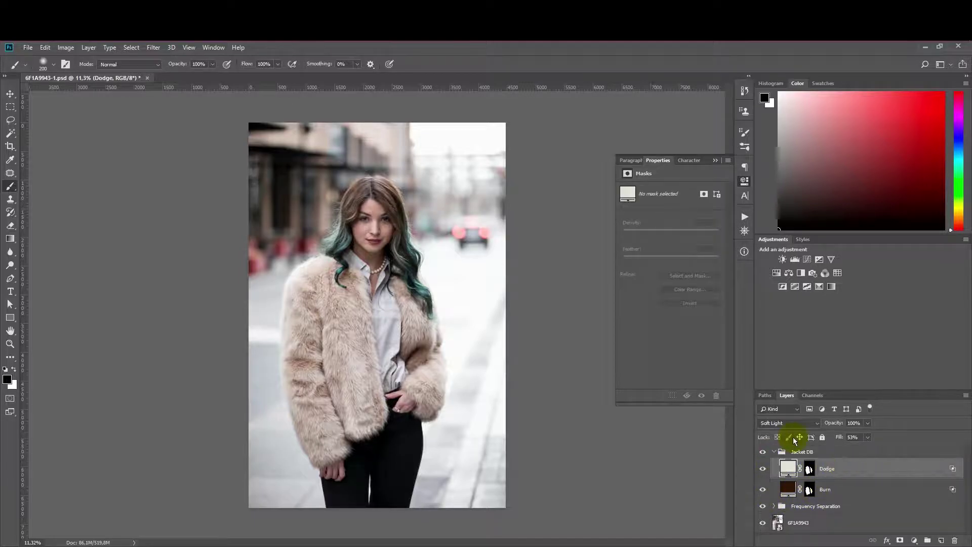
left_click(914, 540)
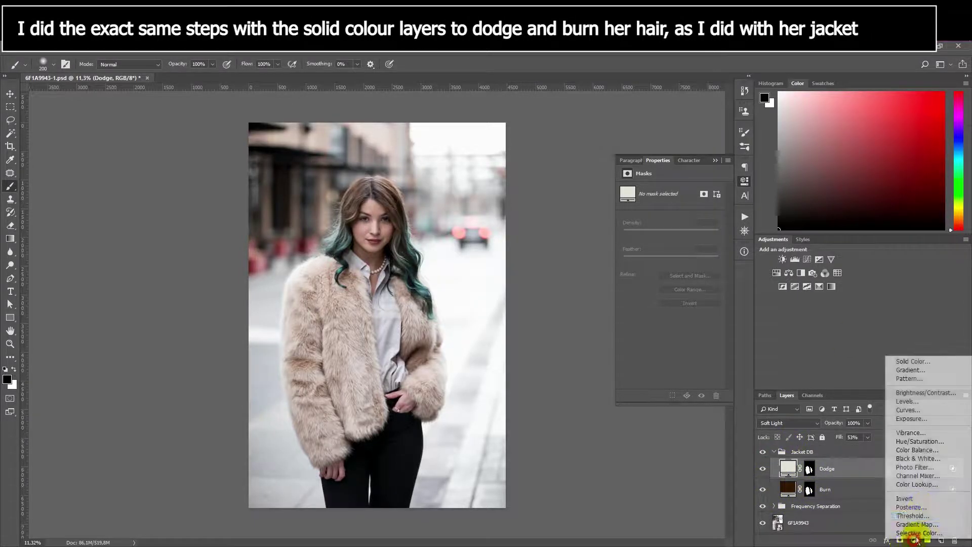
left_click(911, 361)
left_click(437, 162)
key("Return")
left_click(815, 423)
left_click(831, 297)
Raise the Underlying Layer shadow slider in the new fill layer's Blend If settings and set its blend mode to Luminosity
double_click(915, 460)
left_click_drag(685, 249, 773, 255)
scroll(347, 195, "up", 10)
left_click(756, 86)
left_click(749, 329)
left_click(901, 74)
Change the Color Fill 2 colour to a neutral light grey and compare the portrait with the layer off and on
double_click(789, 468)
mouse_move(508, 198)
left_mouse_down()
mouse_move(465, 193)
mouse_move(500, 217)
mouse_move(461, 195)
mouse_move(447, 154)
mouse_move(445, 199)
mouse_move(471, 173)
mouse_move(467, 200)
mouse_move(458, 200)
mouse_move(469, 177)
left_mouse_up()
left_click(724, 154)
key("b")
left_click(763, 468)
left_click(763, 469)
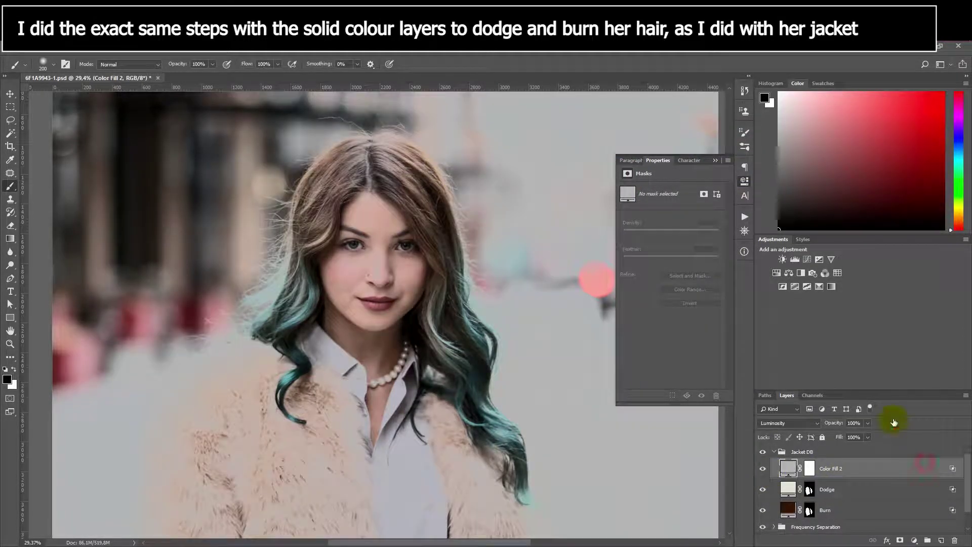
Refine the Underlying Layer shadow slider in Color Fill 2's Blend If settings and invert its layer mask to black
double_click(922, 469)
mouse_move(719, 254)
left_mouse_down()
mouse_move(762, 237)
mouse_move(737, 253)
left_mouse_up()
key("Return")
left_click(809, 468)
key("ctrl+i")
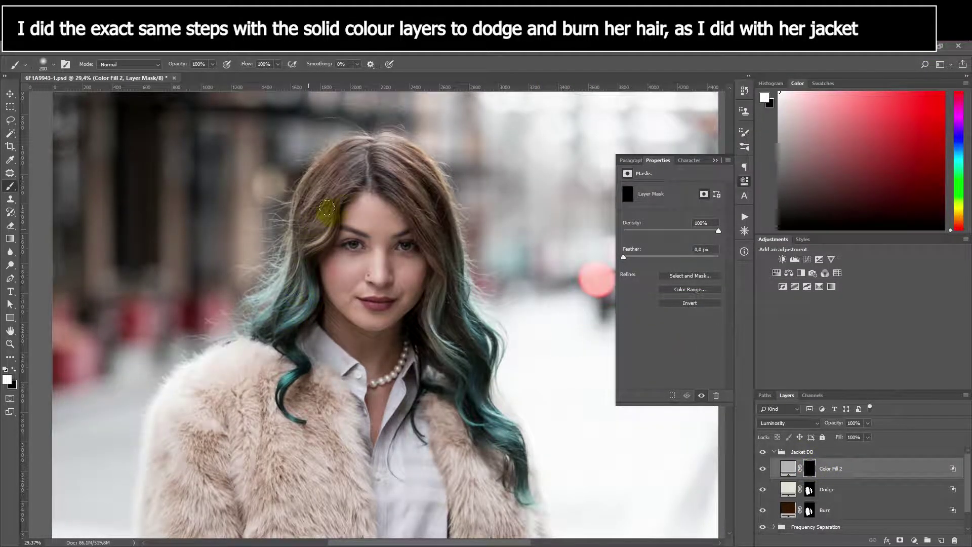
Paint white on the Color Fill 2 mask over the hair on both sides of the face, varying the brush size
left_click_drag(467, 407, 503, 430)
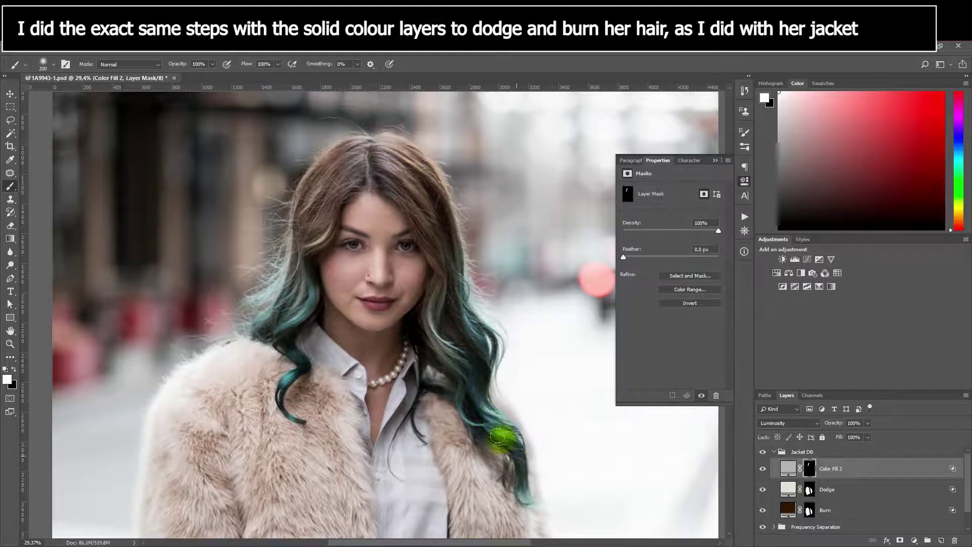
mouse_move(325, 351)
left_mouse_down()
mouse_move(290, 375)
mouse_move(286, 408)
left_mouse_up()
key("bracketleft")
key("bracketleft")
key("bracketleft")
key("bracketleft")
key("bracketleft")
key("bracketleft")
key("bracketleft")
key("bracketleft")
mouse_move(285, 309)
left_mouse_down()
mouse_move(300, 288)
mouse_move(285, 273)
left_mouse_up()
key("bracketright")
key("bracketright")
key("bracketright")
key("bracketright")
key("bracketright")
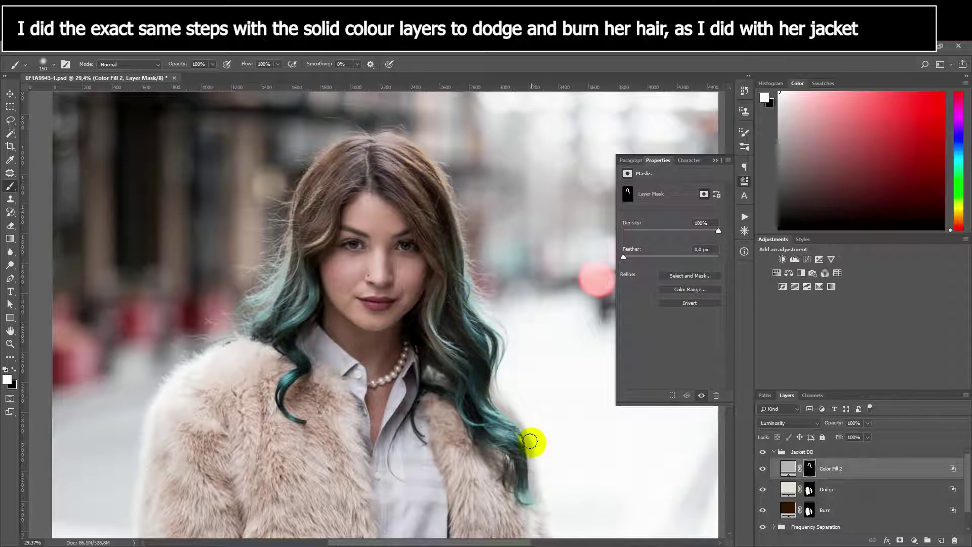
Set Color Fill 2's blend mode to Soft Light and compare the hair with the layer off and on
key("x")
left_click(957, 466)
left_click(762, 470)
left_click(762, 470)
left_click(763, 470)
left_click(757, 471)
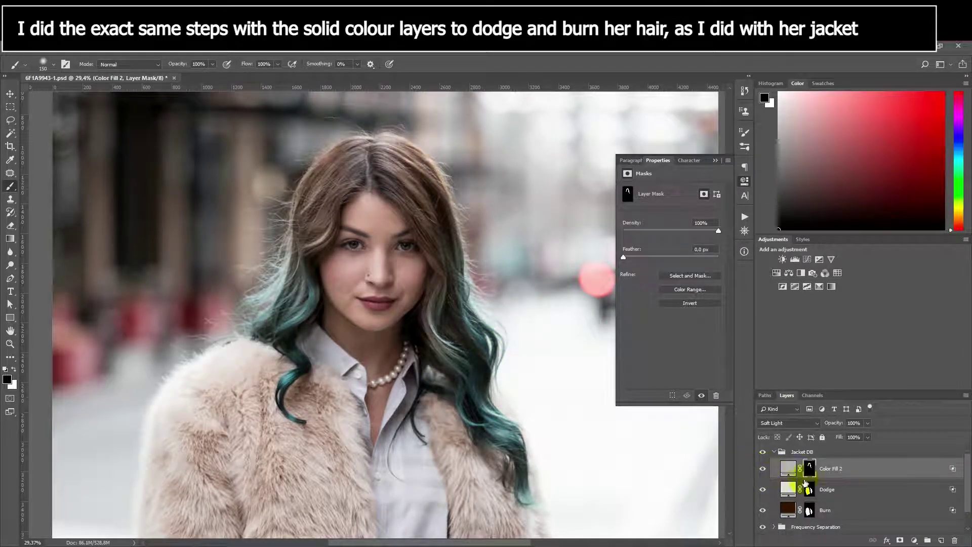
Split Color Fill 2's Underlying Layer shadow slider to 60 / 228 in Blend If
double_click(928, 469)
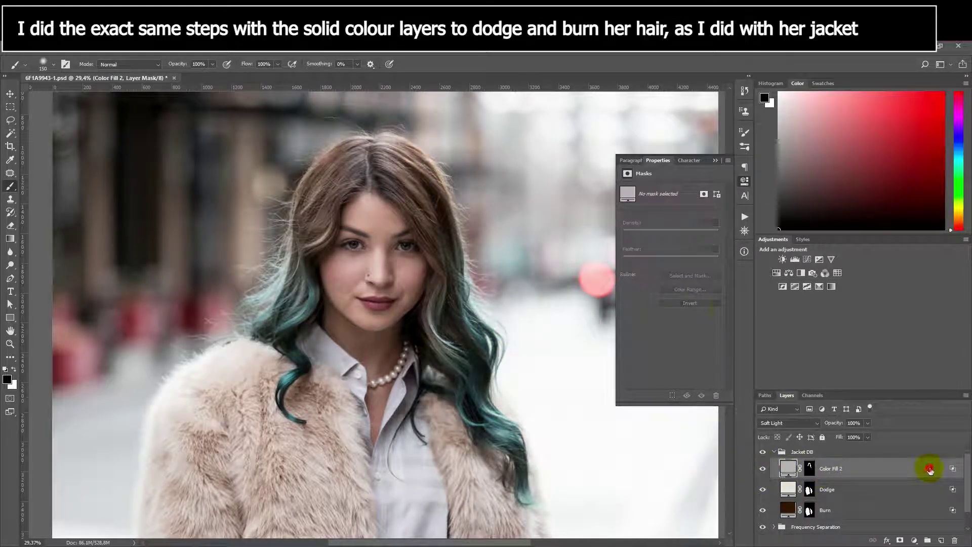
left_click_drag(738, 250, 781, 249)
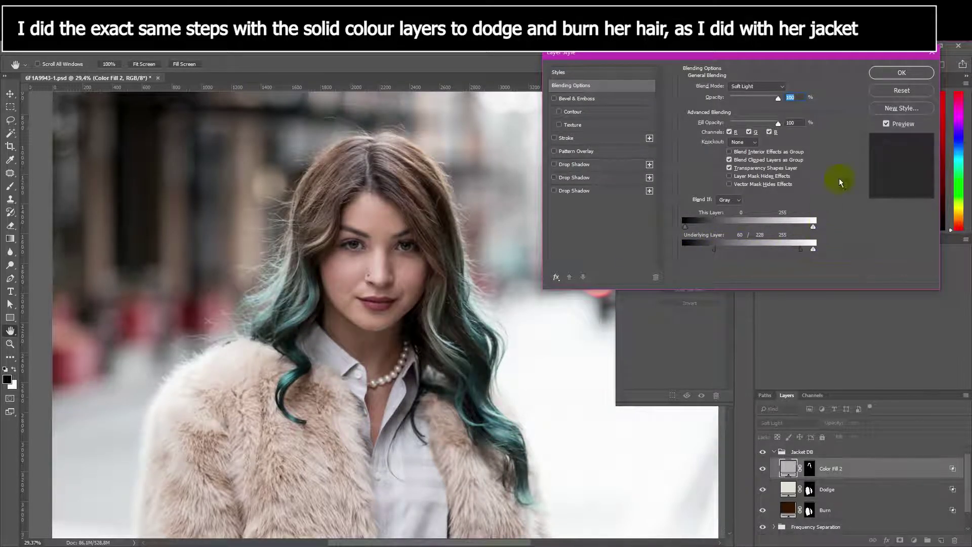
left_click(902, 73)
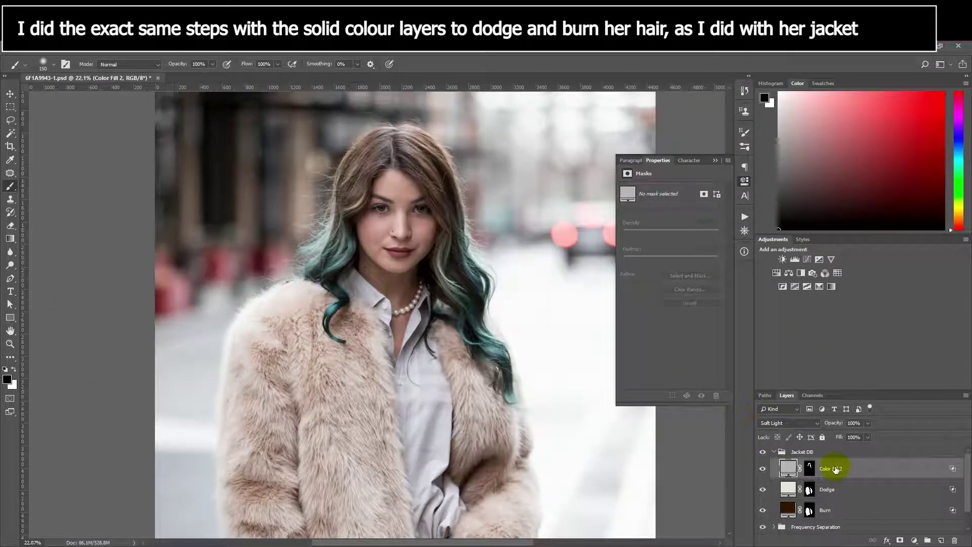
Move Color Fill 2 above the Jacket DB group and add a very dark red Solid Color layer on top of it
left_click_drag(835, 468, 847, 445)
left_click(914, 540)
left_click(906, 363)
left_click_drag(503, 266, 614, 266)
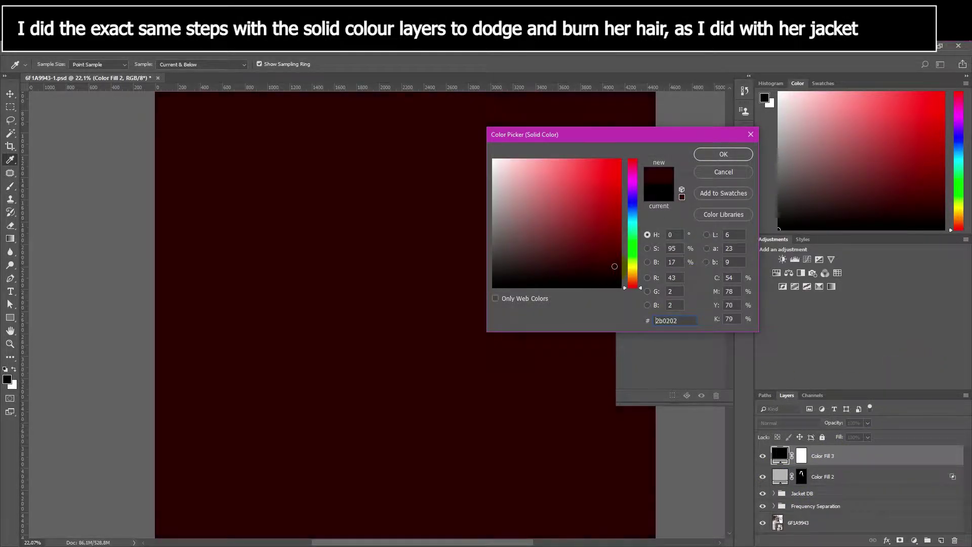
left_click(723, 154)
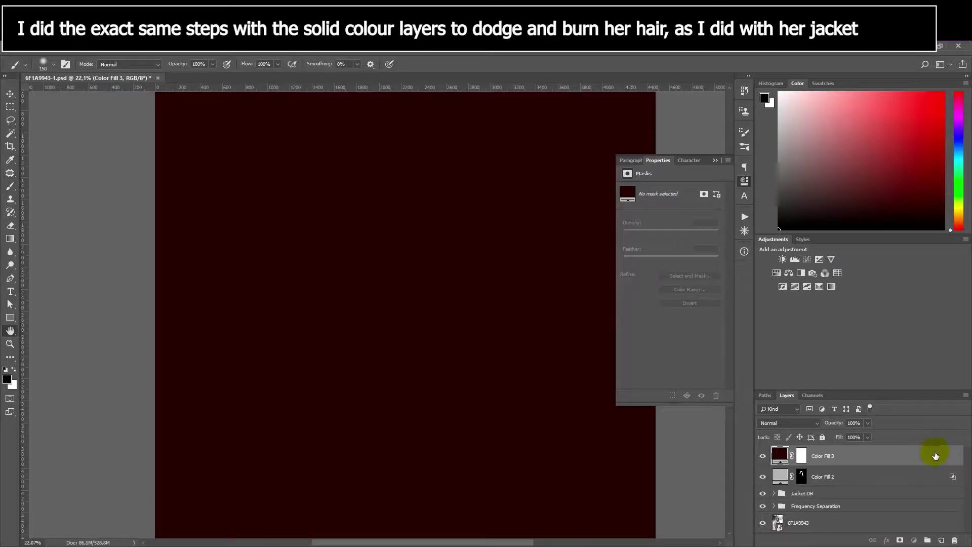
double_click(932, 454)
left_click_drag(685, 249, 709, 249)
key("Return")
Try other blend modes such as Color Dodge on the dark red fill layer and settle on Soft Light
left_click(788, 423)
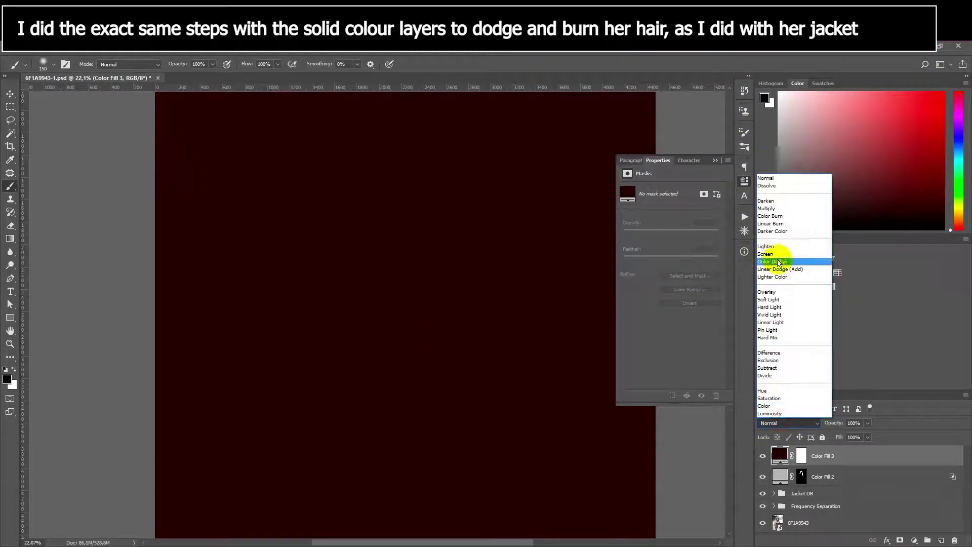
left_click(785, 300)
key("Up")
key("Up")
key("Up")
key("Up")
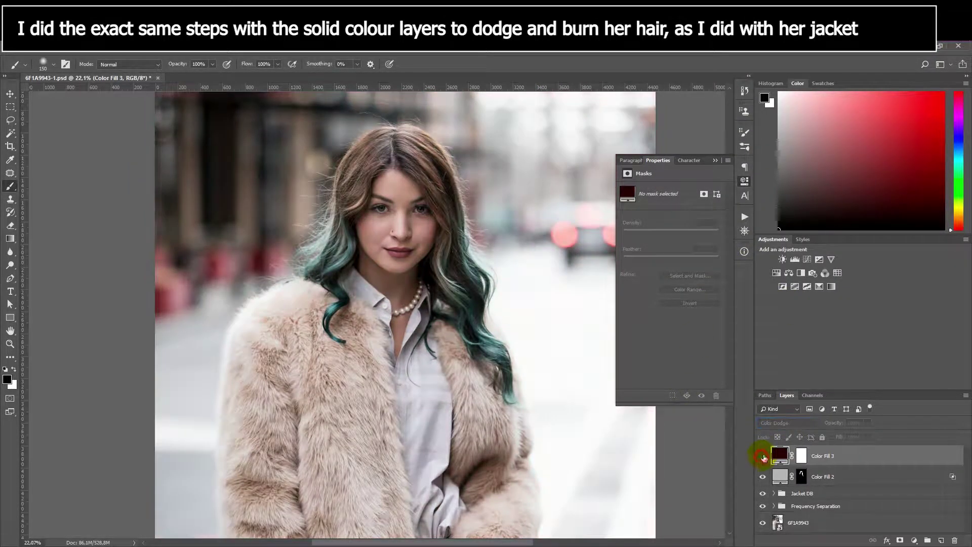
left_click(779, 416)
left_click(786, 300)
Pull Color Fill 3's Underlying Layer highlight slider toward the midtones in Blend If and invert its mask to black
double_click(933, 453)
left_click_drag(813, 249, 738, 251)
left_click(901, 73)
left_click(801, 455)
key("ctrl+i")
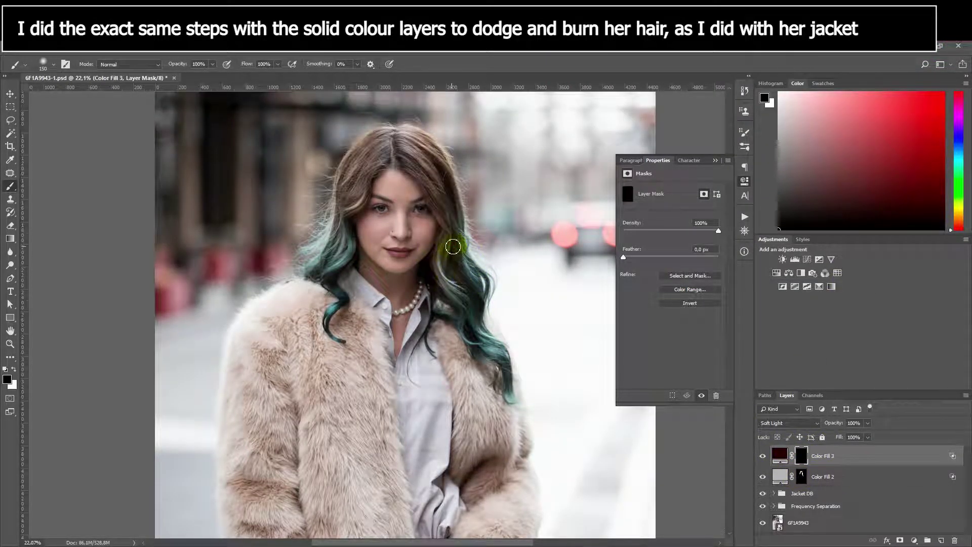
Paint white with a smaller brush on the Color Fill 3 mask along the hair beside the face
key("x")
key("bracketleft")
key("bracketleft")
mouse_move(451, 238)
left_mouse_down()
mouse_move(475, 263)
mouse_move(436, 182)
left_mouse_up()
Lower the brush flow to 24% and paint on the Color Fill 3 mask over the darker hair strands on both sides
left_click(278, 65)
left_click(243, 75)
left_click(465, 58)
mouse_move(344, 202)
left_mouse_down()
mouse_move(370, 165)
mouse_move(337, 261)
mouse_move(316, 283)
mouse_move(336, 291)
left_mouse_up()
left_click_drag(469, 330, 487, 343)
mouse_move(447, 212)
left_mouse_down()
mouse_move(490, 287)
mouse_move(388, 142)
mouse_move(379, 143)
mouse_move(412, 141)
mouse_move(434, 140)
left_mouse_up()
Compare the hair with Color Fill 3 off and on, and reduce the brush size
left_click(762, 456)
left_click(763, 456)
key("bracketleft")
key("bracketleft")
left_click(761, 455)
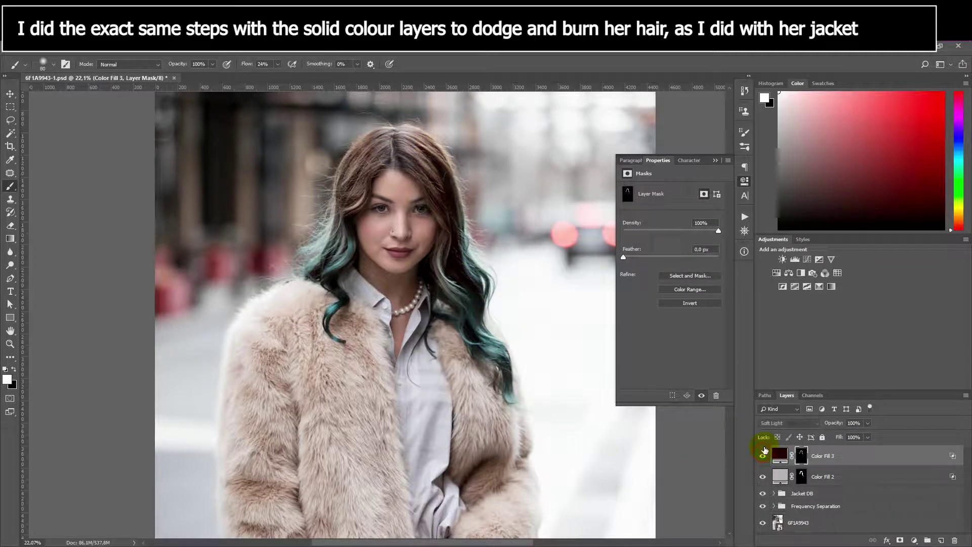
Touch up the Color Fill 3 mask with a short brush stroke over the hair beside the collar
scroll(341, 234, "down", 7)
scroll(360, 236, "up", 8)
key("x")
key("x")
left_click_drag(447, 293, 446, 289)
key("x")
key("x")
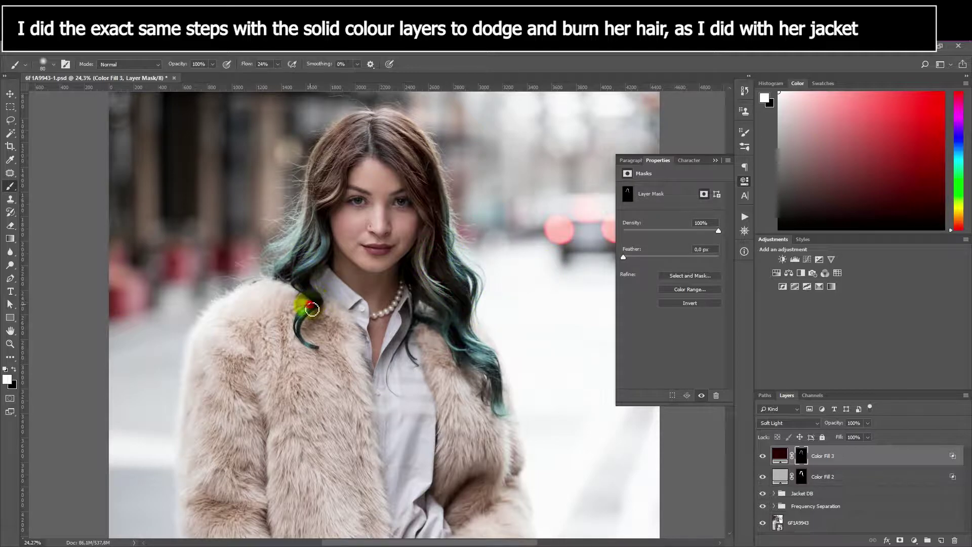
scroll(405, 286, "down", 7)
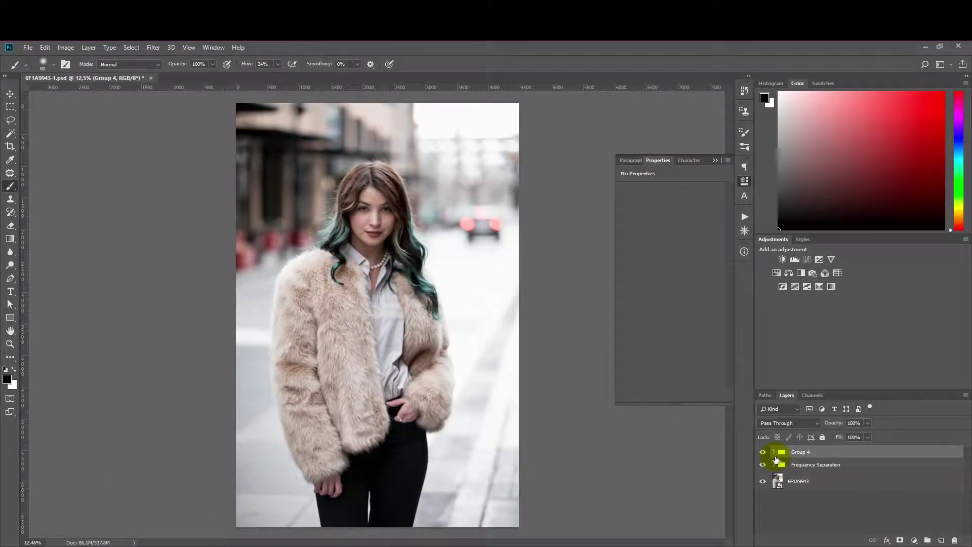
Compare the full portrait with Group 4 hidden and shown
left_click(763, 452)
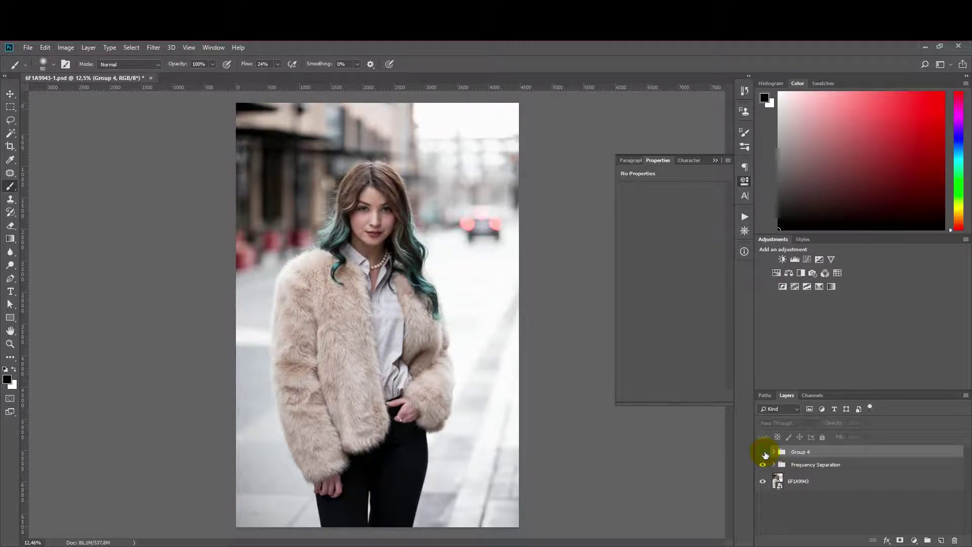
left_click(763, 452)
left_click(763, 452)
left_click(763, 452)
scroll(358, 325, "down", 1)
scroll(361, 329, "up", 2)
scroll(362, 332, "down", 3)
scroll(362, 331, "up", 3)
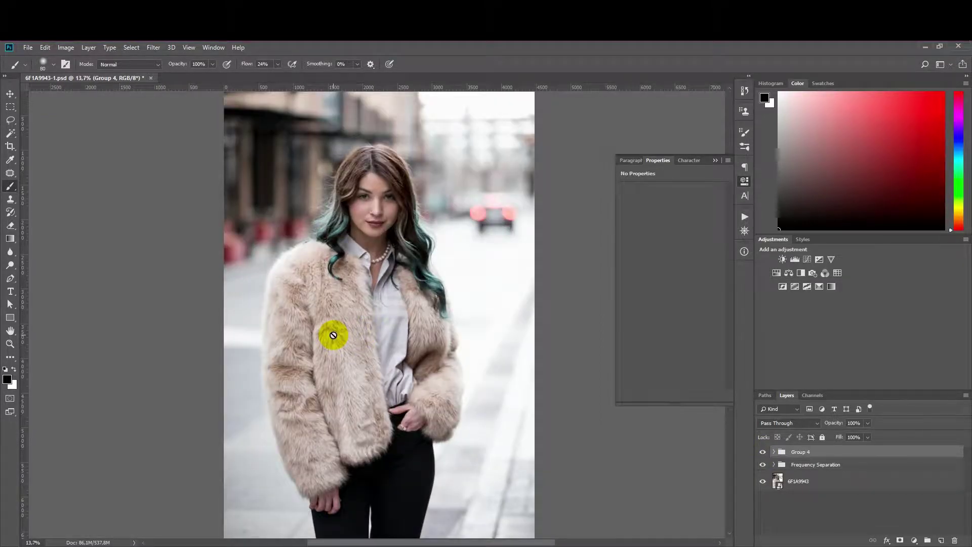
Examine the hair beside the face up close with Group 4 hidden and shown
scroll(282, 145, "up", 17)
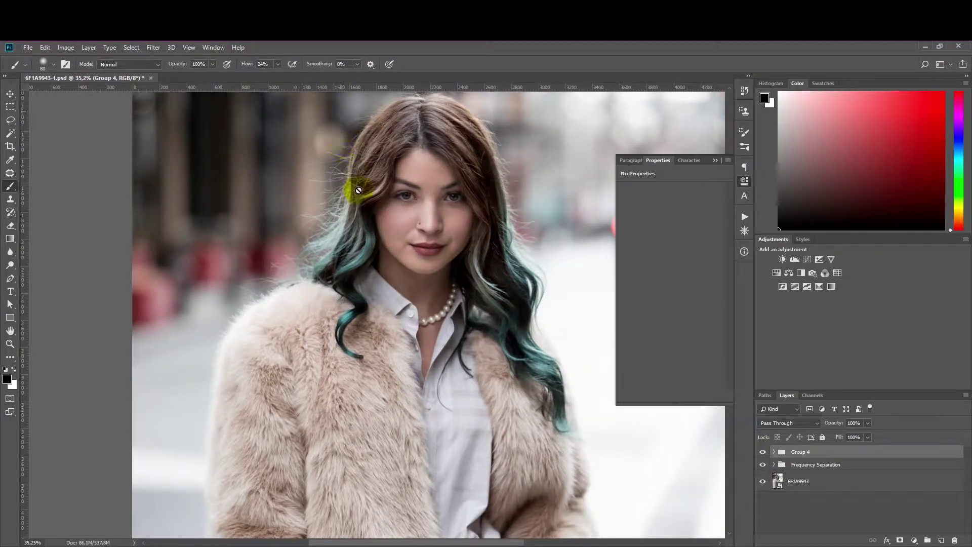
scroll(346, 312, "up", 1)
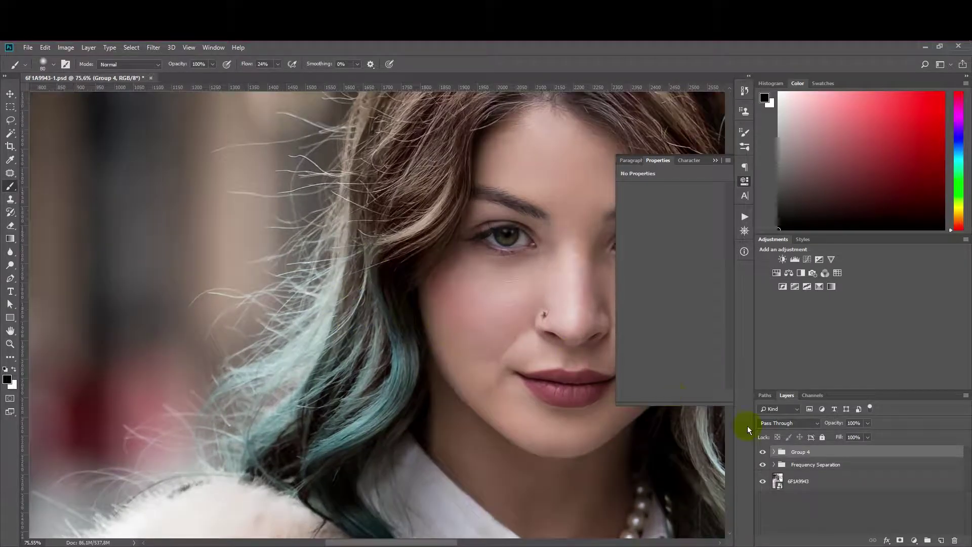
left_click(762, 452)
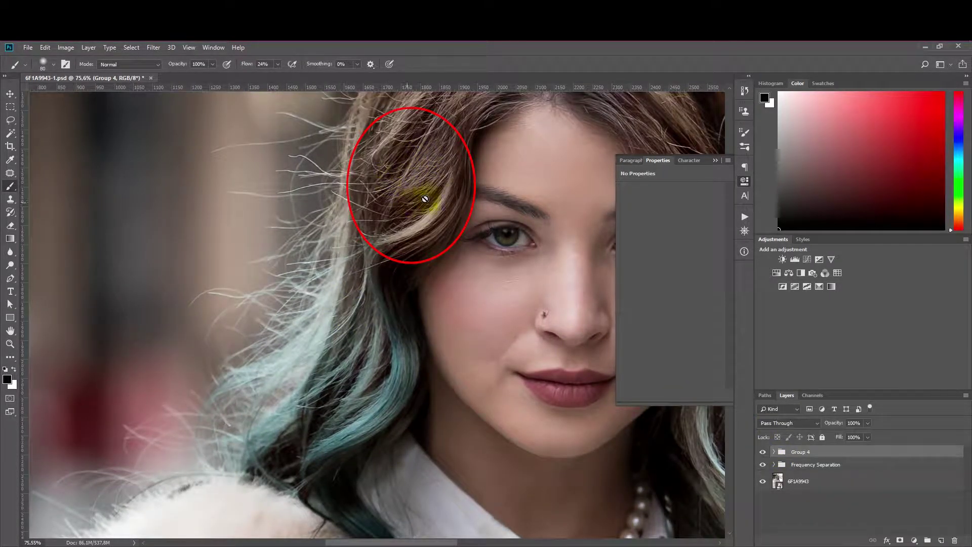
left_click(762, 453)
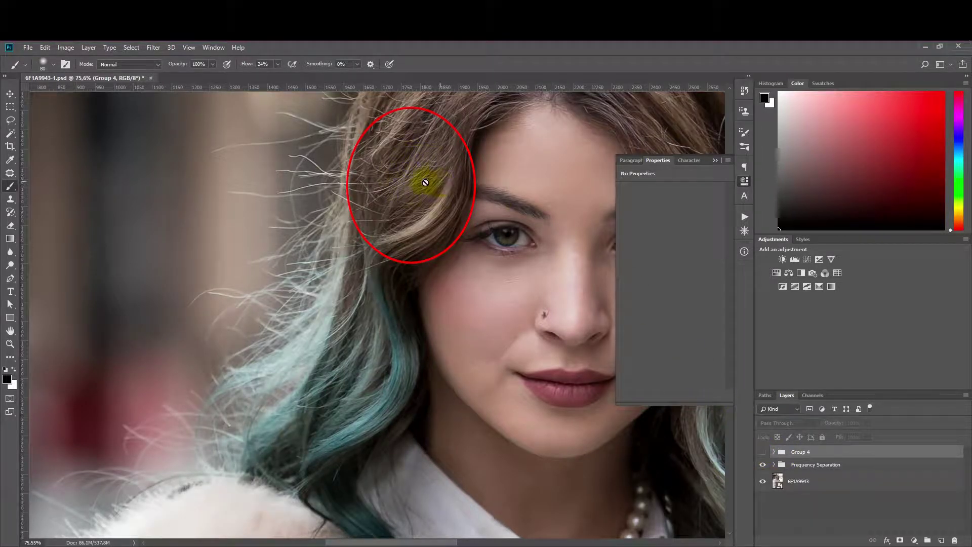
left_click(763, 453)
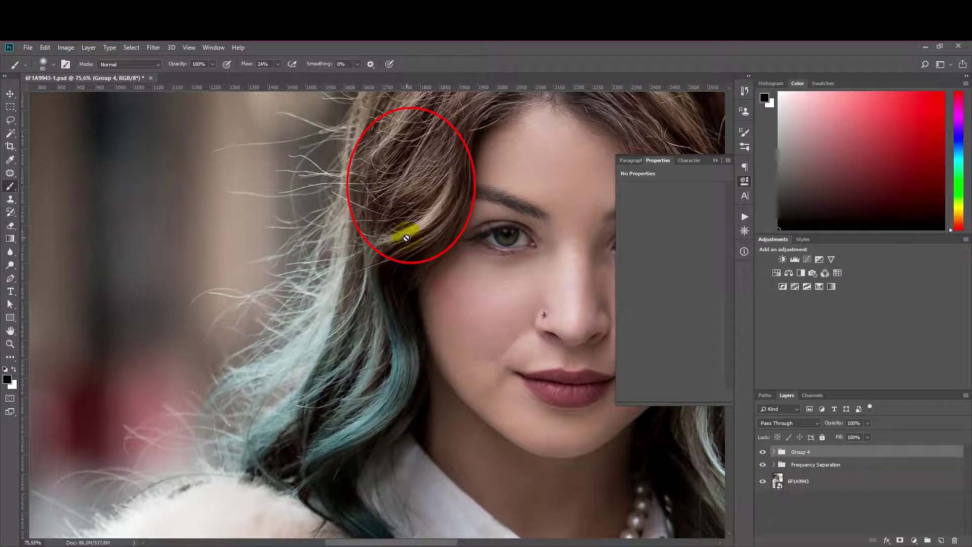
left_click(765, 452)
left_click(765, 452)
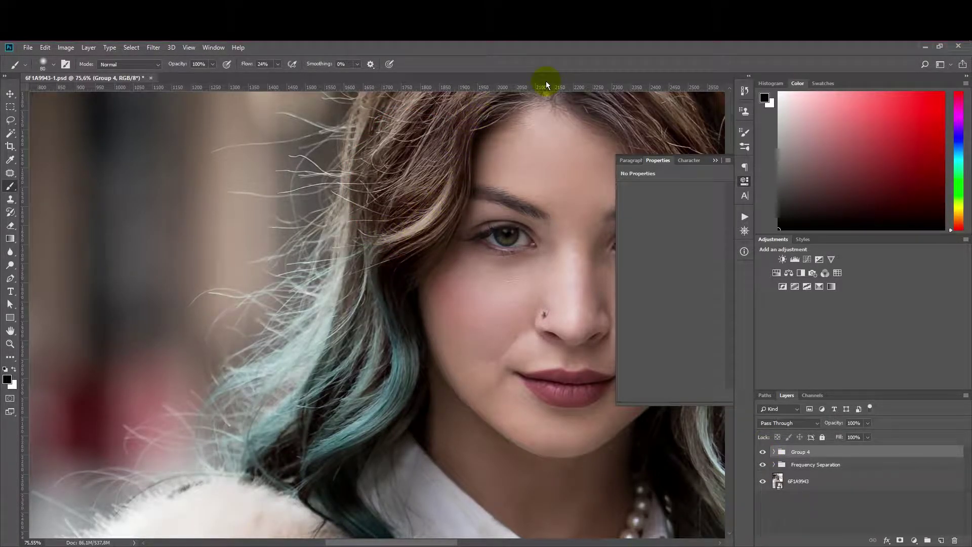
Add a light grey Solid Color layer inside Group 4 and set its blend mode to Soft Light
scroll(304, 329, "down", 10)
scroll(341, 313, "up", 1)
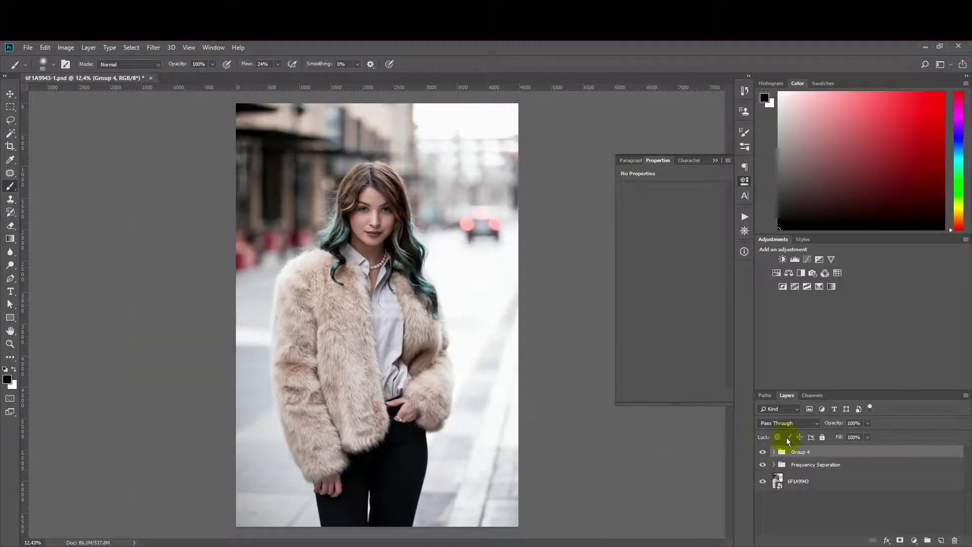
scroll(402, 184, "up", 8)
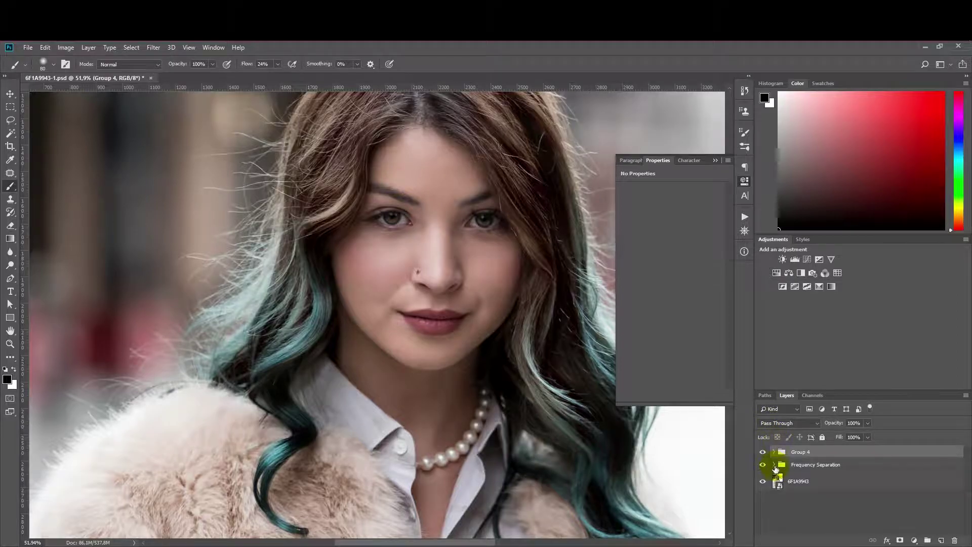
left_click(773, 452)
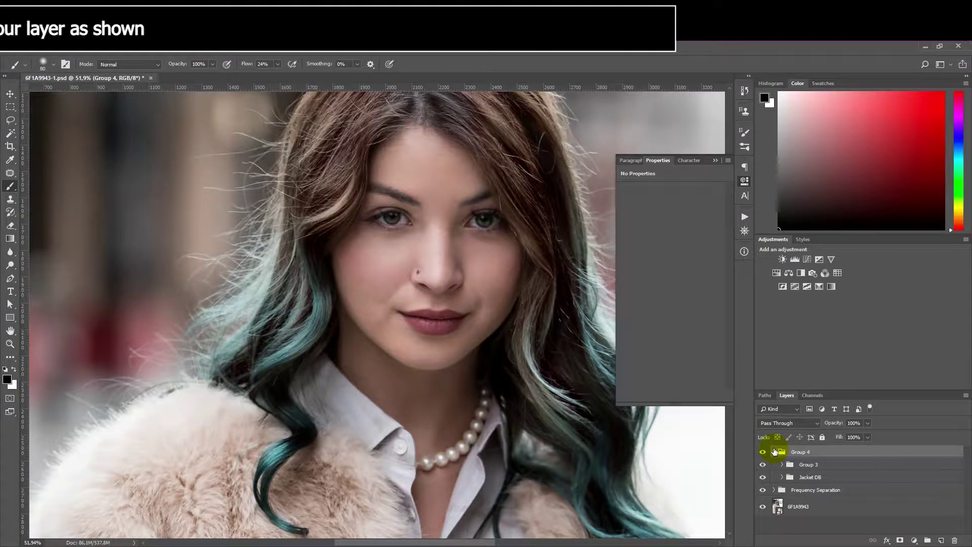
left_click(914, 540)
left_click(840, 174)
mouse_move(534, 224)
left_mouse_down()
mouse_move(469, 223)
mouse_move(460, 182)
mouse_move(447, 257)
mouse_move(460, 191)
mouse_move(456, 198)
mouse_move(519, 197)
left_mouse_up()
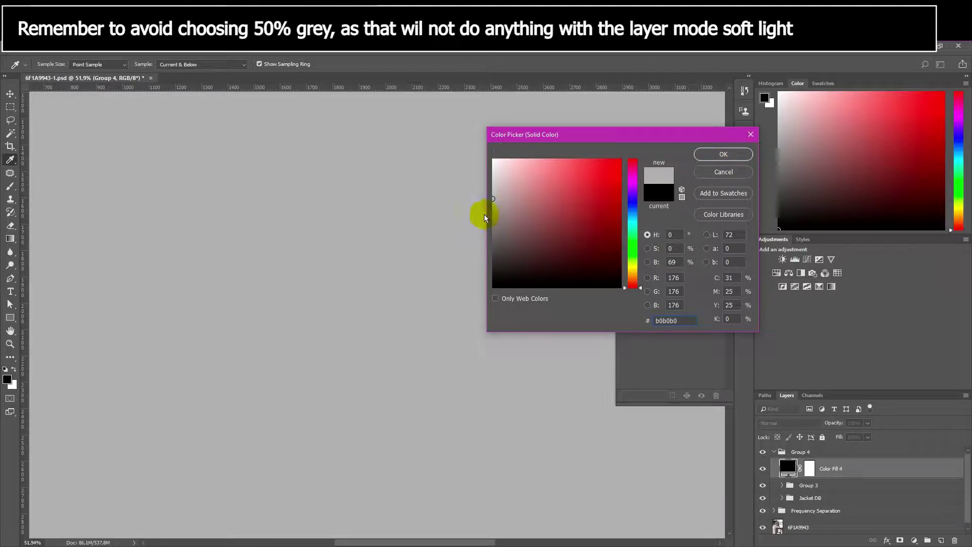
mouse_move(493, 222)
left_mouse_down()
mouse_move(491, 159)
mouse_move(473, 213)
mouse_move(470, 187)
left_mouse_up()
left_click(715, 155)
left_click(788, 422)
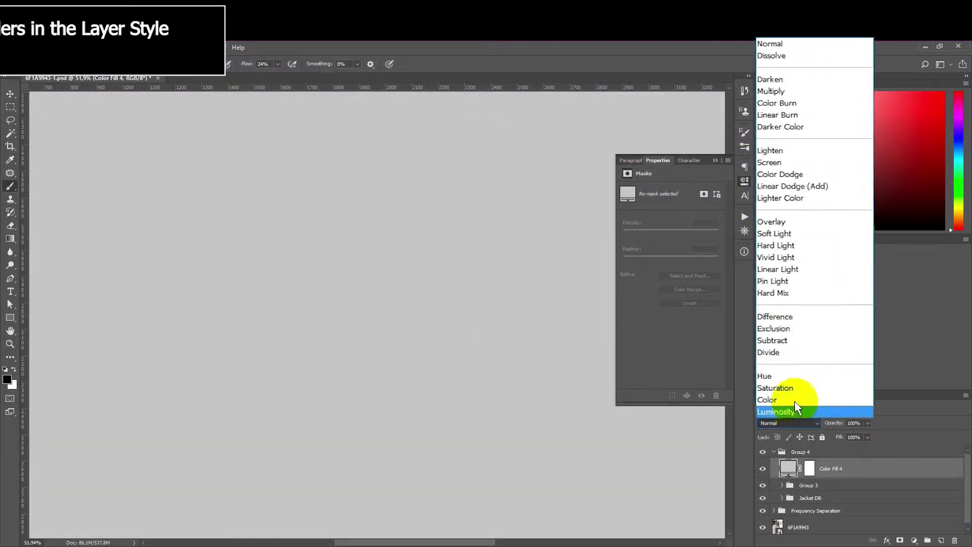
left_click(786, 178)
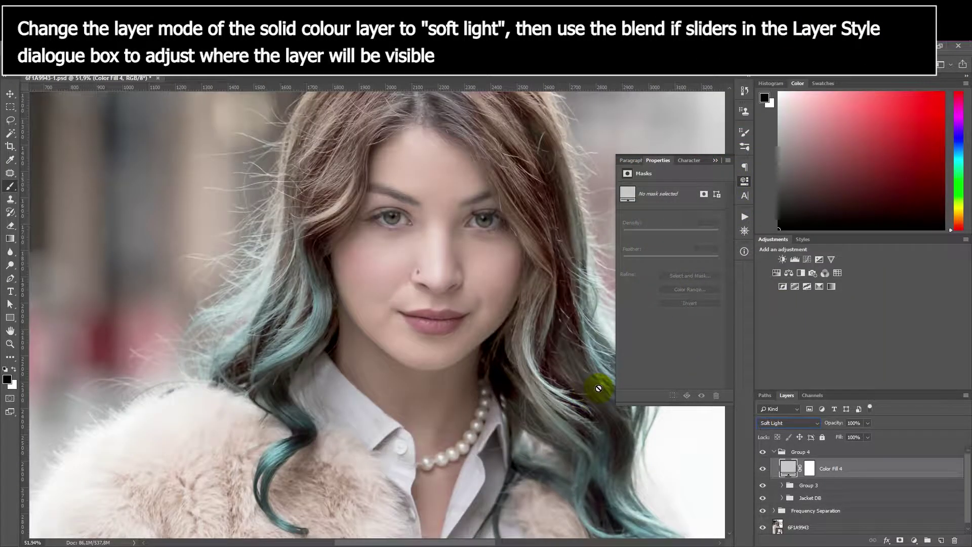
Split Color Fill 4's Underlying Layer shadow slider to 77 / 111 in Blend If, and invert its mask to black
double_click(915, 466)
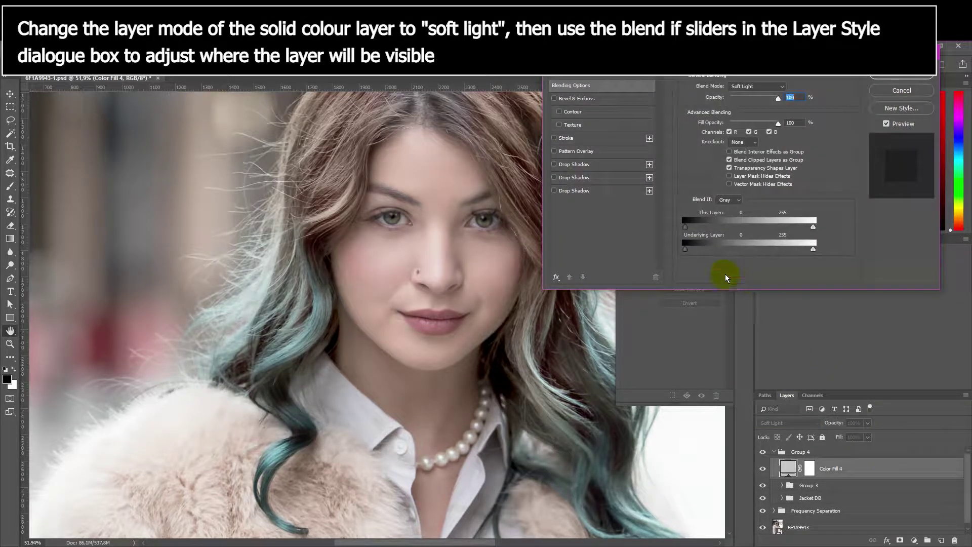
left_click_drag(669, 253, 675, 278)
left_click_drag(610, 278, 637, 273)
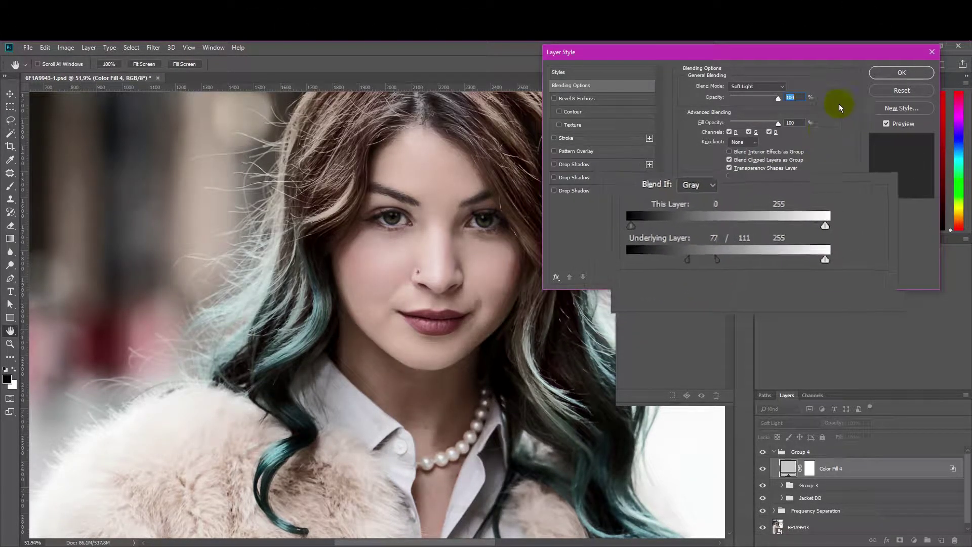
left_click(902, 72)
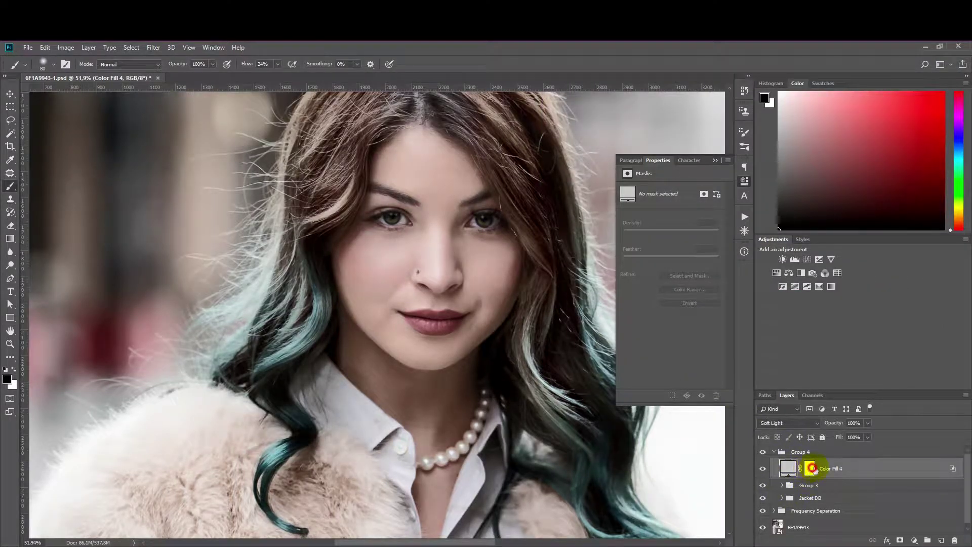
left_click(810, 468)
key("ctrl+i")
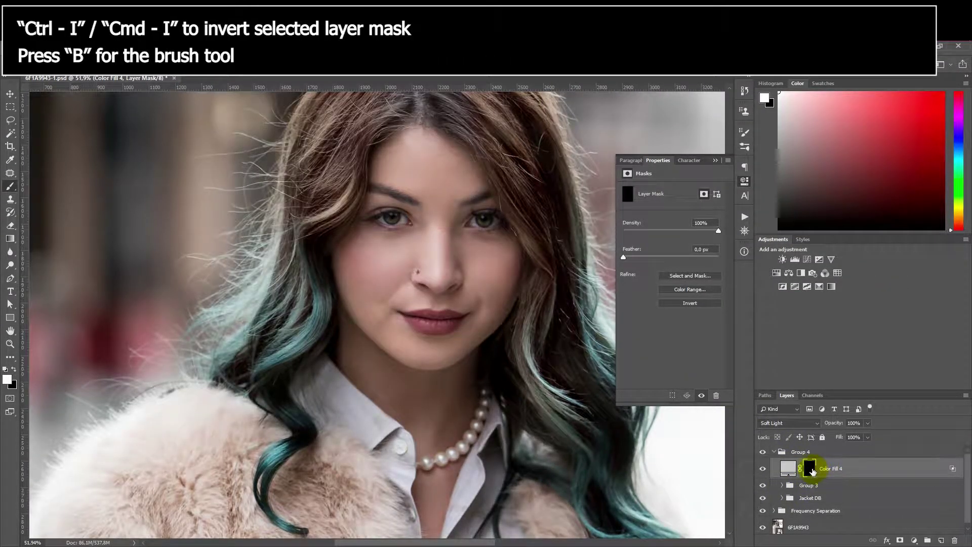
Paint white over the lips on the Color Fill 4 mask
mouse_move(430, 324)
left_mouse_down()
mouse_move(431, 323)
mouse_move(457, 322)
mouse_move(409, 321)
left_mouse_up()
left_click_drag(539, 313, 400, 302)
scroll(370, 235, "up", 16)
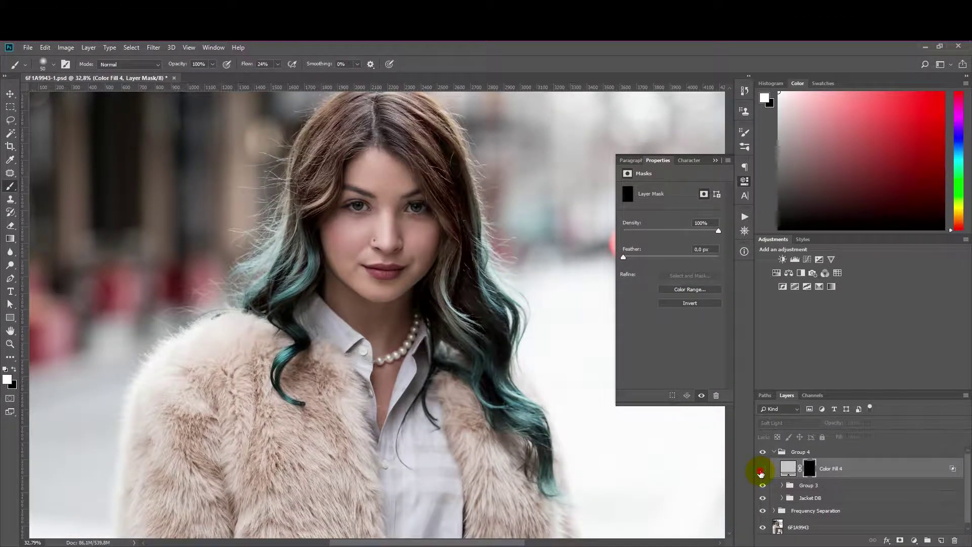
Change Color Fill 4's colour to muted pink #b8948d and compare the lips with the layer off and on
left_click(789, 467)
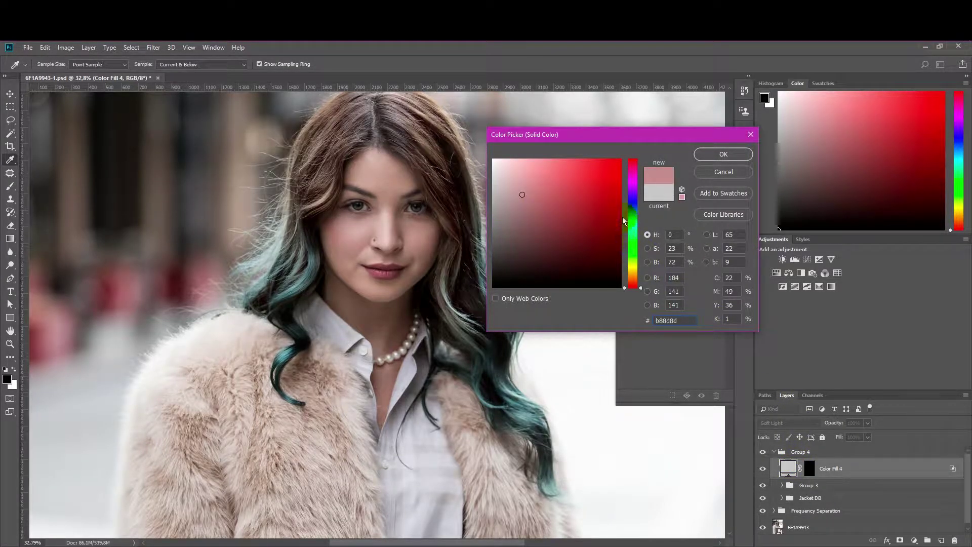
left_click(632, 182)
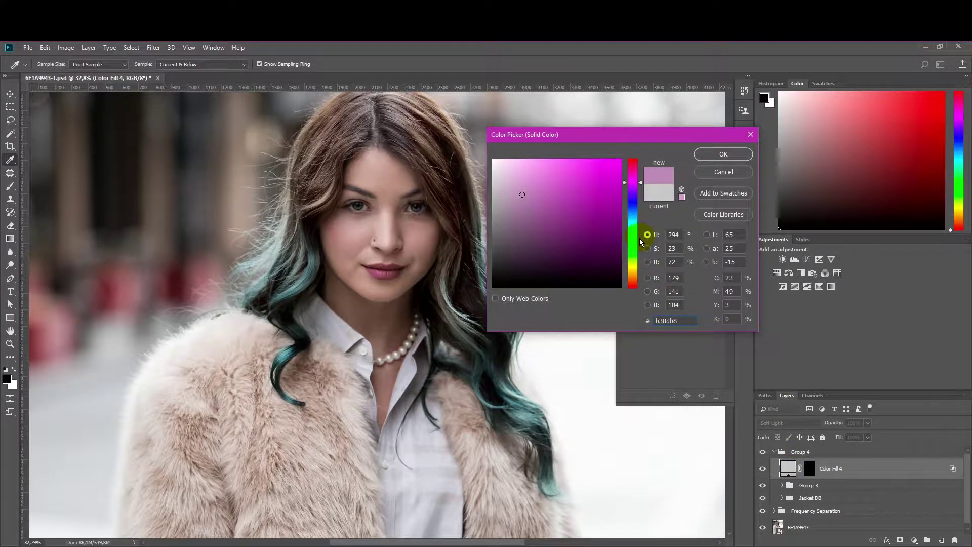
left_click_drag(635, 264, 633, 284)
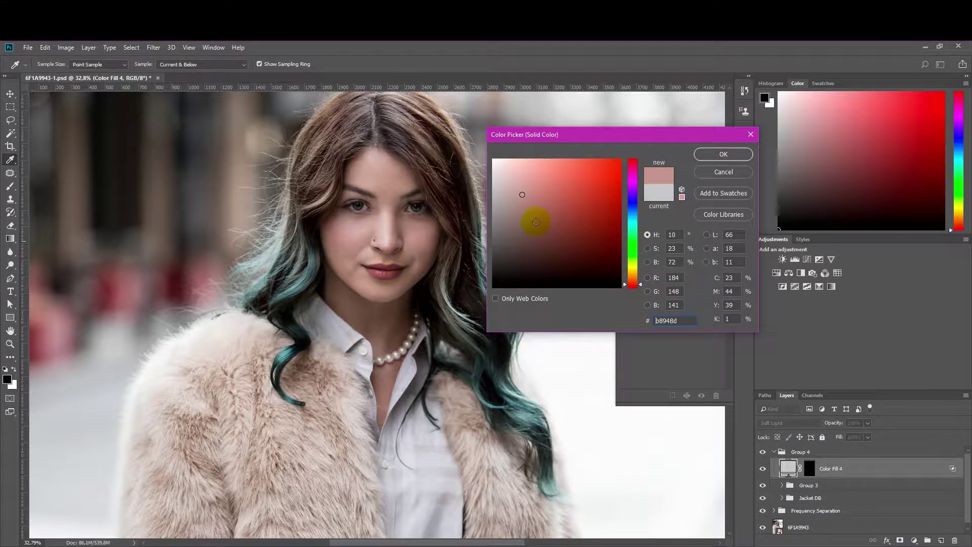
left_click(723, 154)
left_click(763, 470)
left_click(763, 470)
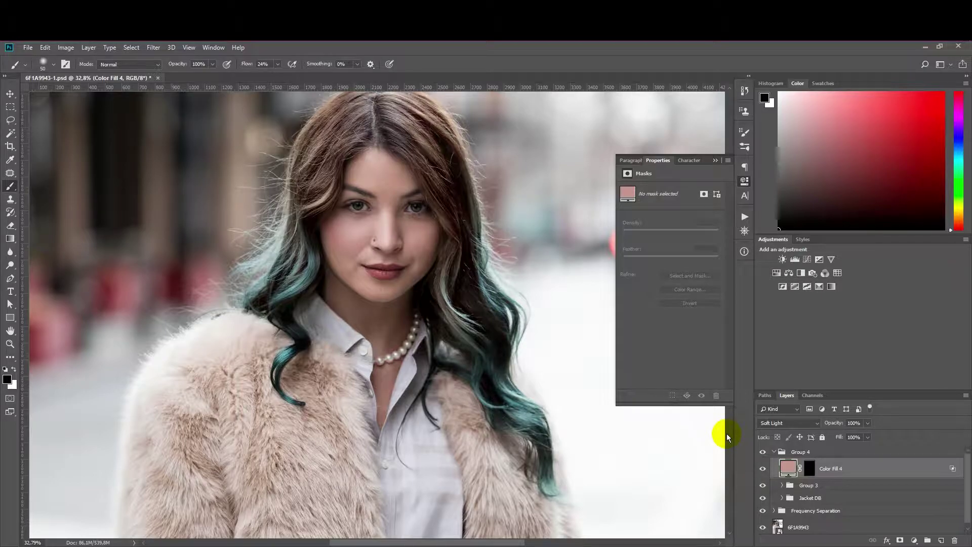
Review the lips and hair at different magnifications, and compare the portrait with the collapsed Group 4 off and on
scroll(540, 337, "down", 7)
scroll(362, 202, "up", 5)
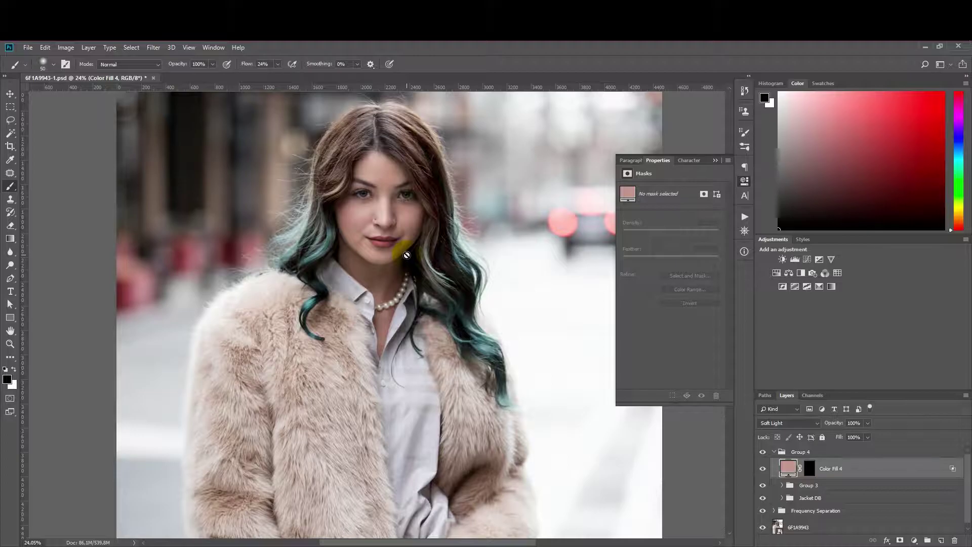
scroll(412, 261, "down", 2)
scroll(385, 253, "up", 3)
scroll(398, 257, "up", 3)
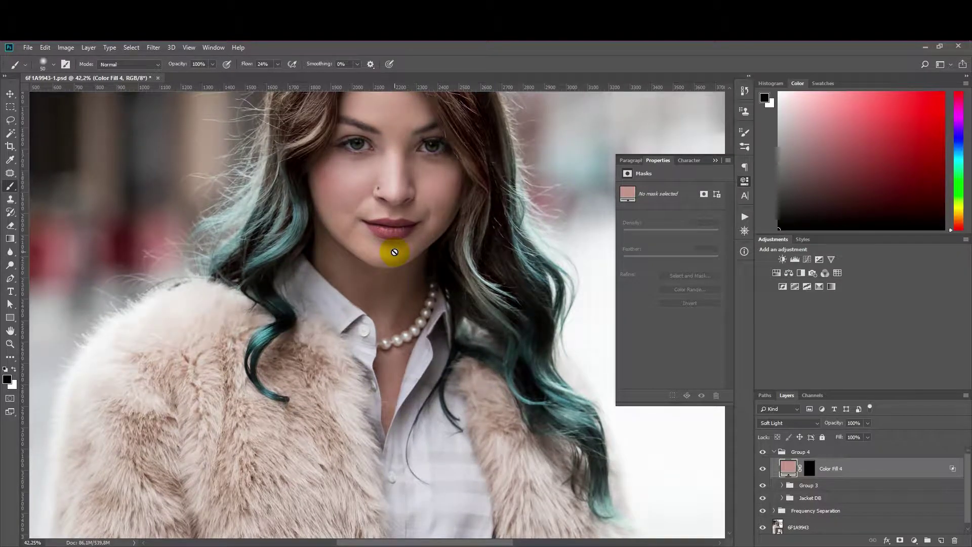
scroll(394, 252, "down", 4)
left_click(773, 452)
left_click(761, 452)
left_click(761, 453)
left_click(761, 453)
left_click(760, 453)
left_click(761, 453)
left_click(761, 453)
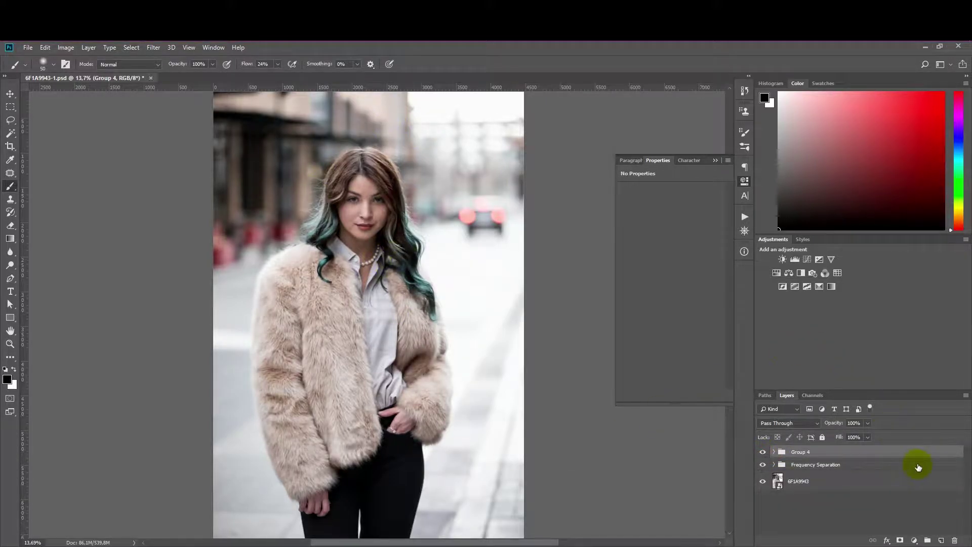
Expand Group 4, select Color Fill 4 and compare the portrait with that layer hidden and shown
left_click(777, 451)
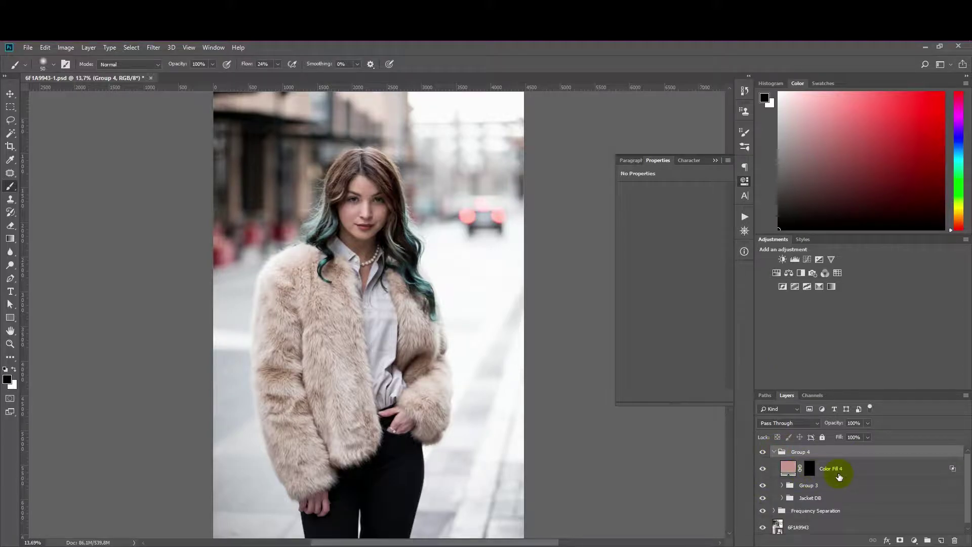
left_click(855, 469)
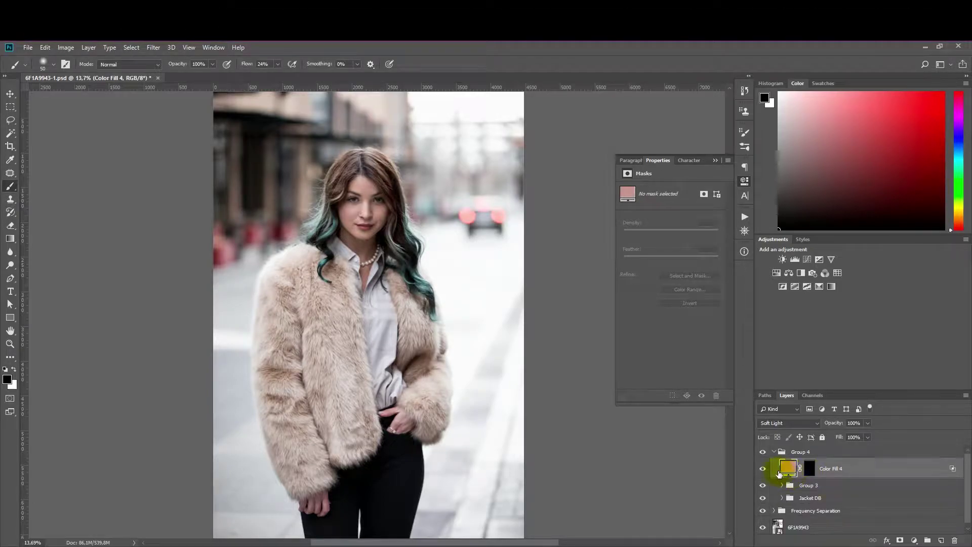
left_click(762, 469)
left_click(763, 470)
left_click(763, 471)
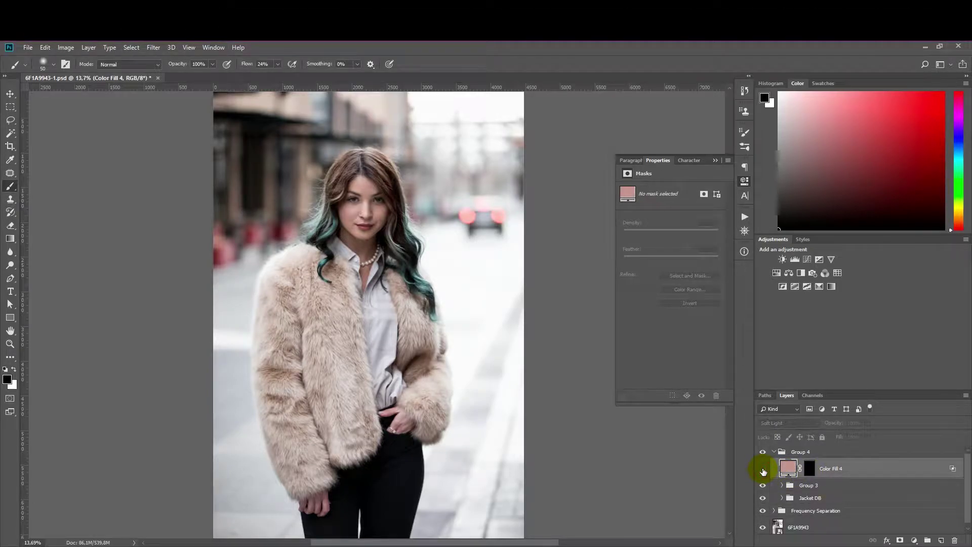
left_click(762, 471)
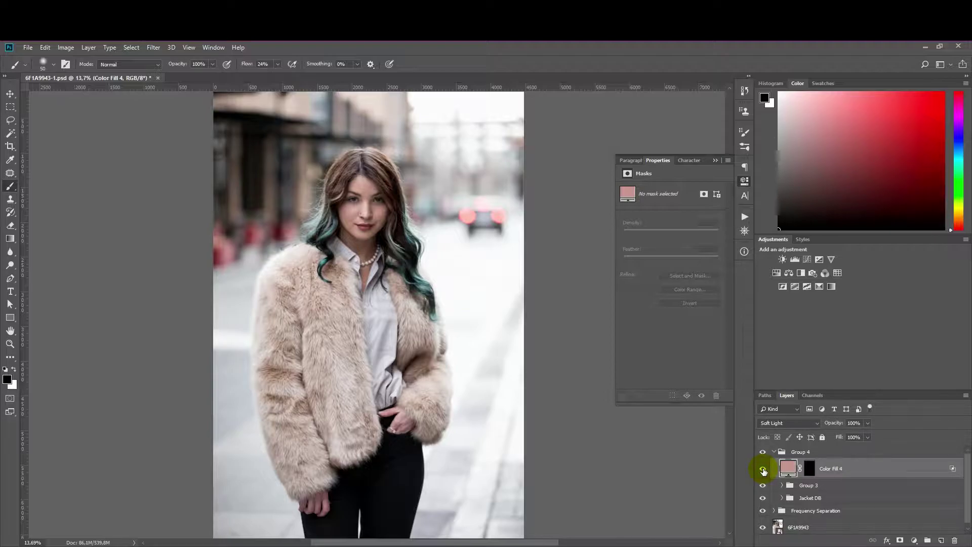
left_click(764, 471)
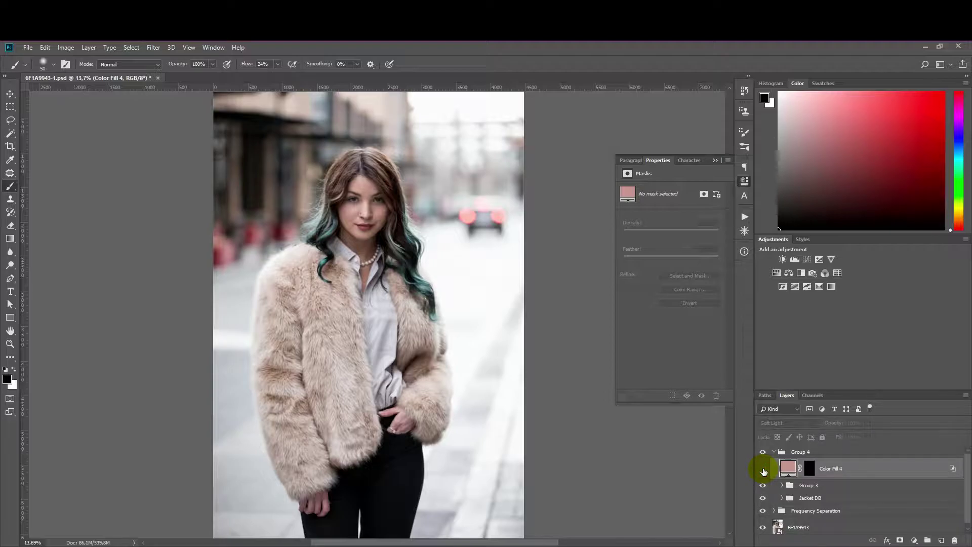
left_click(764, 471)
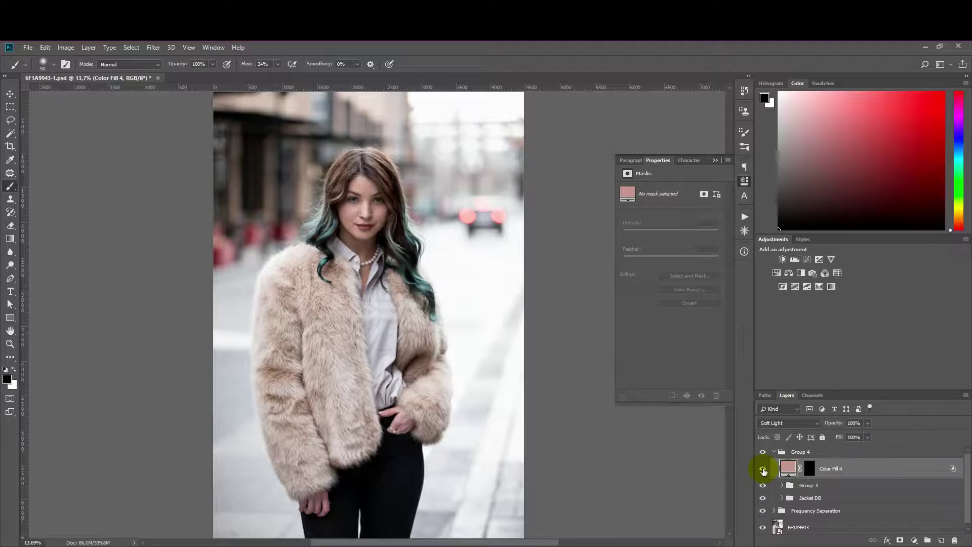
Rename the Color Fill 4 layer as Lipstick
double_click(831, 468)
type("Lipstick")
left_click(901, 470)
left_click(774, 451)
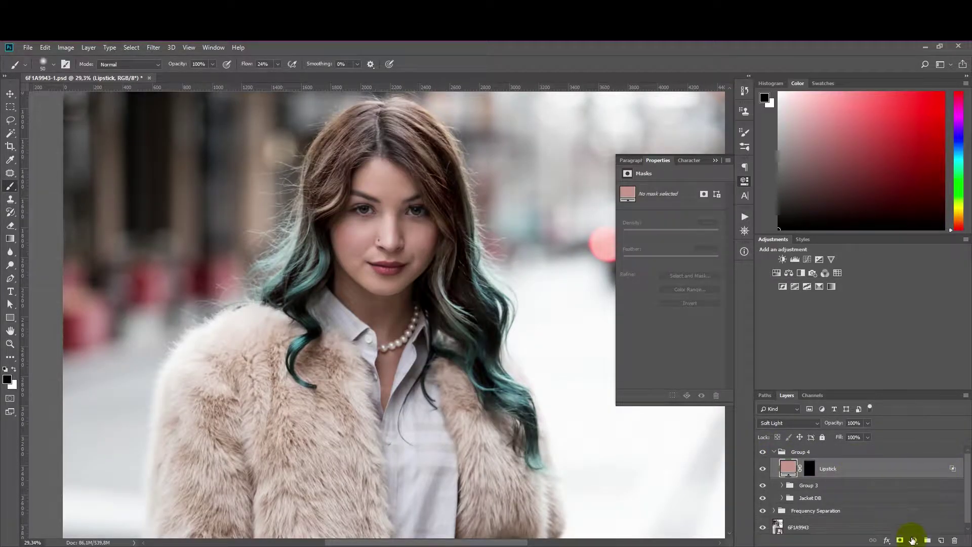
Add a light grey #c9c9c9 Solid Color fill layer above the Lipstick layer
left_click(912, 540)
left_click(932, 360)
left_click_drag(540, 183, 479, 185)
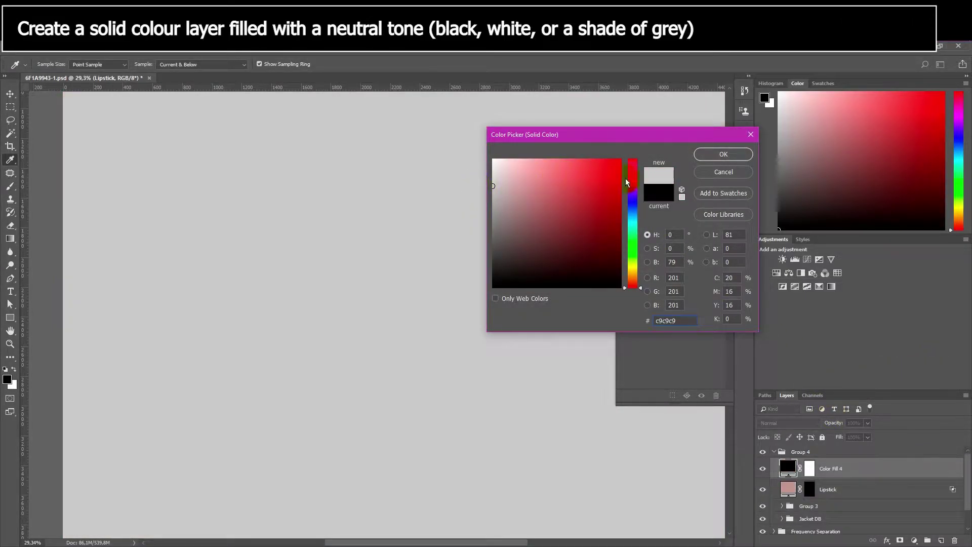
left_click(723, 154)
Set the new grey fill layer's blend mode to Soft Light
key("b")
left_click(810, 469)
left_click(815, 472)
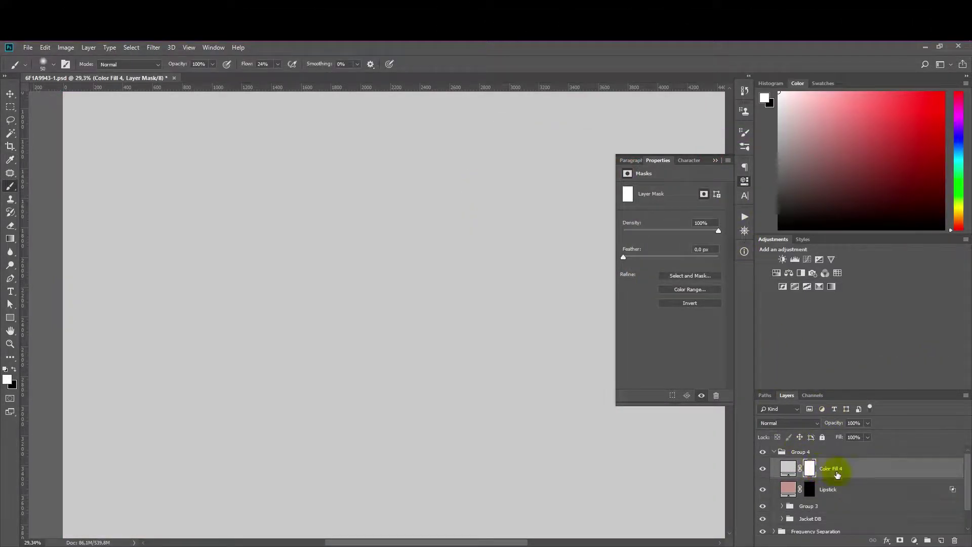
double_click(928, 469)
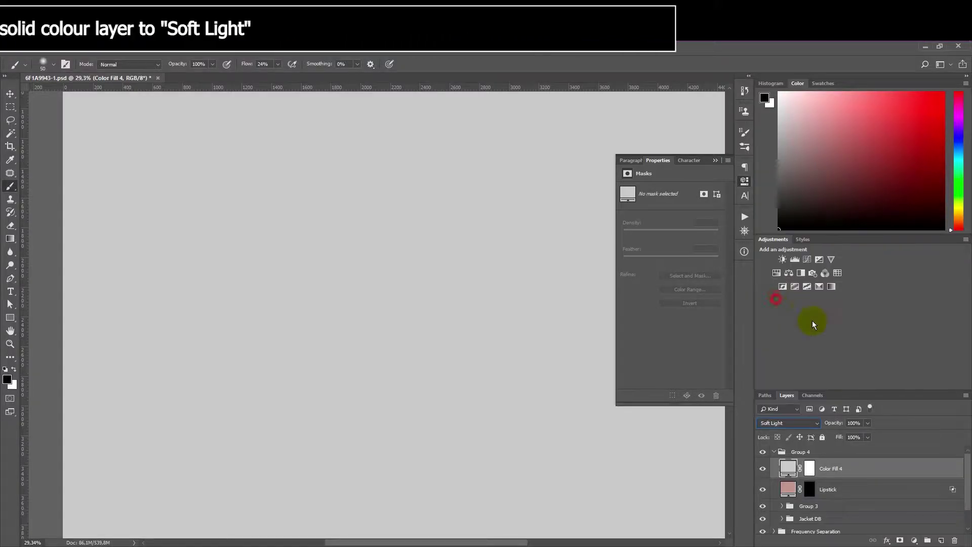
key("alt+shift+f")
key("x")
Set Color Fill 4's Underlying Layer Blend If shadow range to a split of 75 / 149
double_click(921, 464)
left_click_drag(686, 250, 713, 251)
left_click_drag(607, 277, 710, 284)
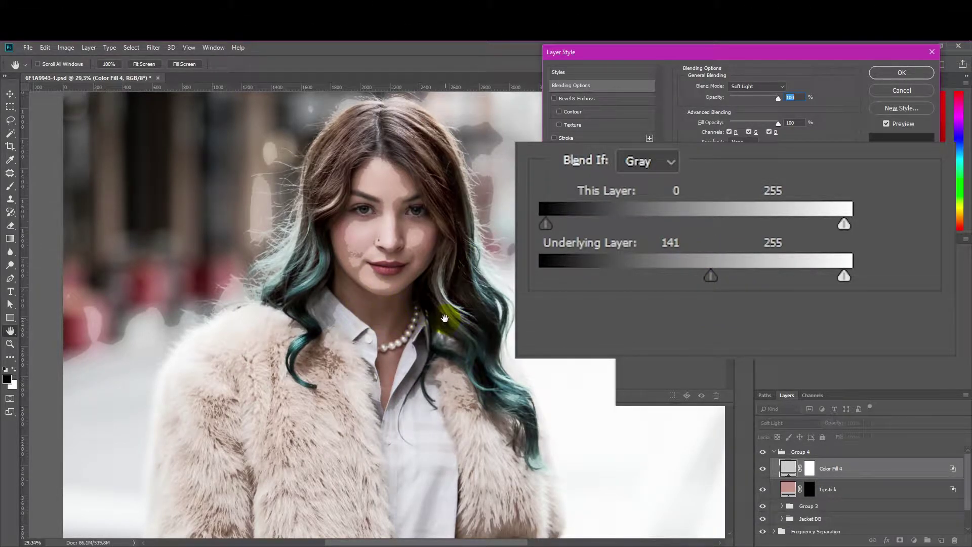
mouse_move(710, 273)
left_mouse_down()
mouse_move(644, 277)
mouse_move(722, 273)
left_mouse_up()
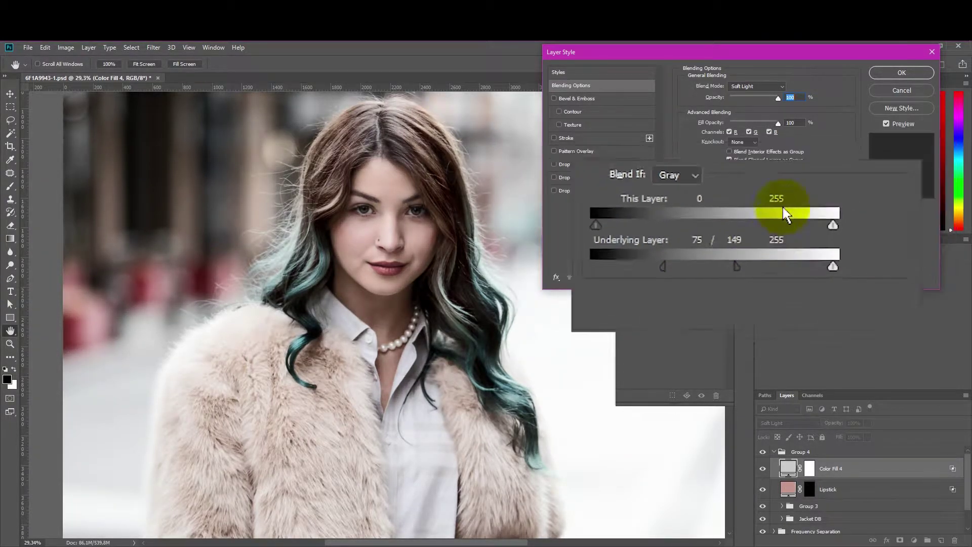
left_click(894, 73)
Invert Color Fill 4's mask to black and paint white over the pearl necklace
left_click(810, 471)
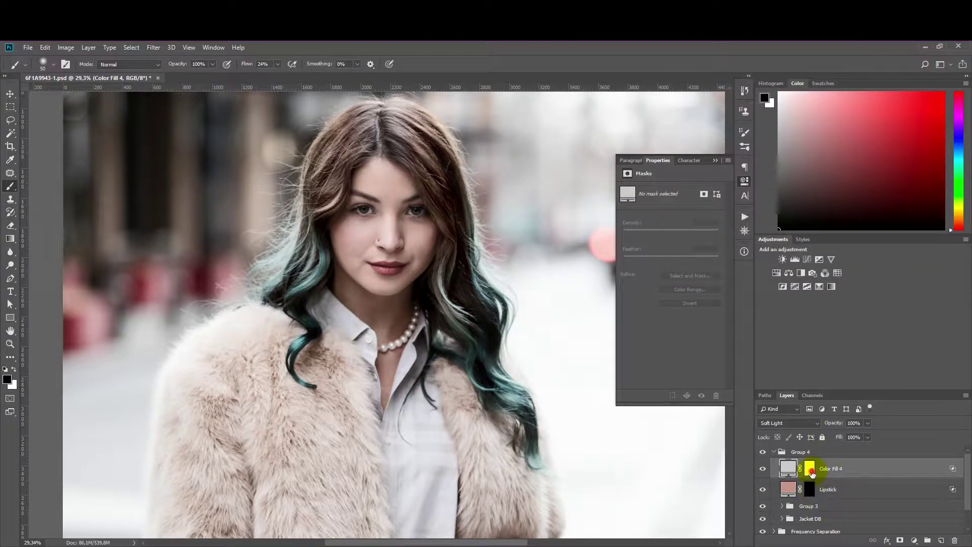
key("x")
key("ctrl+i")
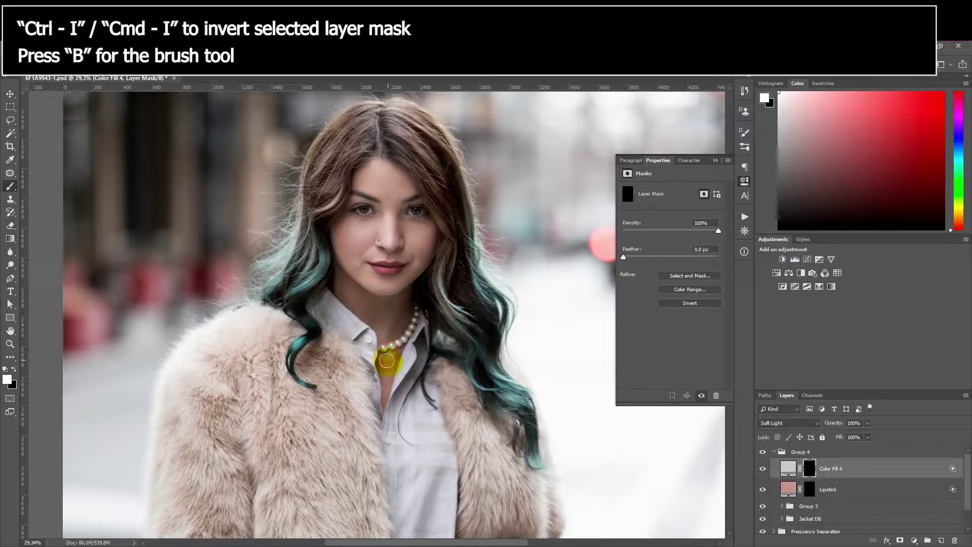
left_click_drag(383, 348, 406, 321)
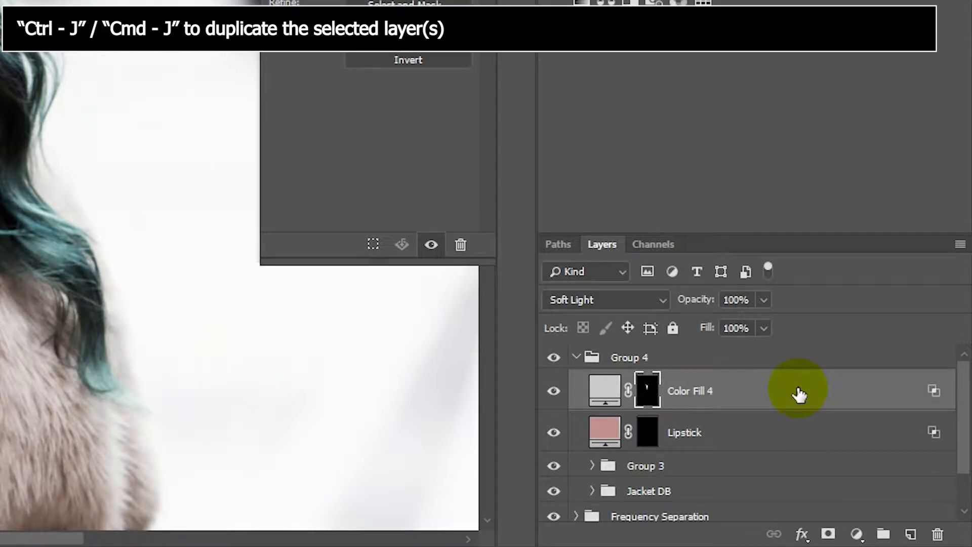
Duplicate Color Fill 4 and replace the copy's mask with a new black layer mask
key("ctrl+j")
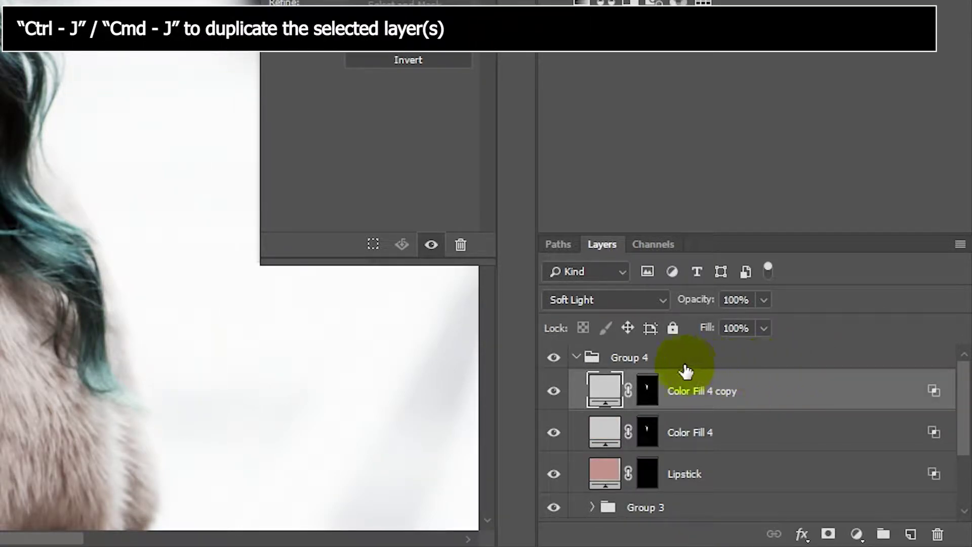
right_click(649, 388)
left_click(702, 234)
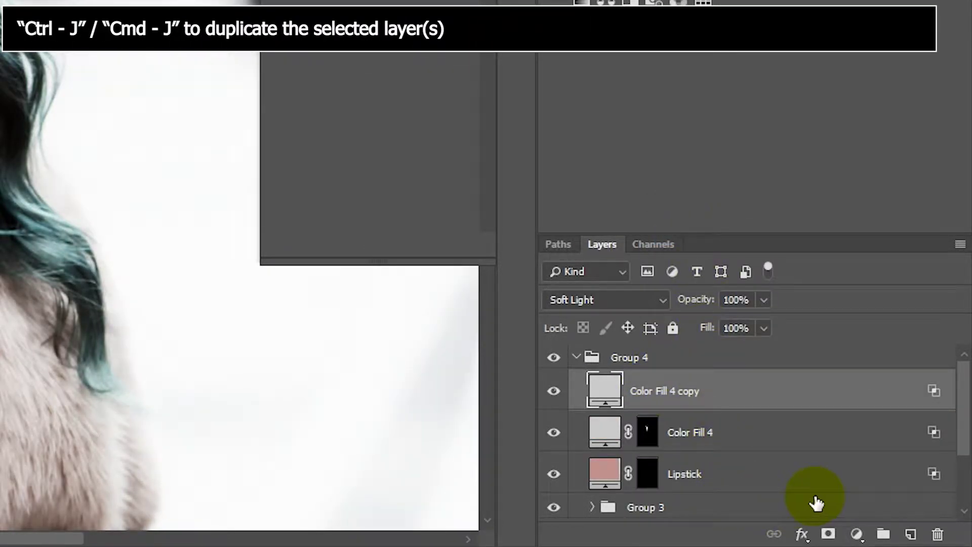
left_click(828, 534, "alt")
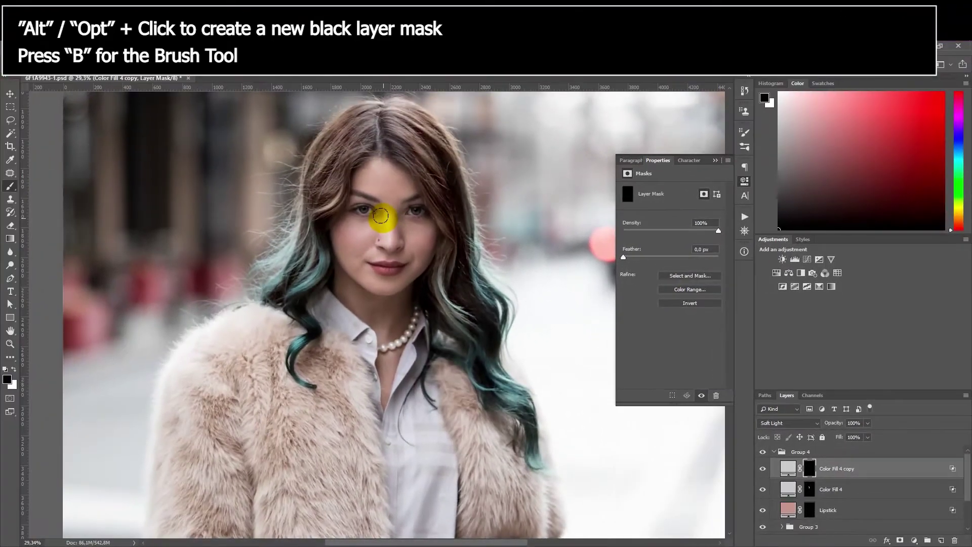
Enlarge the brush to 175 and paint white on the copy's mask over the middle of the face
key("x")
left_click_drag(254, 158, 263, 123)
mouse_move(385, 196)
left_mouse_down()
mouse_move(386, 225)
mouse_move(371, 232)
mouse_move(372, 176)
mouse_move(362, 196)
mouse_move(375, 172)
mouse_move(407, 231)
mouse_move(418, 232)
mouse_move(404, 262)
mouse_move(385, 277)
mouse_move(339, 236)
mouse_move(369, 224)
mouse_move(367, 262)
mouse_move(405, 258)
left_mouse_up()
Set Color Fill 4 copy's Underlying Layer Blend If shadow range to 140 / 221 and its Fill to 26%
left_click(929, 468)
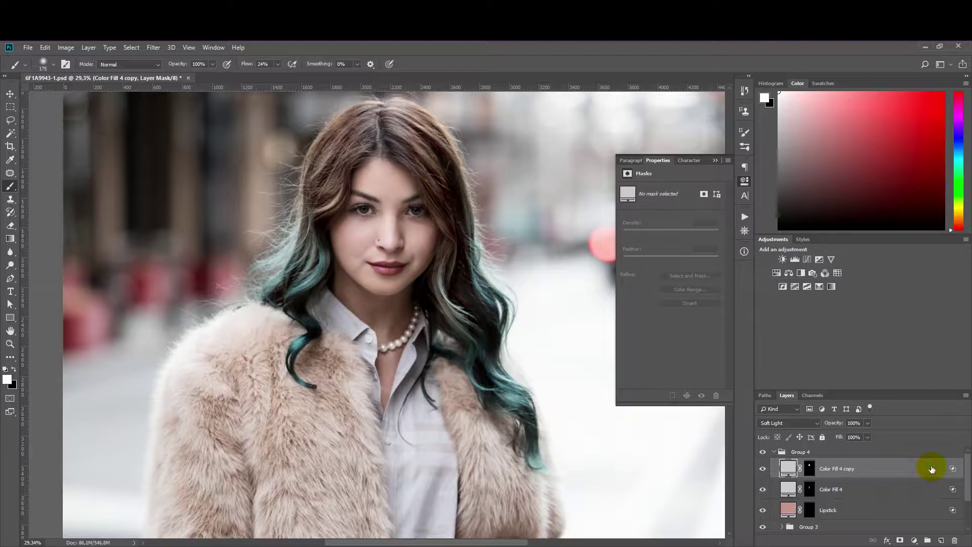
double_click(929, 468)
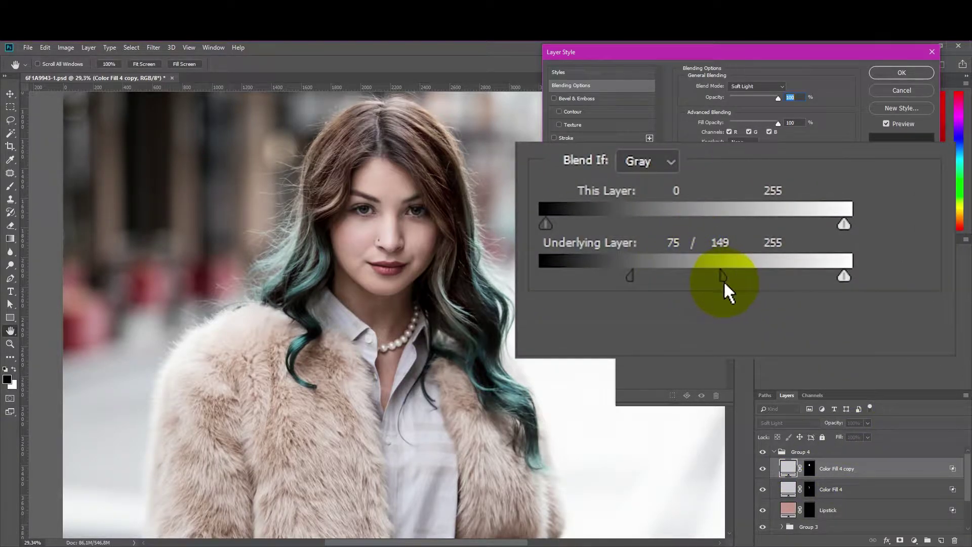
left_click_drag(667, 274, 810, 273)
left_click(896, 72)
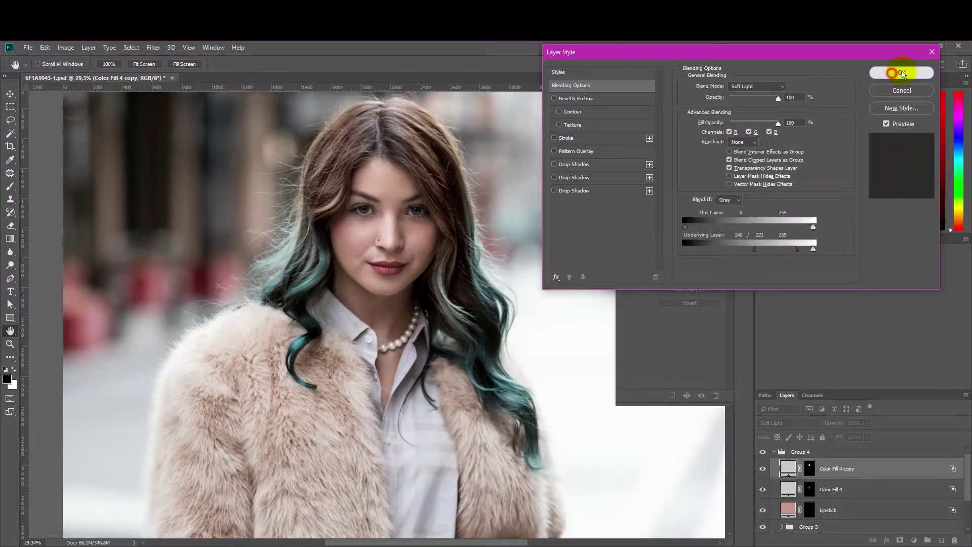
left_click_drag(864, 433, 832, 425)
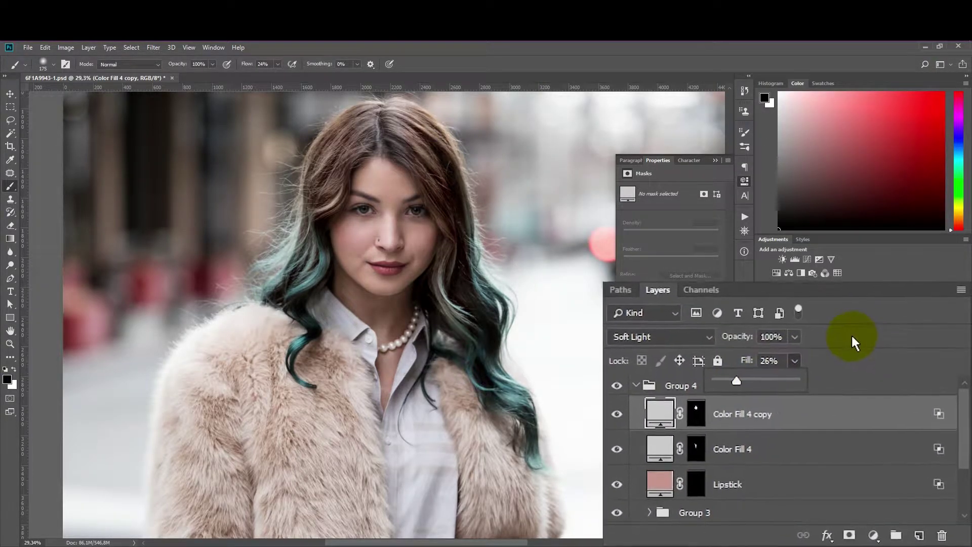
Collapse Group 4 and compare the whole portrait with the group hidden and shown
scroll(391, 293, "down", 12)
scroll(375, 283, "up", 4)
scroll(377, 325, "up", 2)
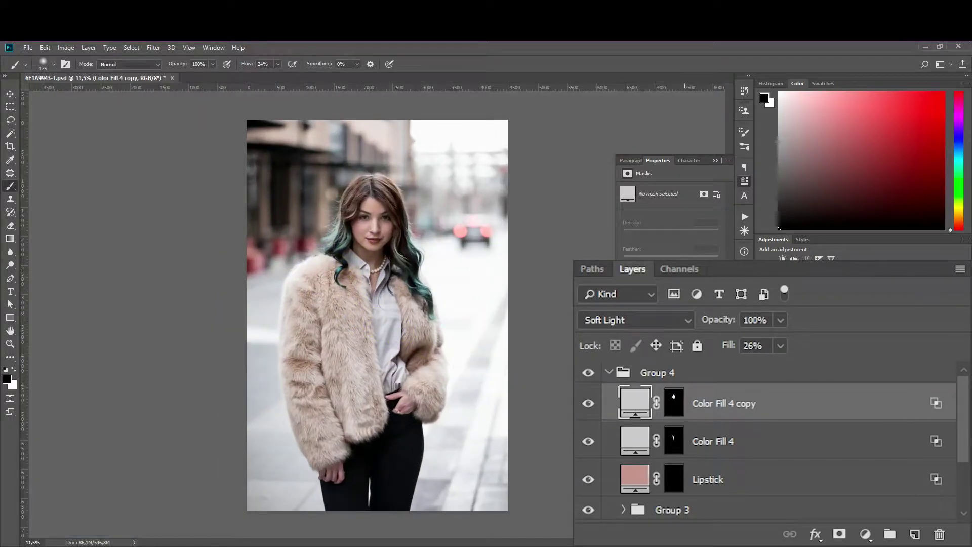
left_click(608, 372)
left_click(588, 375)
left_click(589, 375)
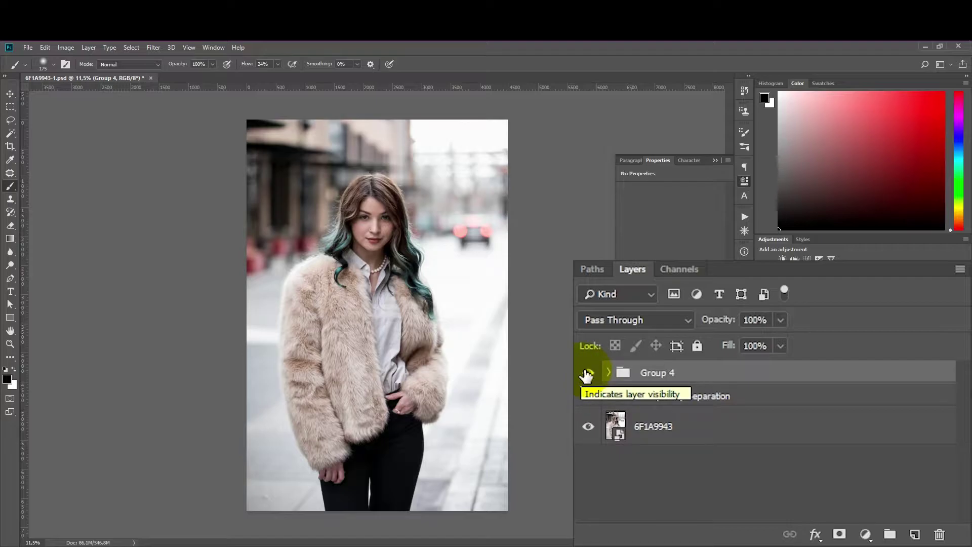
left_click(587, 373)
left_click(587, 373)
left_click(587, 374)
left_click(587, 373)
Compare the face and hair at closer magnification with Group 4 hidden and shown
scroll(324, 157, "up", 5)
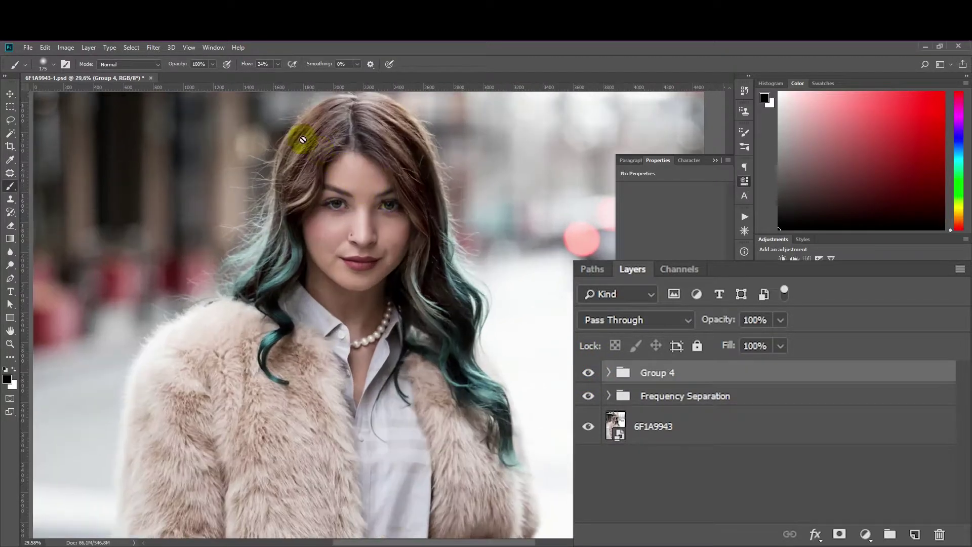
scroll(436, 201, "up", 2)
left_click(588, 373)
left_click(587, 373)
left_click(588, 373)
left_click(588, 373)
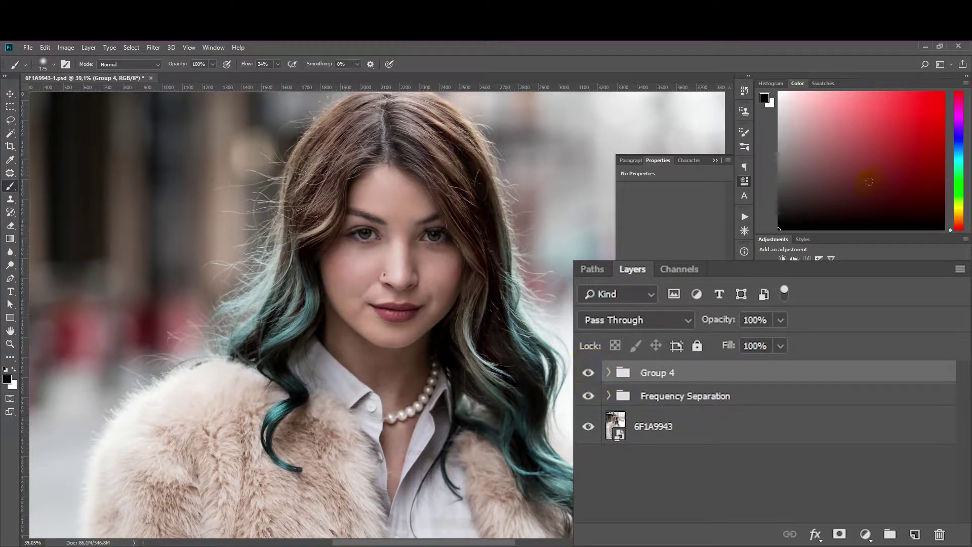
Expand Group 4, raise Color Fill 4 copy's Fill to 51%, and compare the face with that layer off and on
left_click(607, 373)
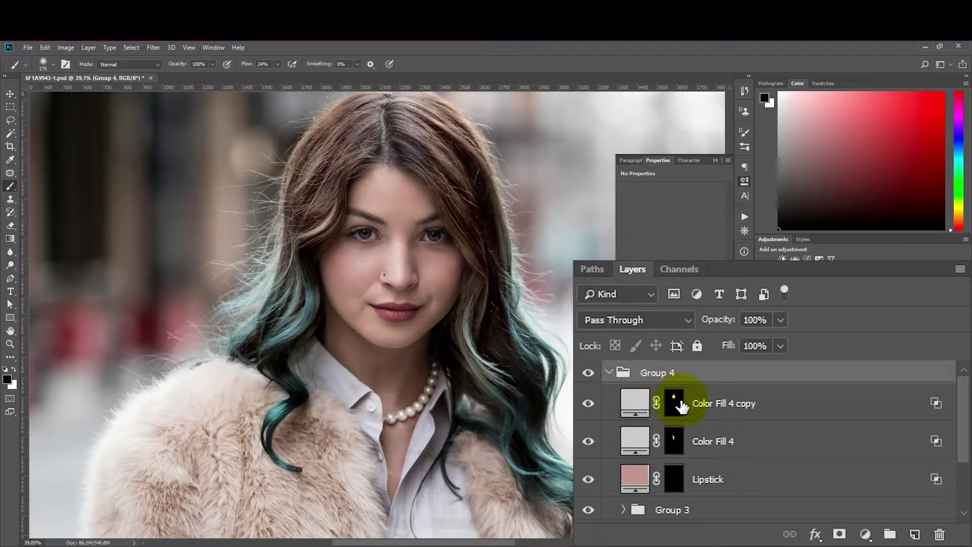
left_click(699, 403)
left_click(589, 403)
left_click(589, 403)
left_click(781, 345)
left_click(829, 323)
left_click(589, 406)
left_click(589, 406)
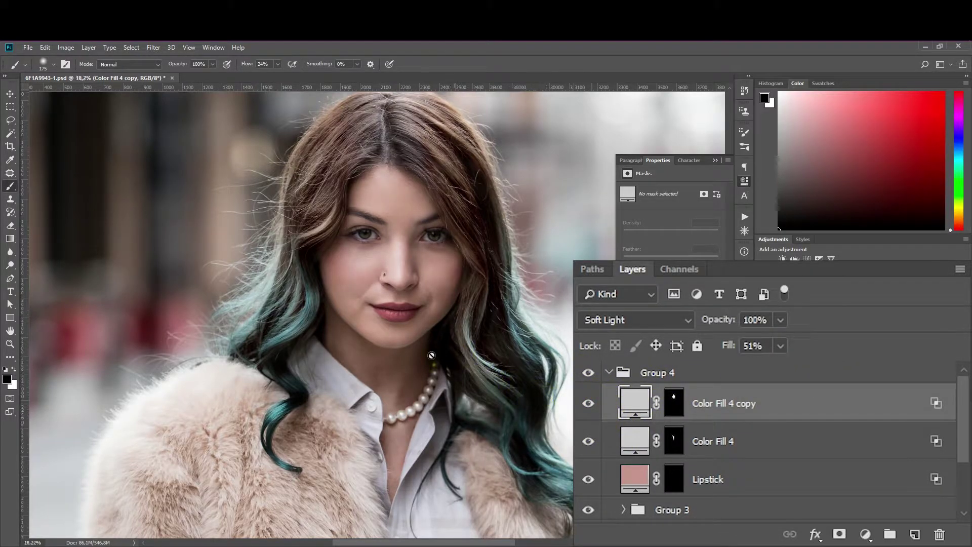
Collapse Group 4 again and compare the full-length portrait with and without its adjustments
scroll(430, 353, "down", 10)
left_click(590, 379)
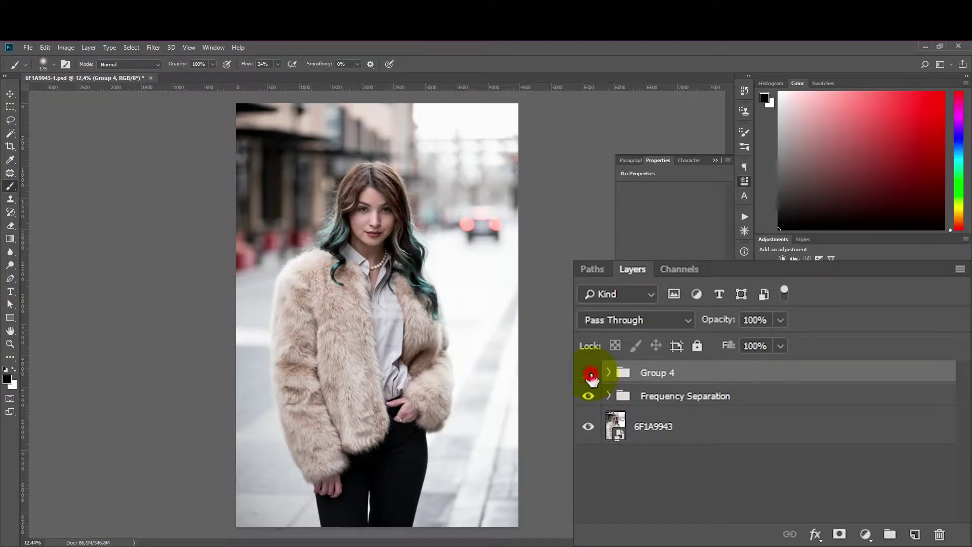
left_click(590, 375)
left_click(590, 375)
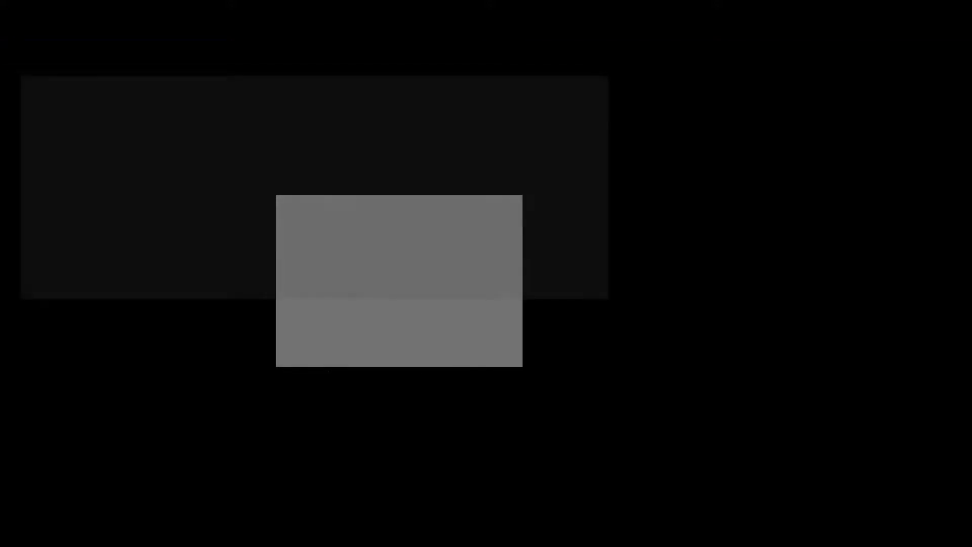